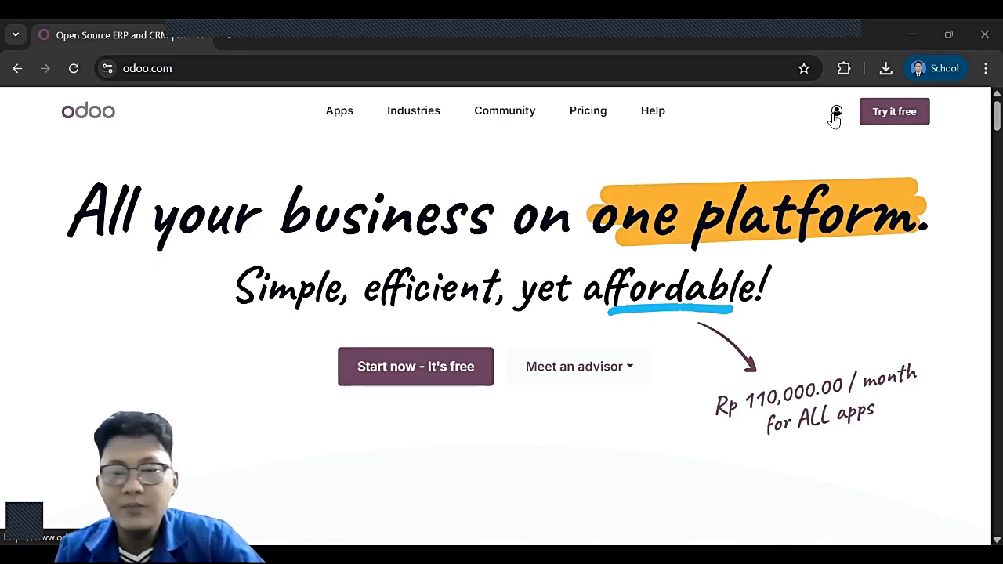
- Go to the account's Databases list and connect to the pandanwangibakery1 database
click(835, 115)
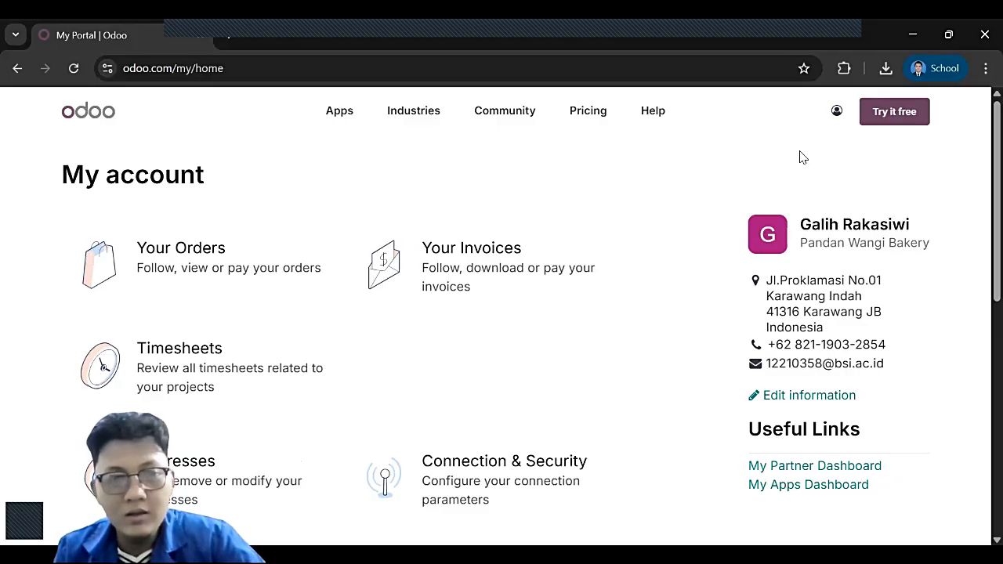
scroll(800, 155, down, 3)
scroll(800, 149, up, 3)
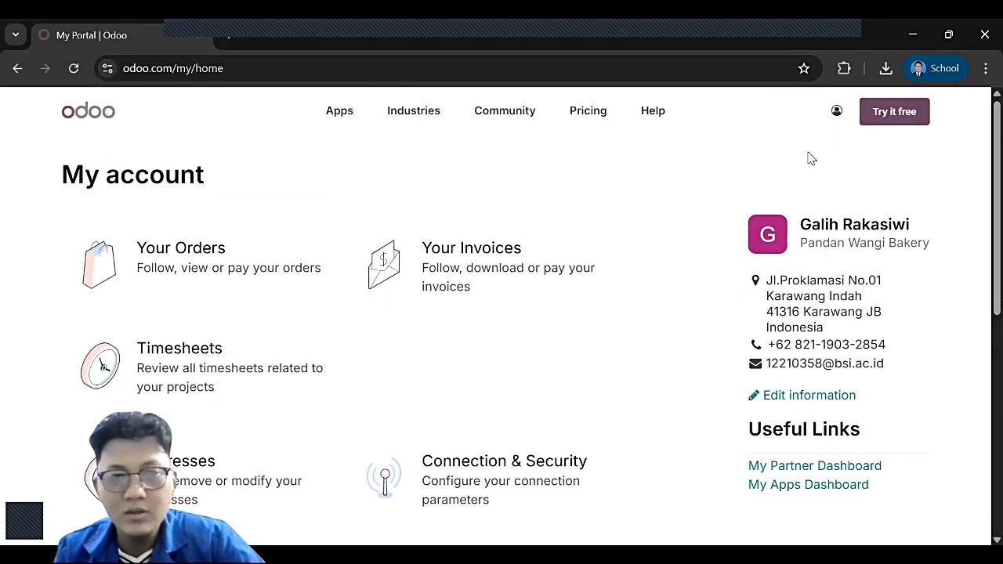
mouse_move(837, 113)
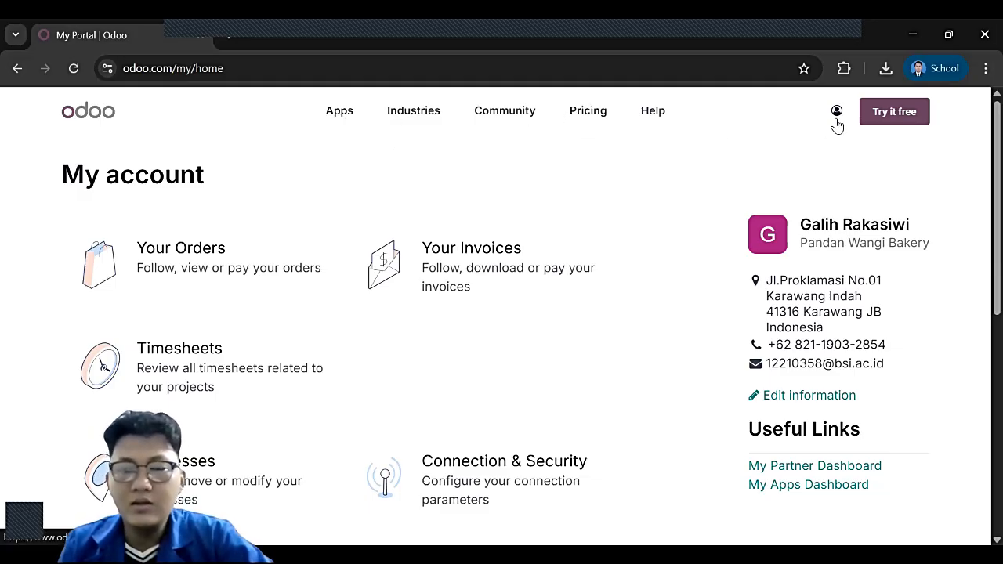
click(796, 176)
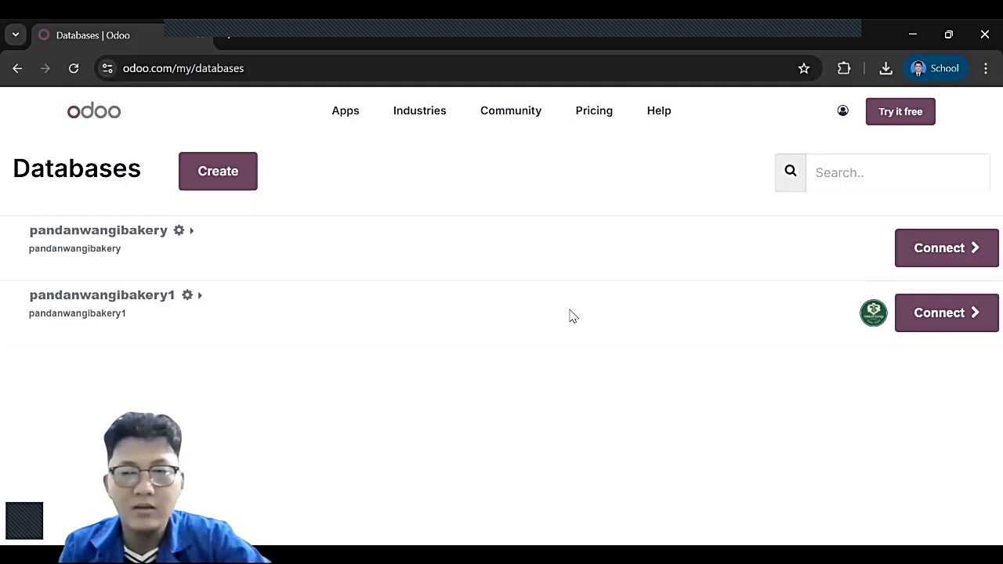
click(965, 321)
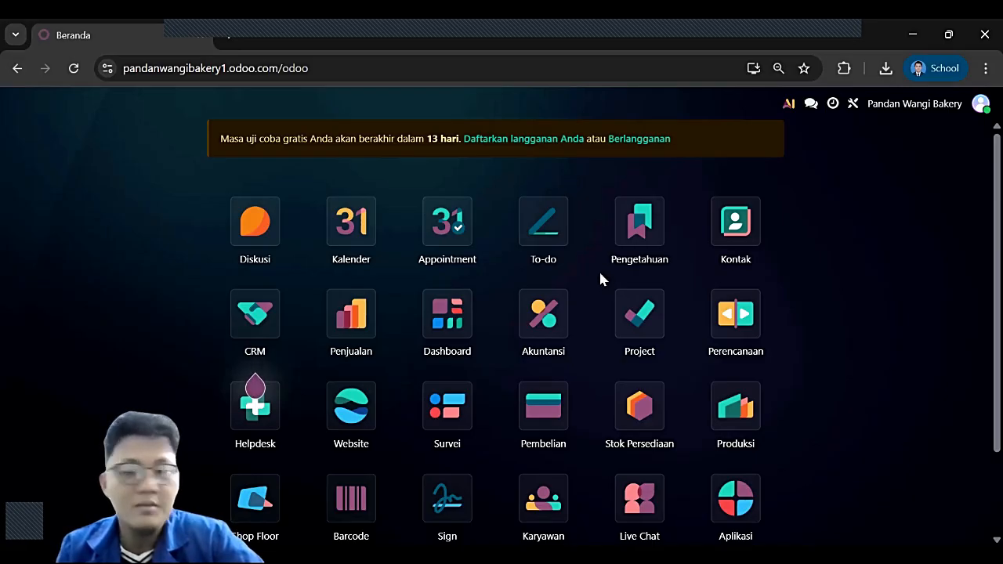
- Open the Website app to show the Pandan Wangi Bakery home page
click(365, 406)
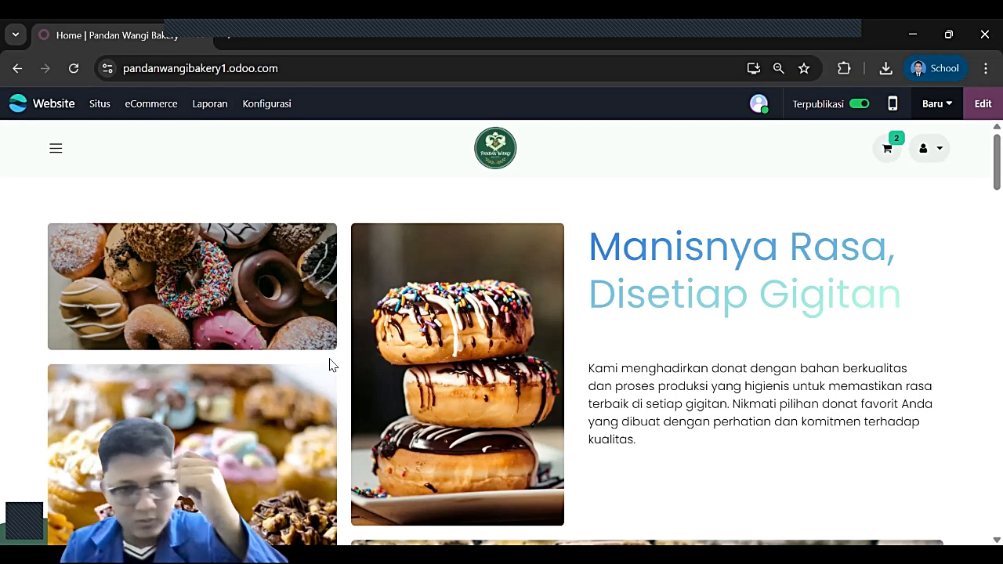
click(78, 155)
click(584, 248)
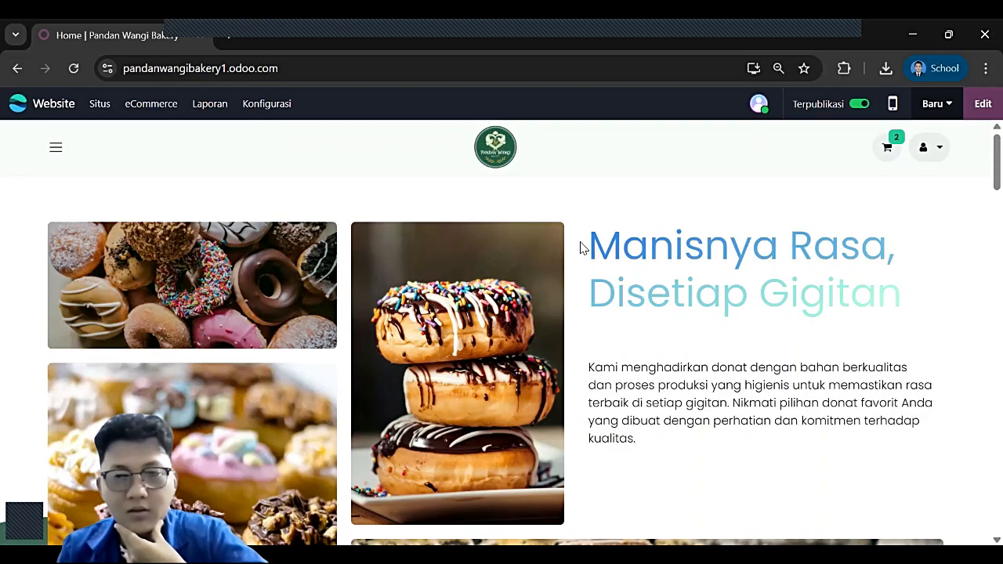
- Look through the home page sections, from the hero banner and milestones to the product categories, photo gallery and footer
scroll(581, 248, down, 5)
scroll(580, 247, down, 3)
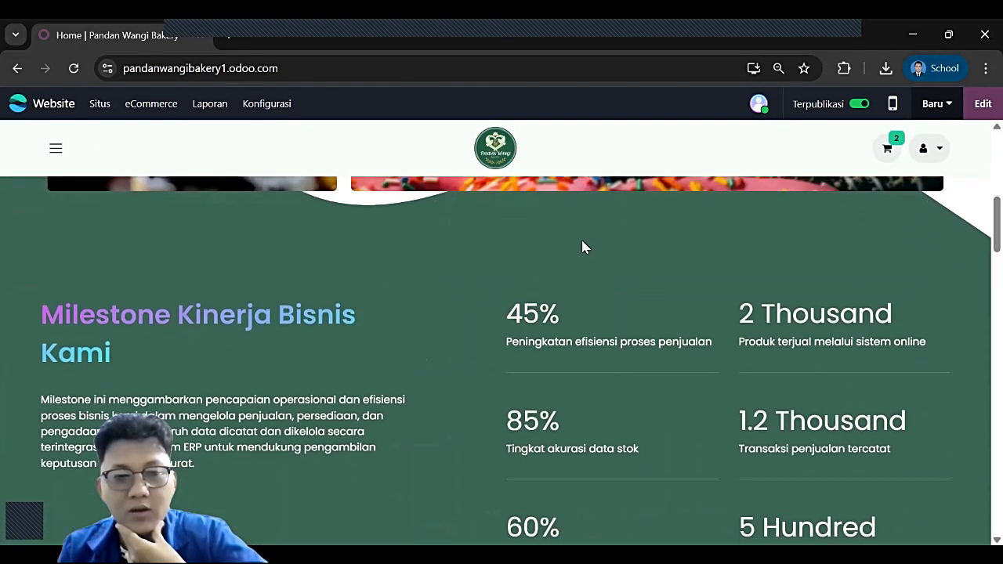
scroll(581, 245, down, 7)
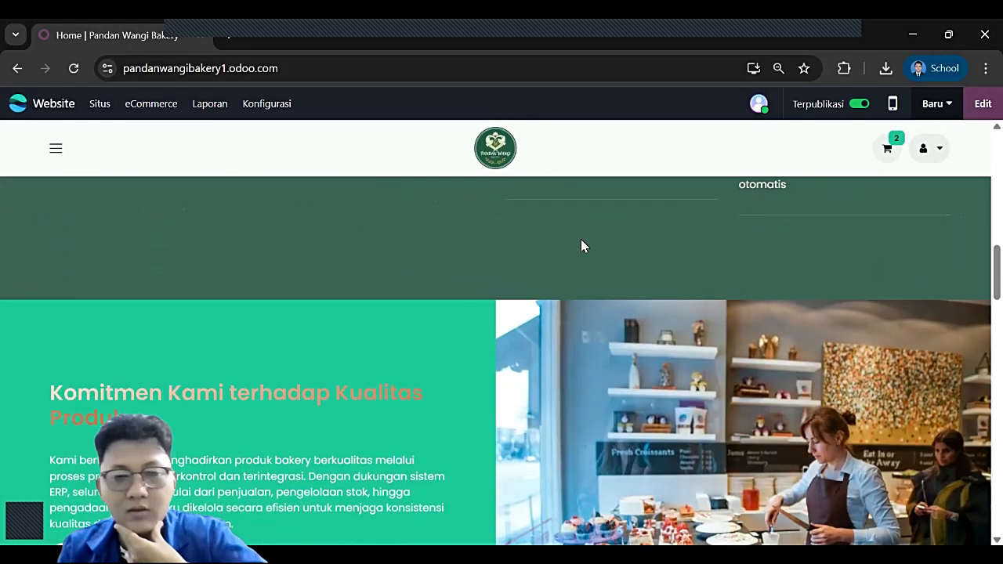
scroll(581, 245, down, 6)
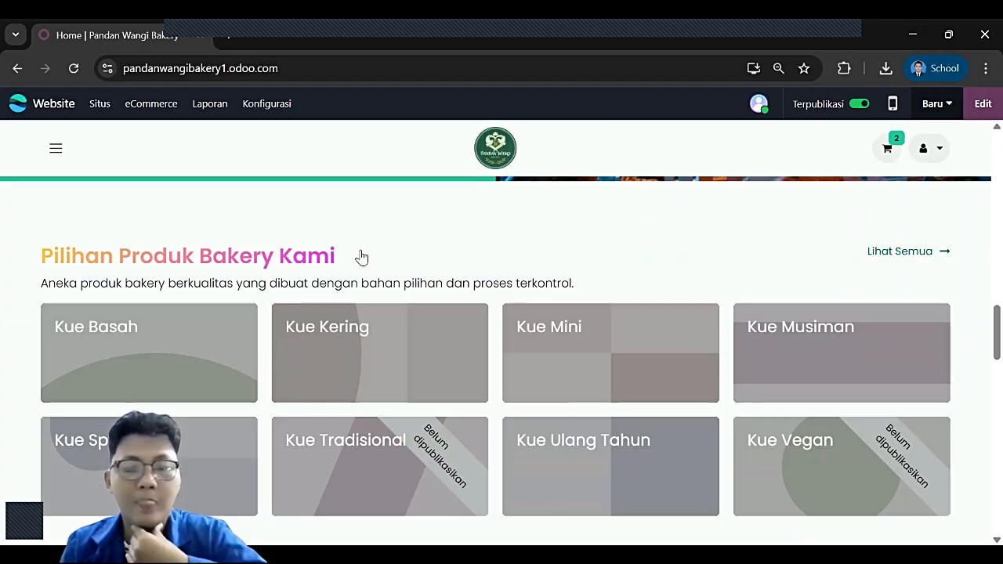
scroll(362, 259, down, 6)
scroll(363, 256, down, 8)
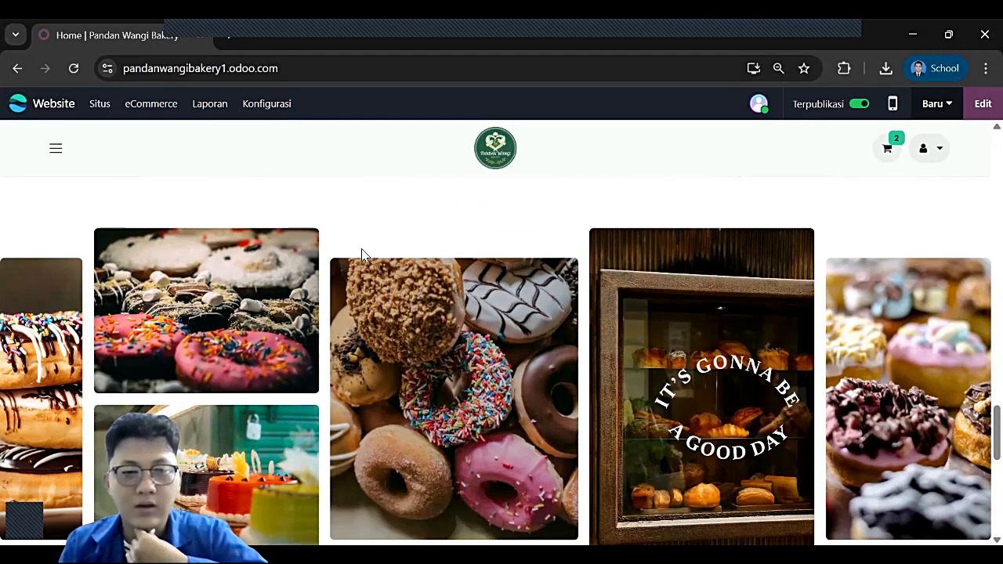
scroll(363, 256, down, 1)
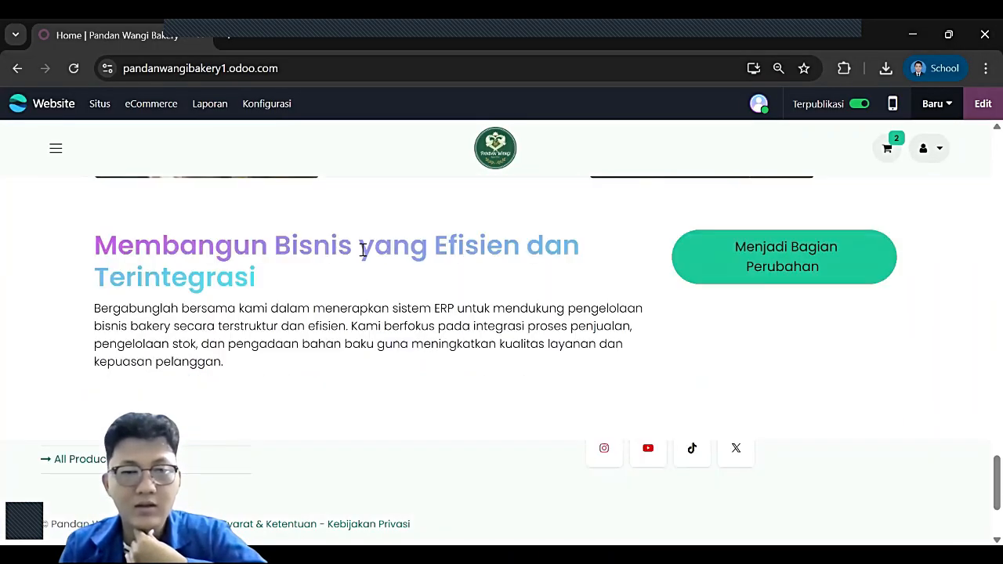
scroll(363, 257, down, 2)
scroll(363, 258, up, 10)
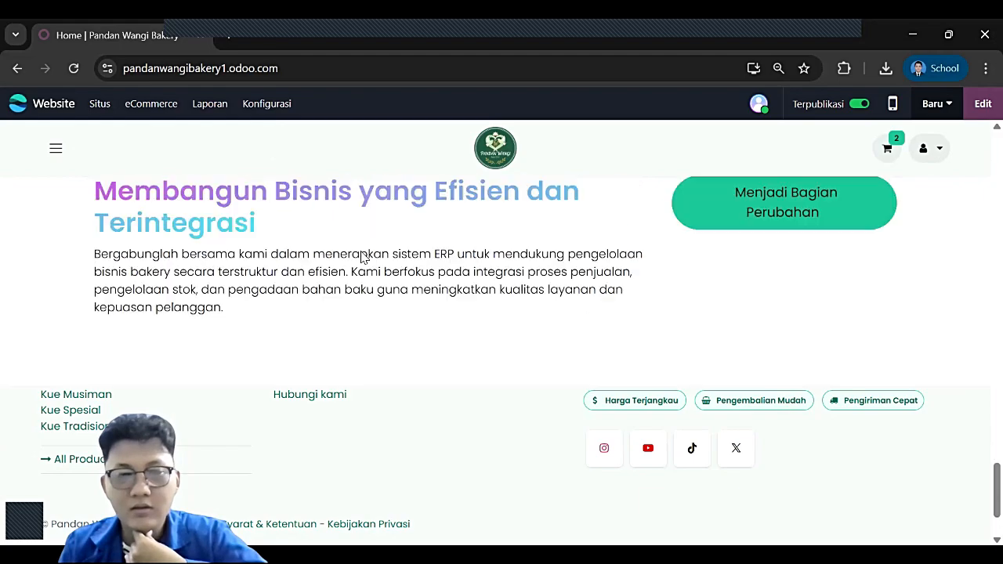
scroll(363, 256, up, 10)
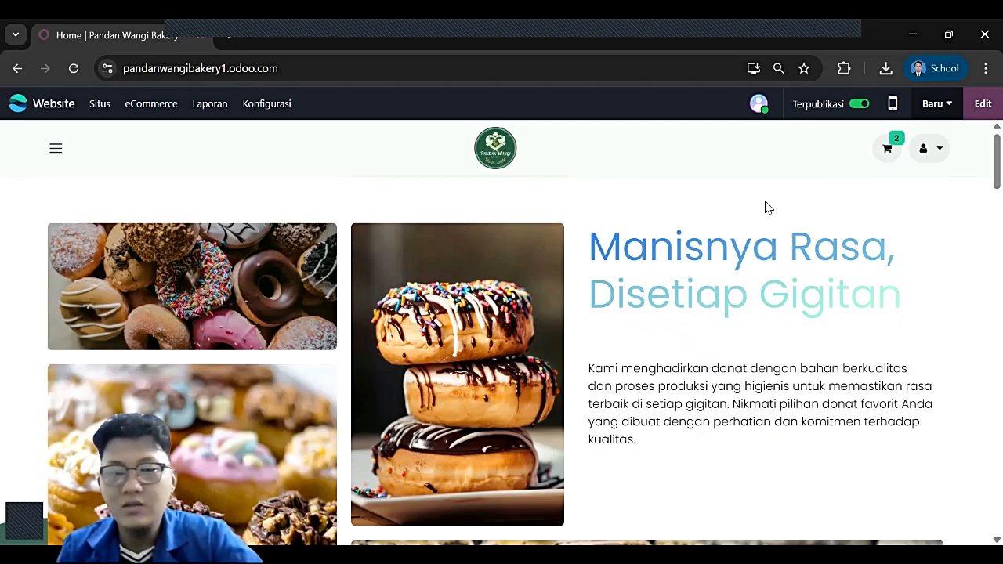
- Open the site's Menu page and examine the bakery's product listings, including prices, ribbons and unpublished items
click(58, 155)
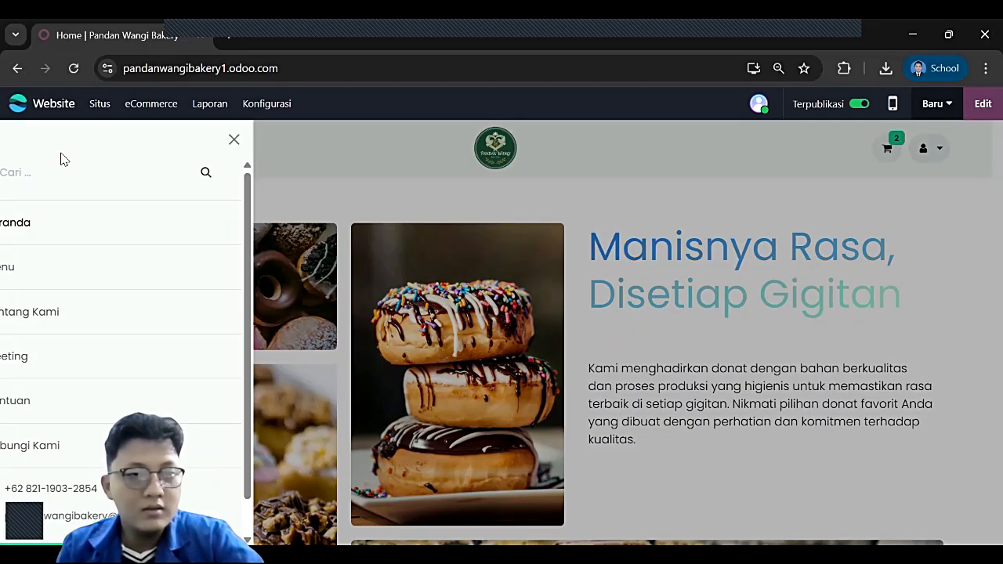
click(41, 269)
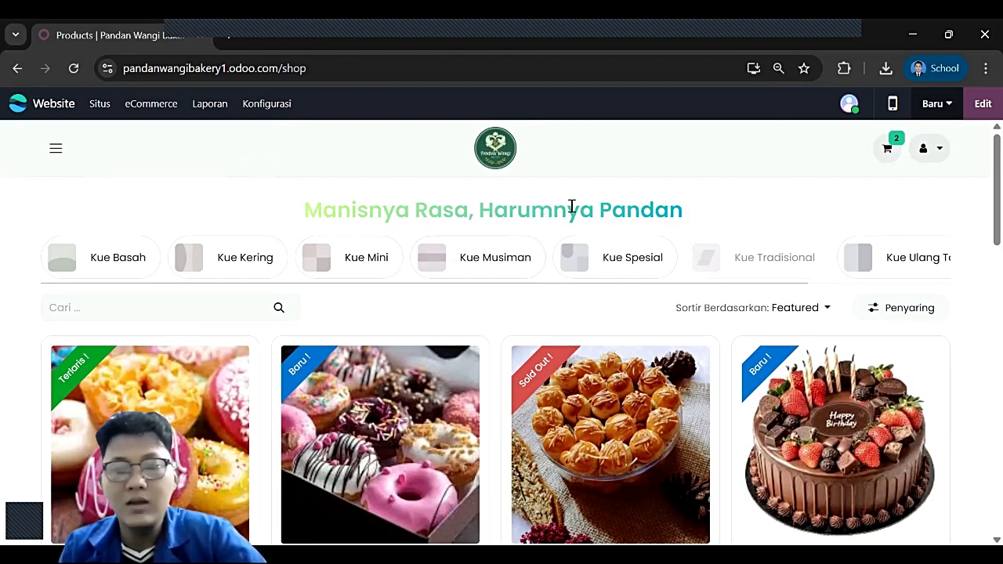
scroll(573, 207, down, 10)
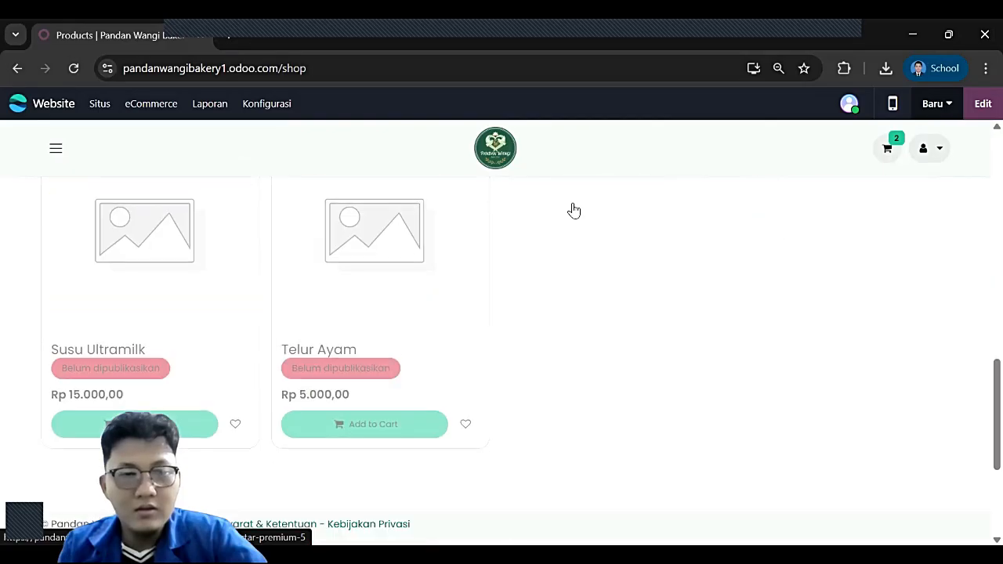
scroll(573, 209, up, 3)
scroll(573, 209, up, 5)
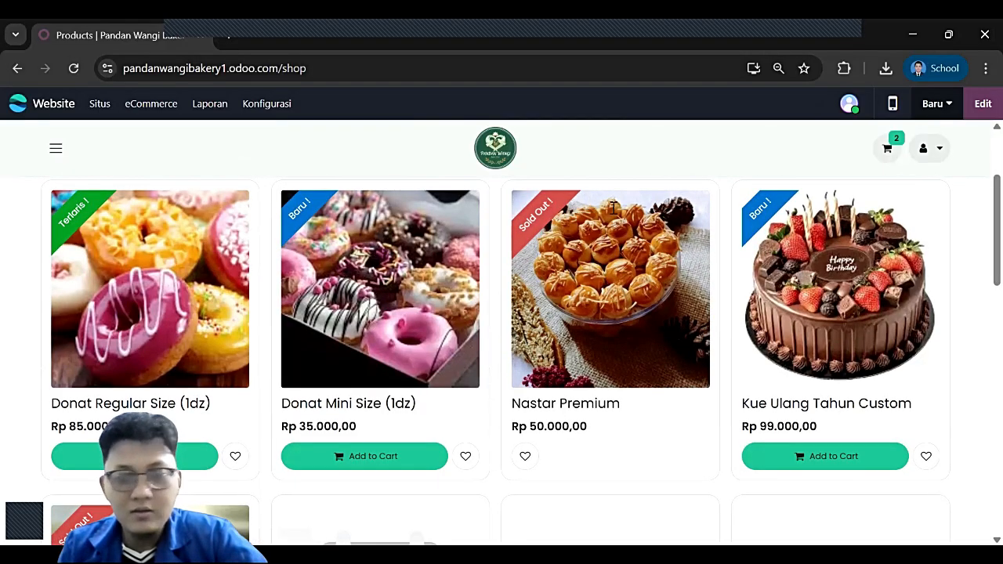
scroll(635, 221, down, 1)
scroll(636, 220, down, 7)
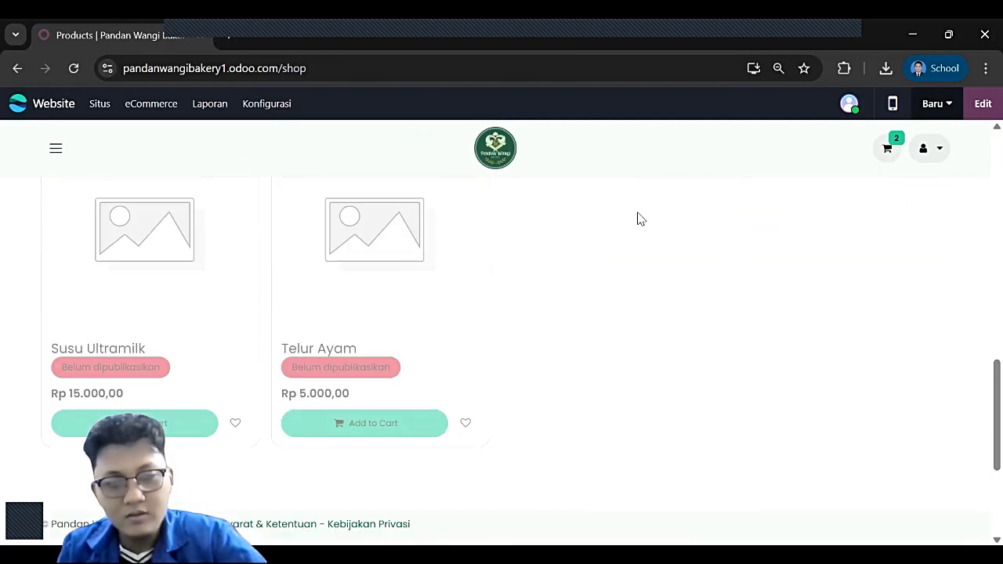
scroll(501, 218, up, 2)
scroll(439, 232, up, 1)
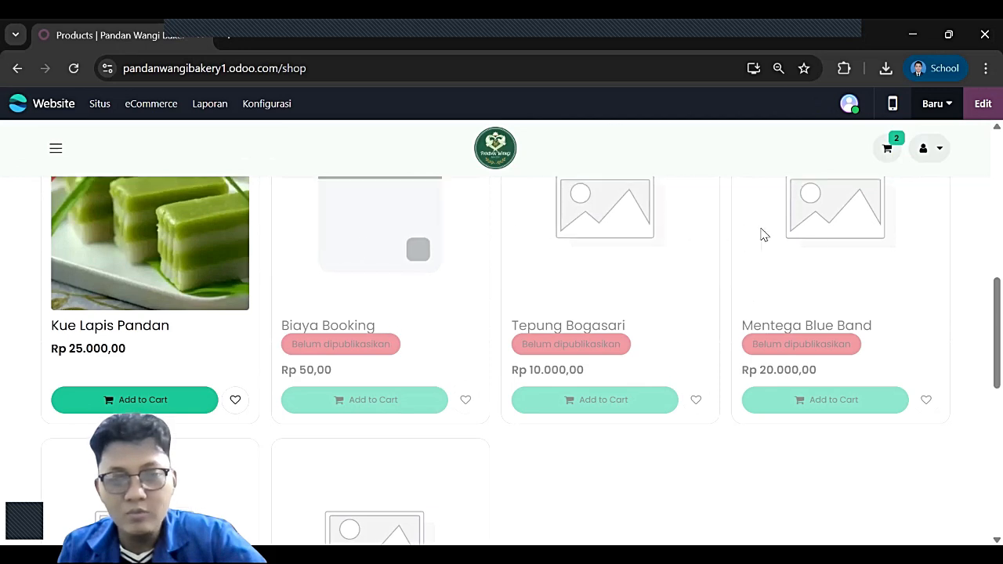
scroll(787, 236, down, 1)
scroll(432, 313, down, 1)
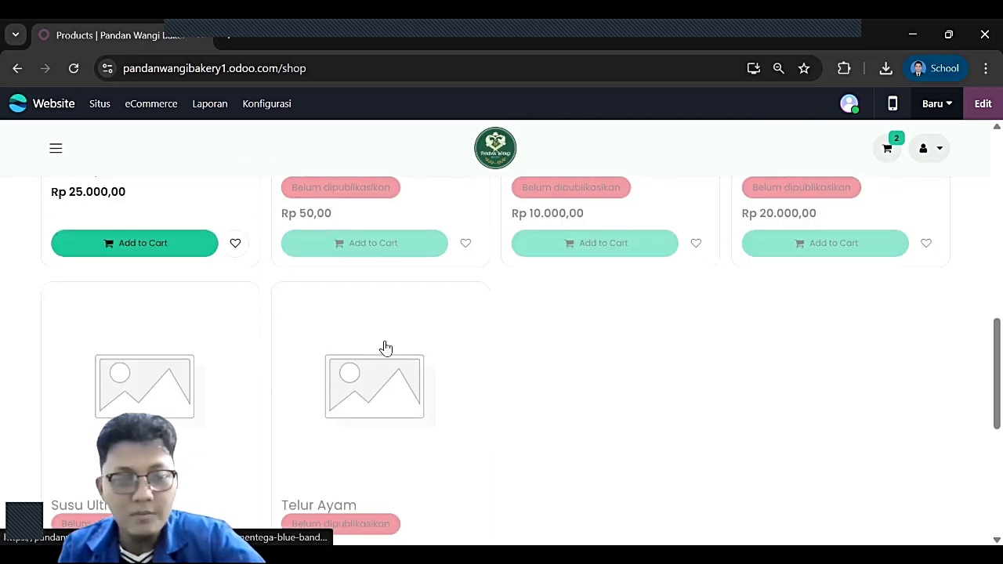
scroll(374, 337, up, 2)
scroll(337, 329, up, 3)
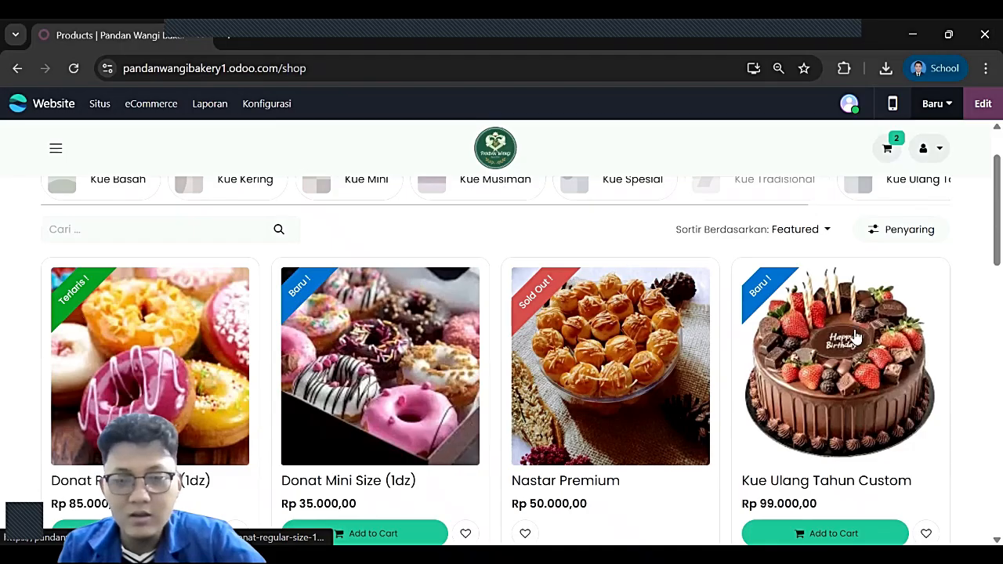
scroll(170, 394, down, 3)
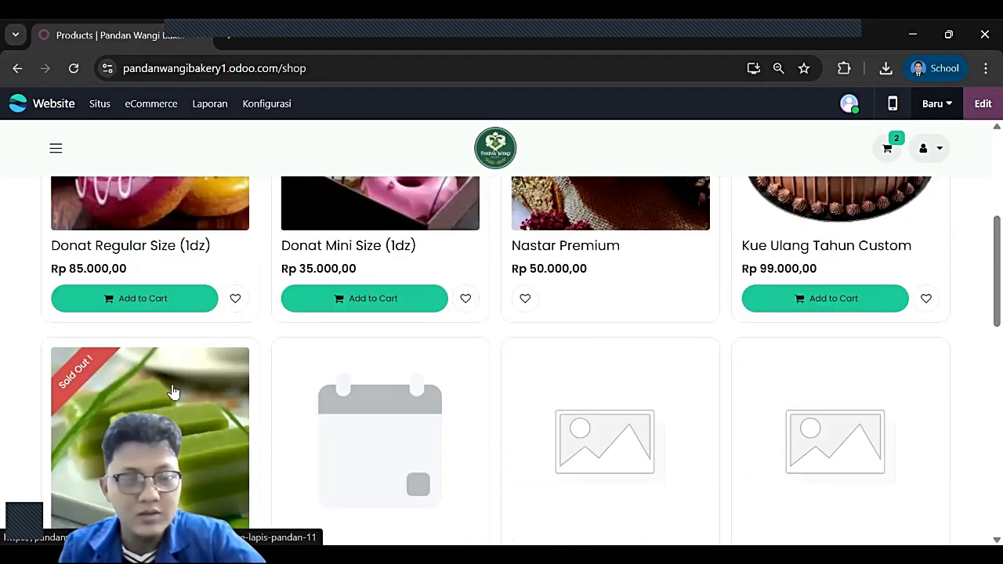
scroll(173, 392, down, 3)
scroll(186, 369, up, 7)
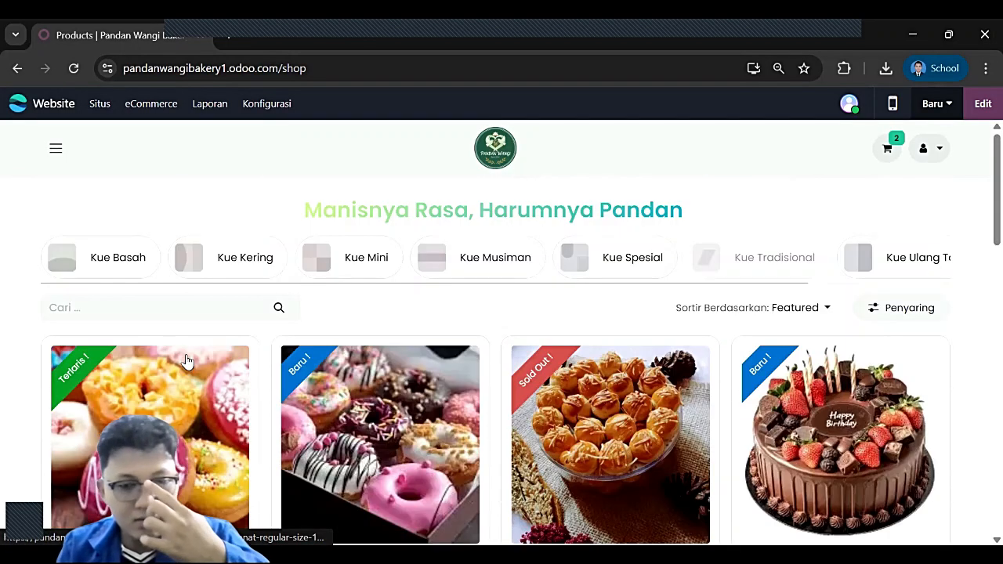
scroll(251, 354, down, 2)
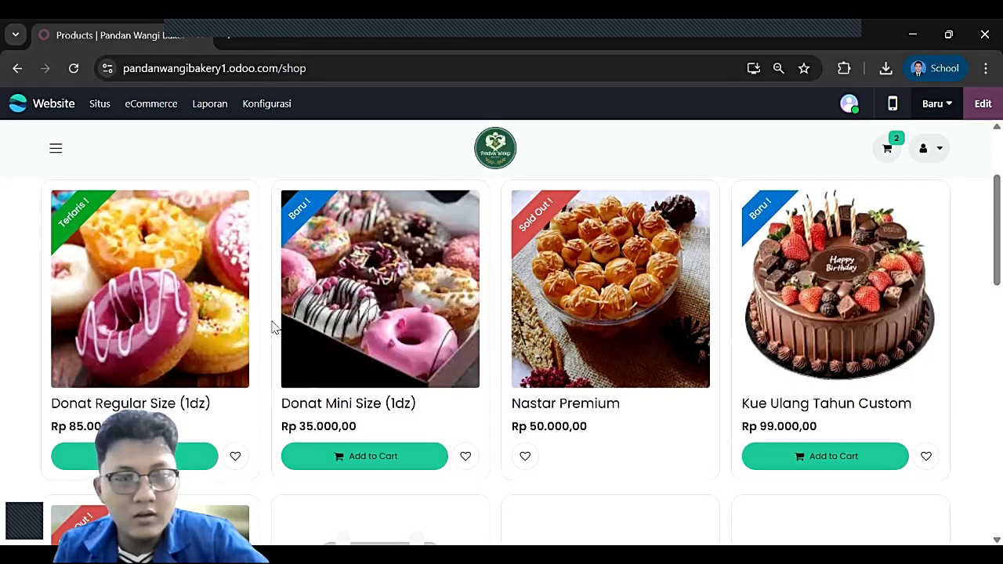
scroll(157, 246, up, 2)
- Open the Tentang Kami page and read through its company description, opportunities section and team profiles
click(56, 149)
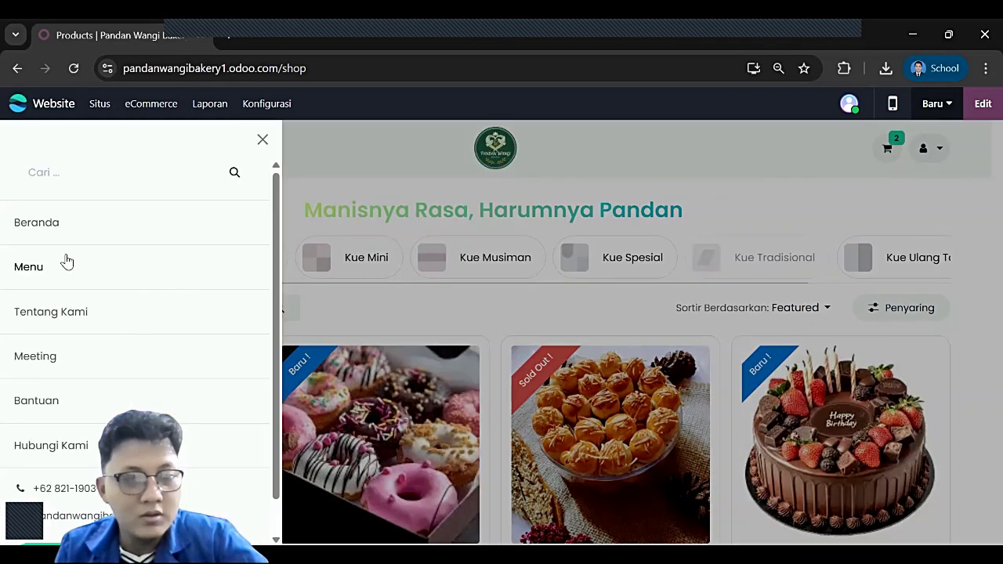
click(69, 309)
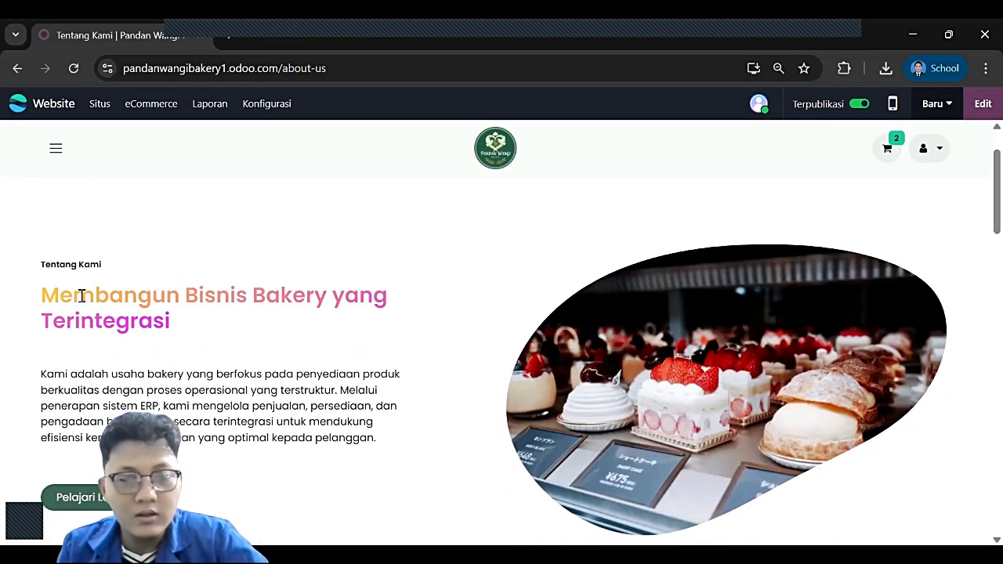
scroll(82, 295, up, 1)
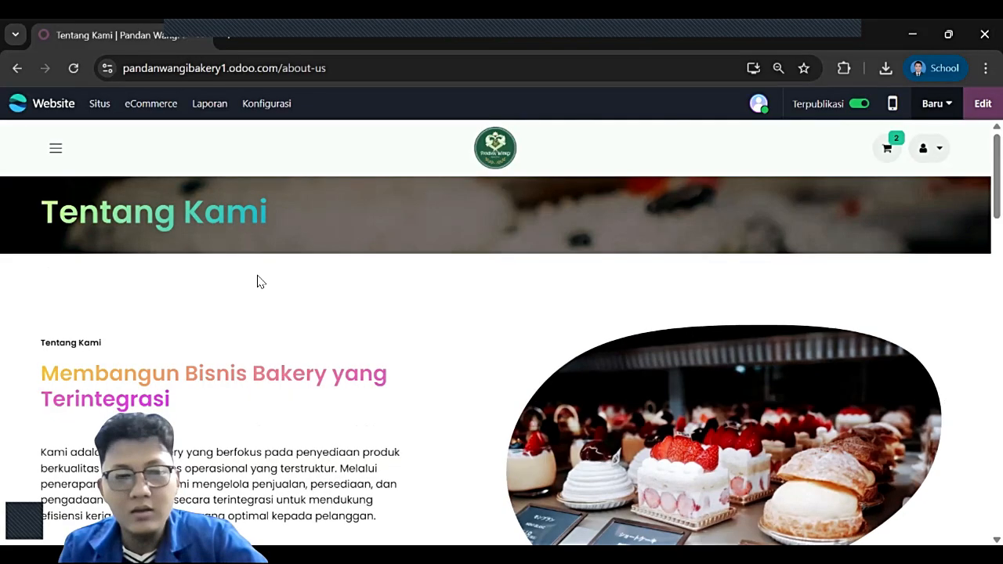
scroll(345, 281, down, 1)
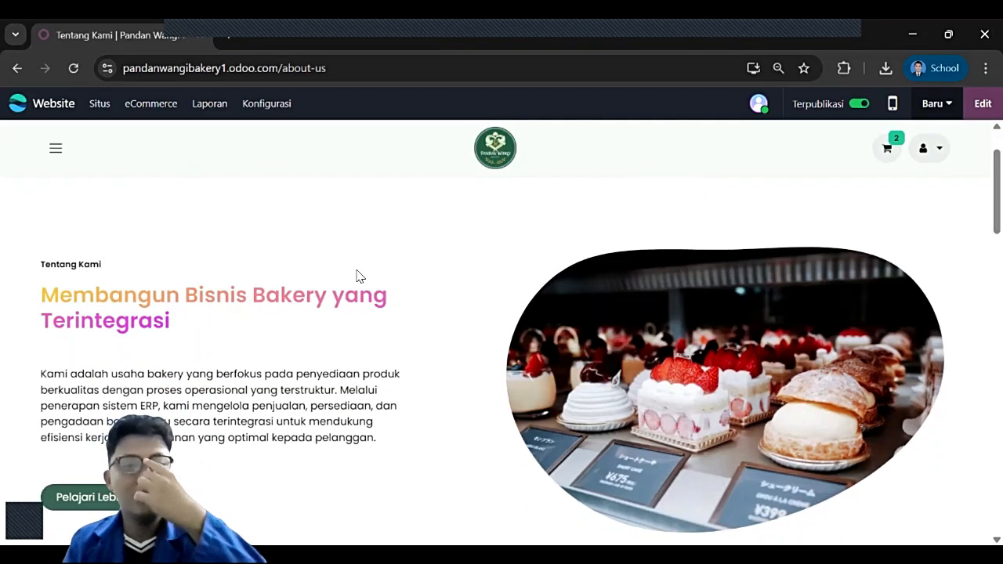
scroll(344, 274, down, 2)
scroll(326, 280, down, 1)
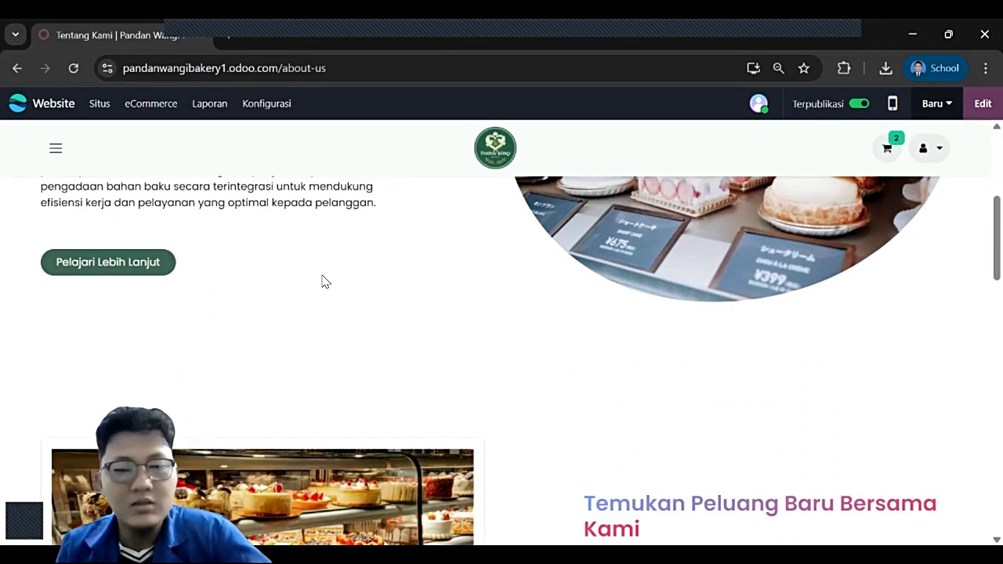
scroll(323, 281, down, 3)
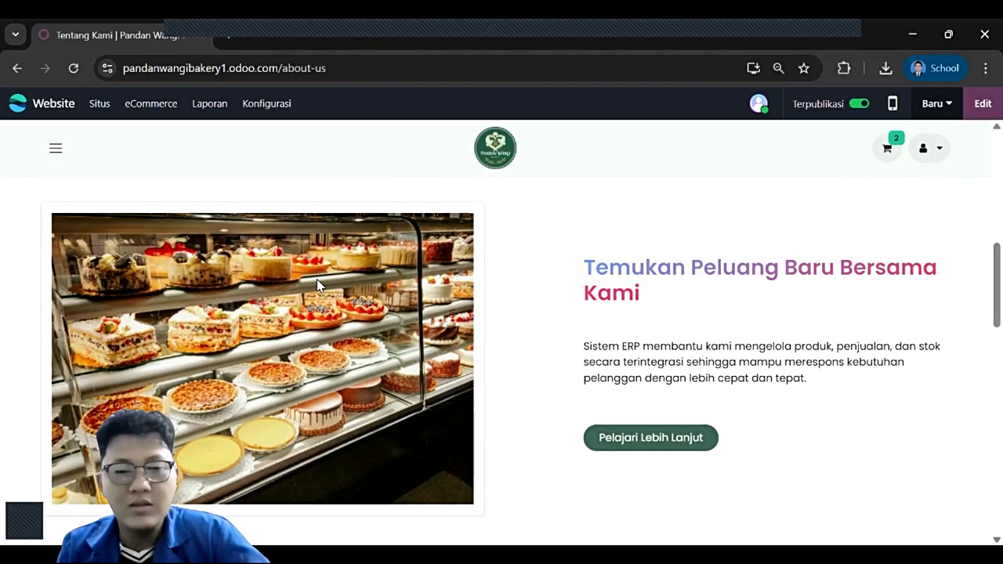
scroll(313, 285, down, 1)
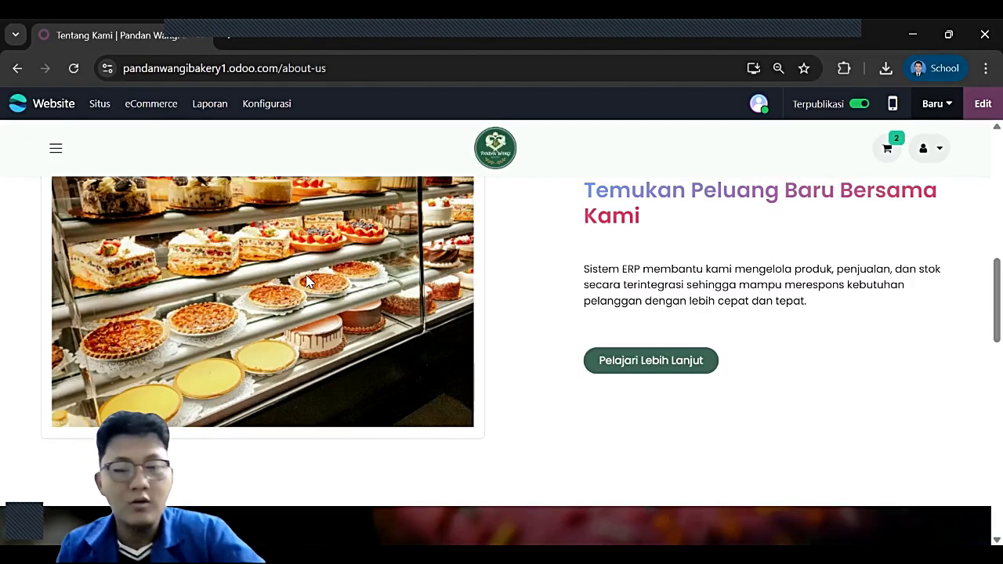
scroll(314, 284, down, 7)
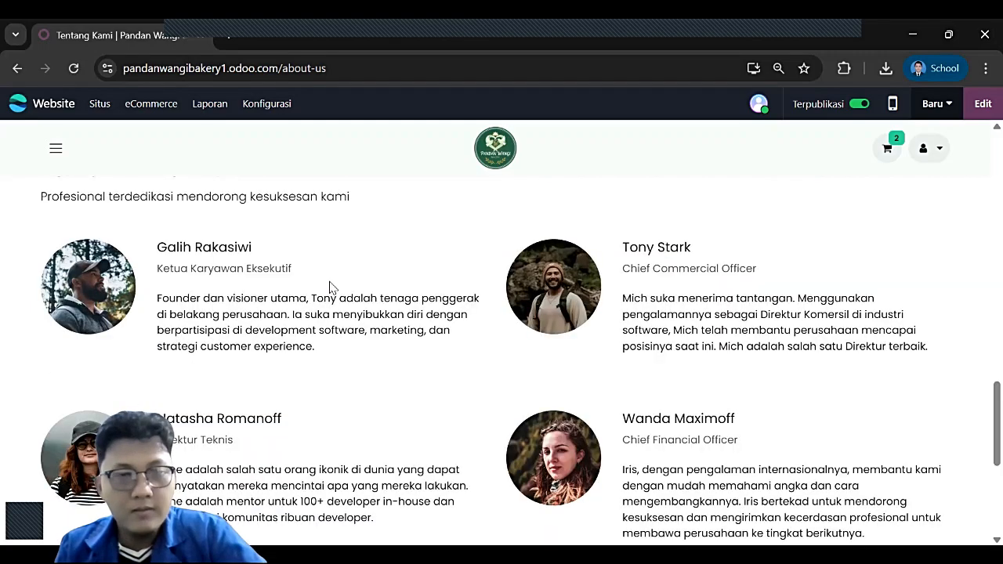
scroll(330, 286, down, 4)
scroll(332, 289, up, 10)
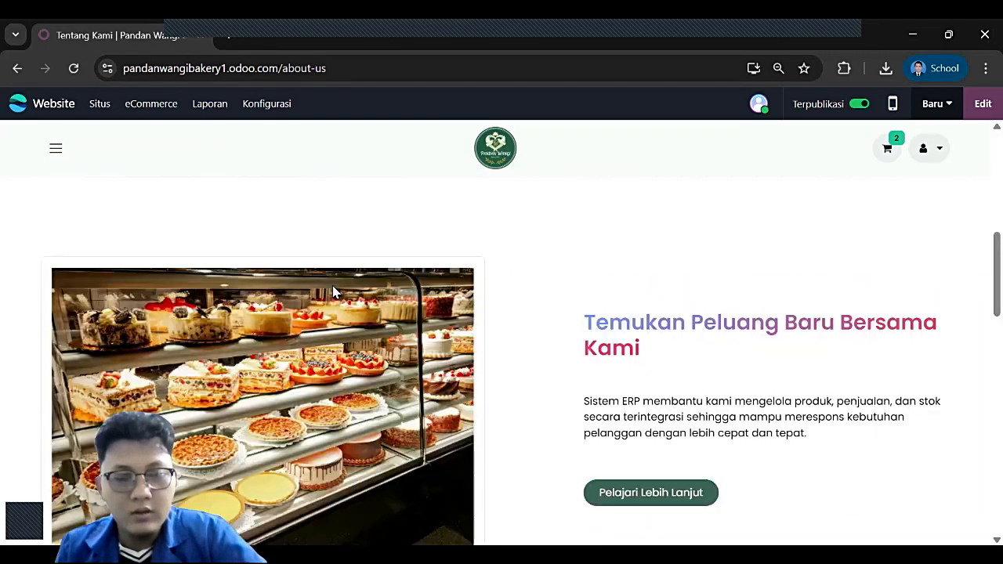
scroll(333, 291, up, 5)
- Open the site's Meeting appointment page and its Bantuan help-ticket page to see what each offers
click(53, 151)
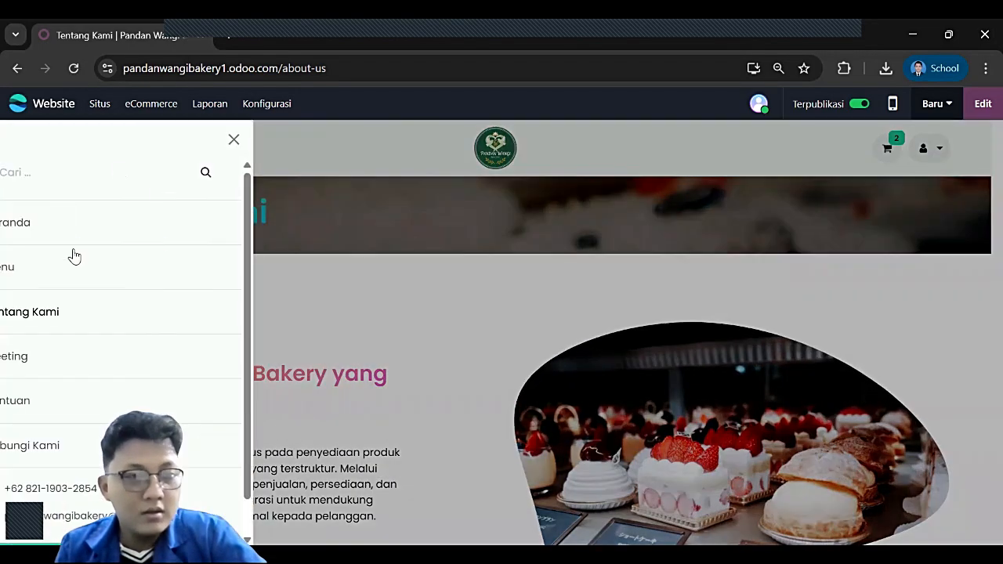
click(45, 359)
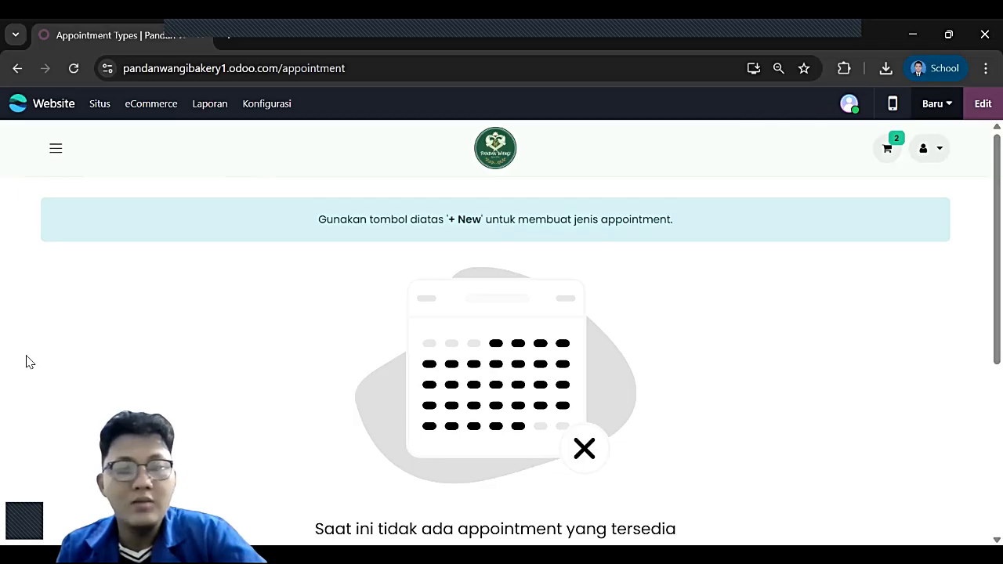
click(56, 149)
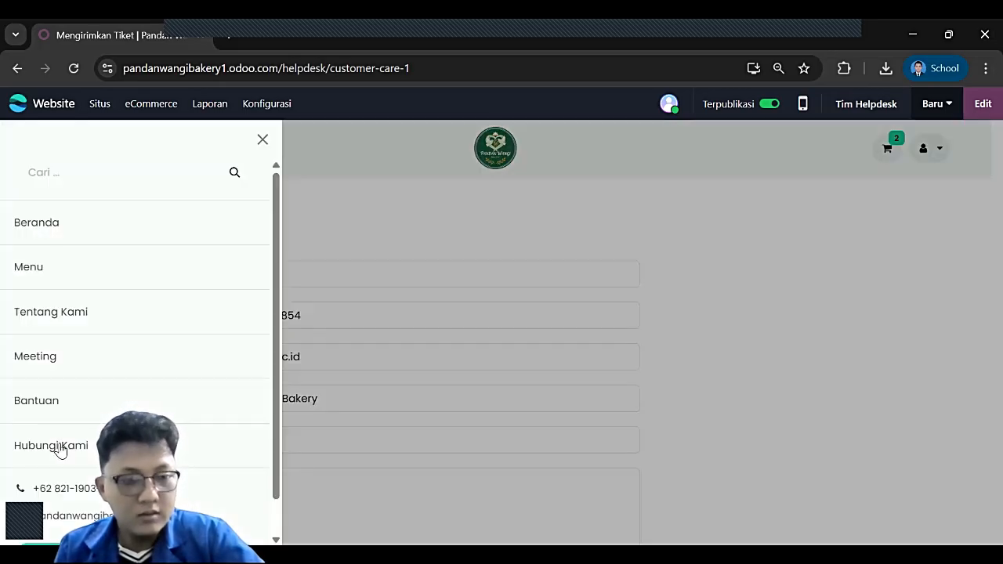
- Open the Hubungi Kami page and review its contact form from the introduction to the submit option and footer
click(61, 444)
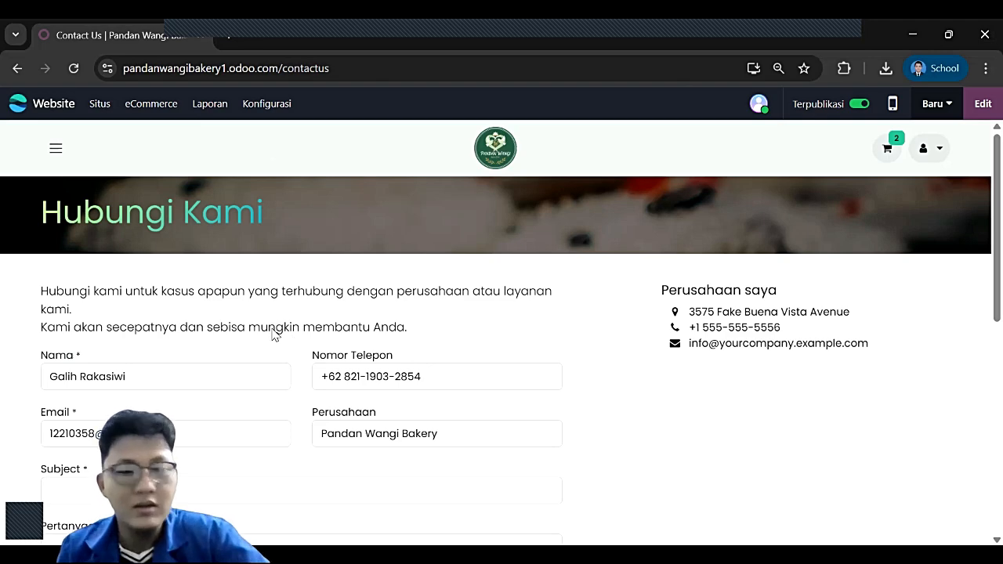
scroll(275, 333, down, 3)
scroll(276, 337, up, 4)
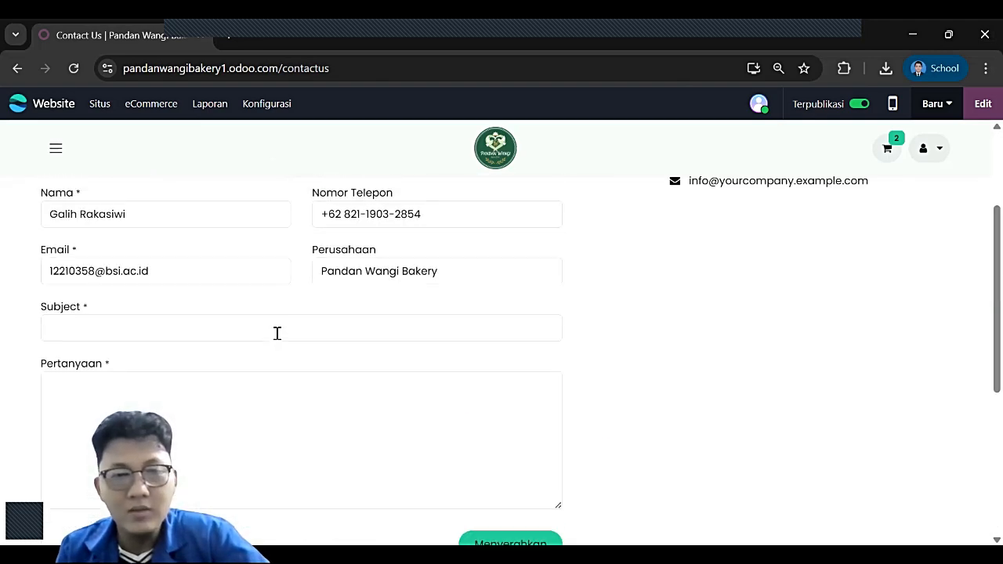
scroll(275, 332, down, 2)
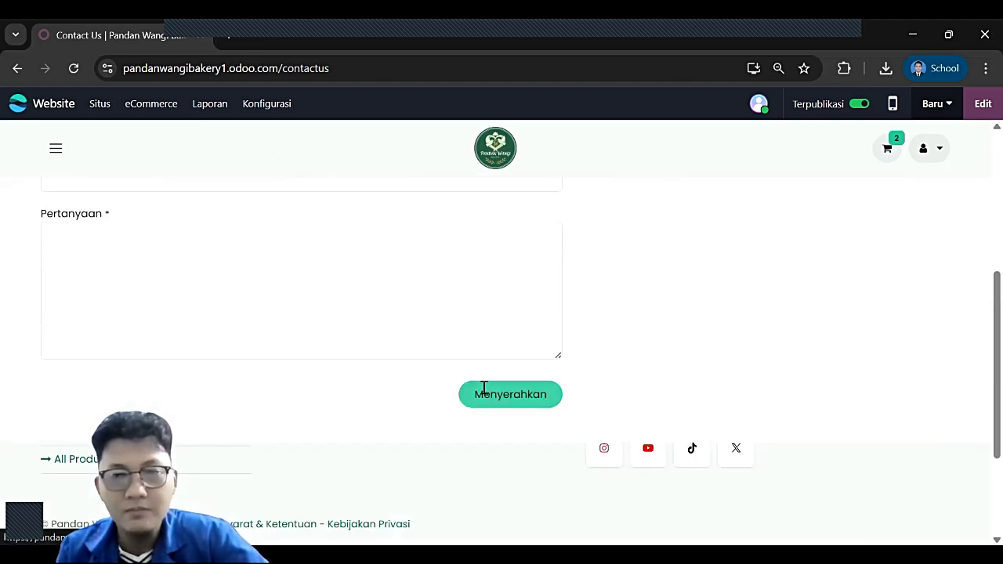
scroll(364, 320, up, 4)
- Review the site navigation's page links and contact details, and return to the Beranda home page
click(56, 149)
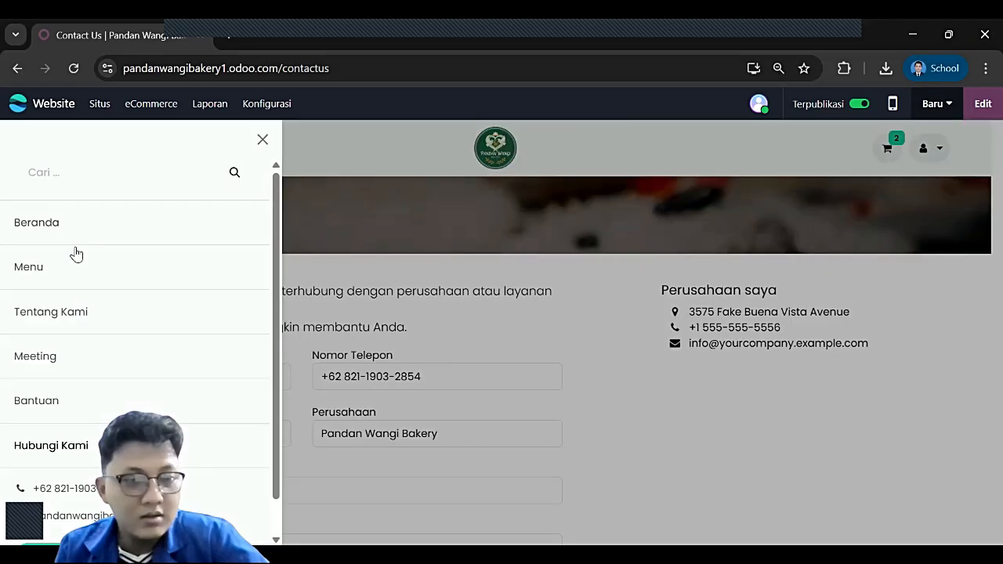
scroll(79, 455, down, 1)
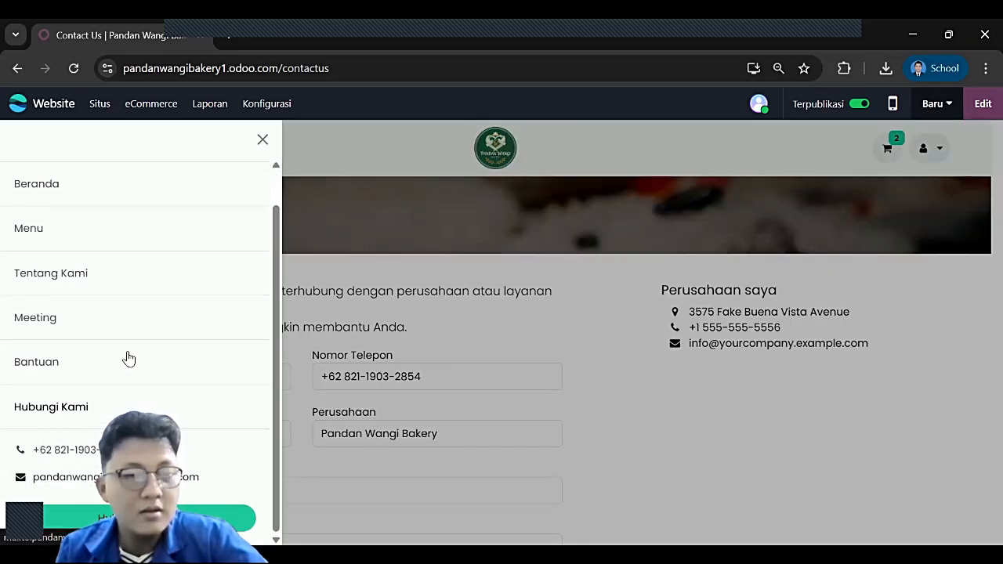
scroll(193, 208, up, 1)
click(262, 139)
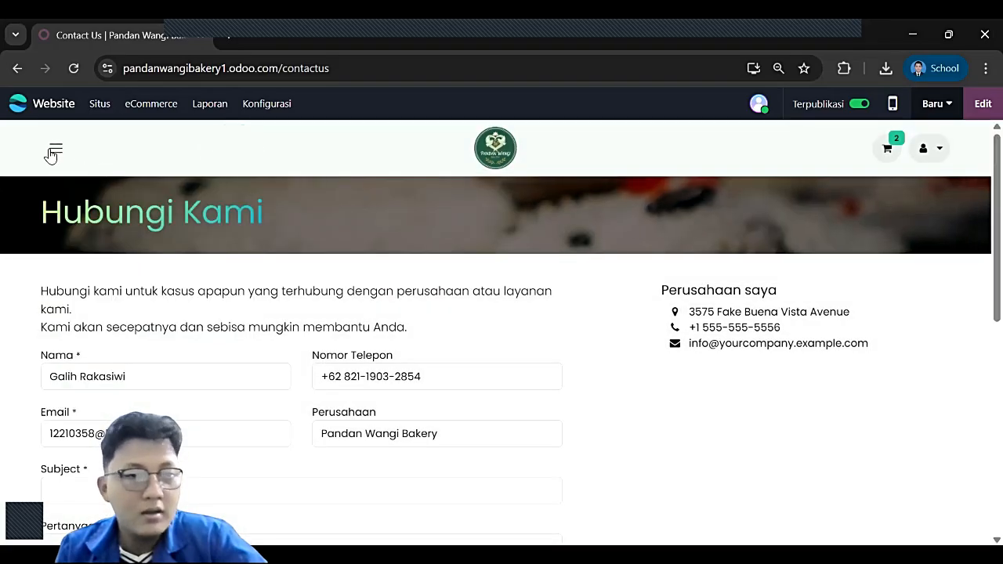
click(50, 153)
click(36, 225)
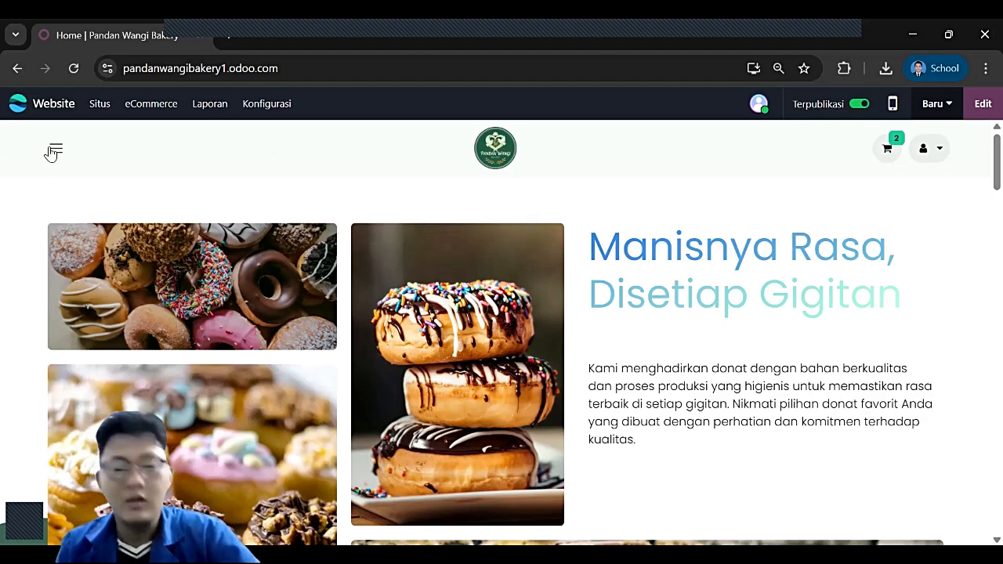
- Open the site's Menu page and view the first row of bakery products
click(54, 149)
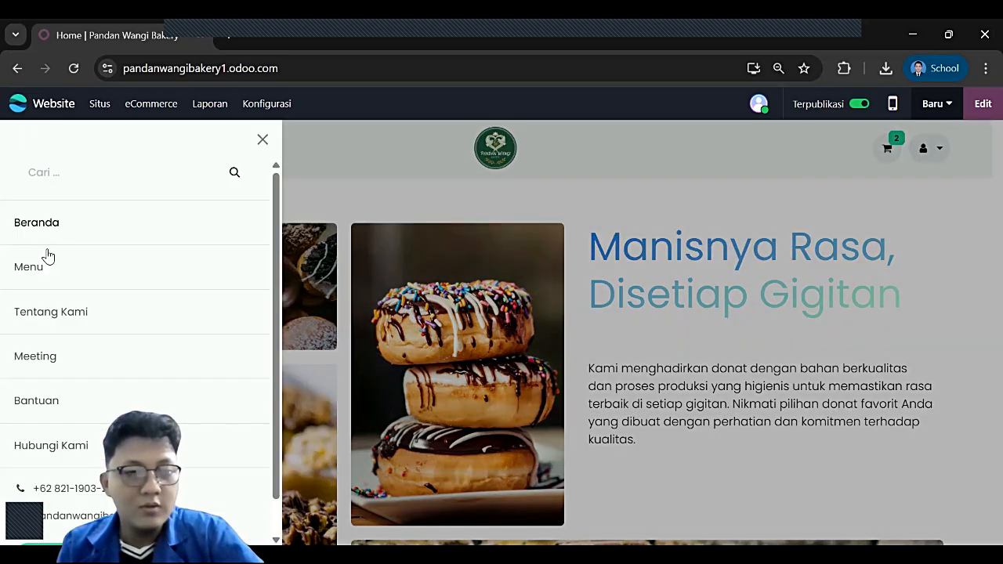
click(39, 269)
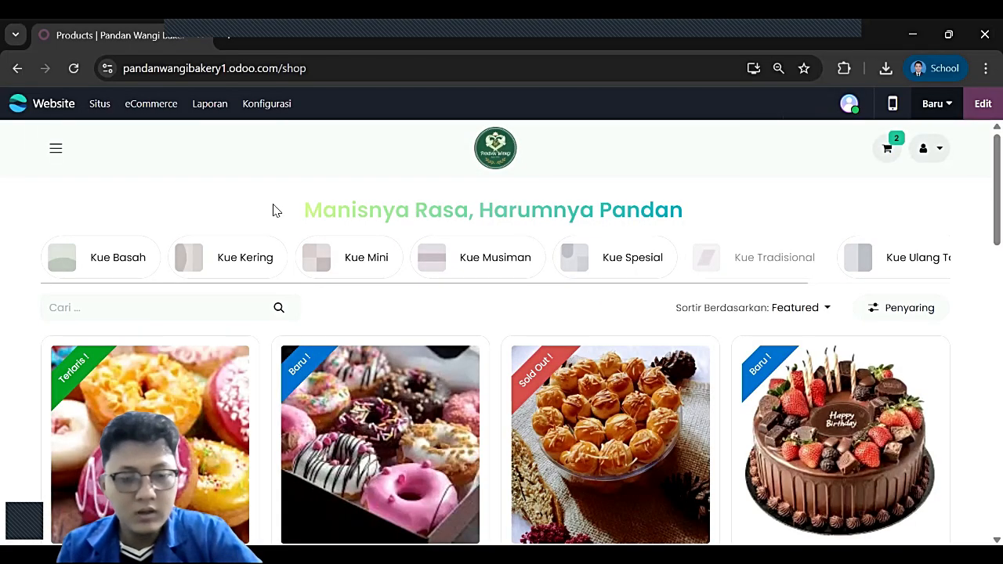
scroll(290, 213, down, 2)
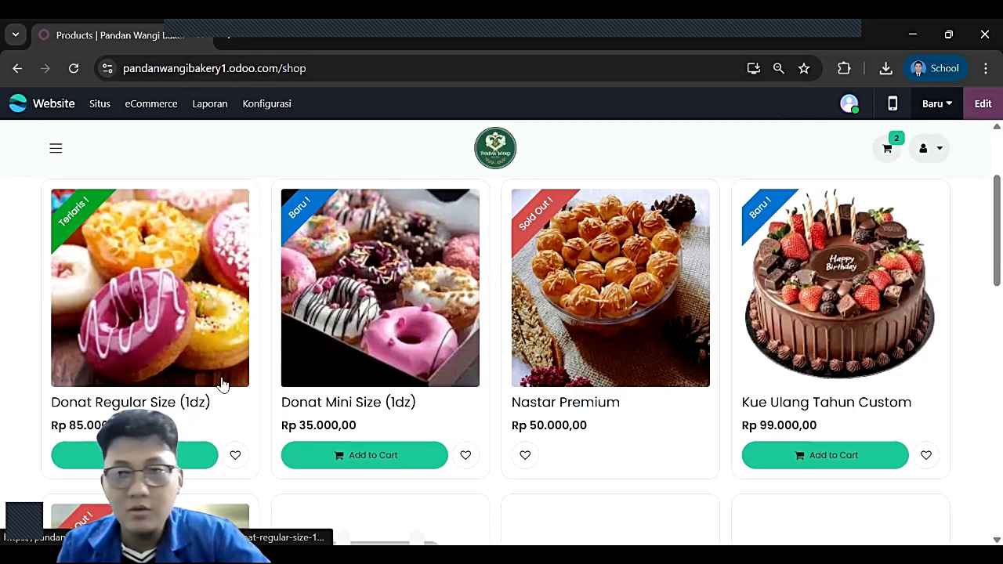
- Empty the existing shopping cart by reducing the quantity of each product in it to zero
click(889, 150)
click(466, 297)
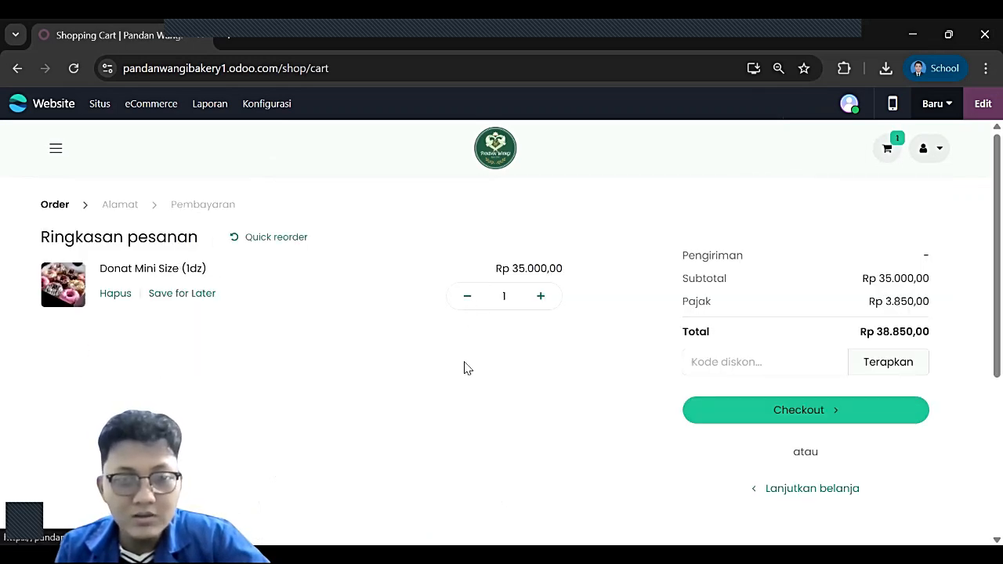
click(468, 298)
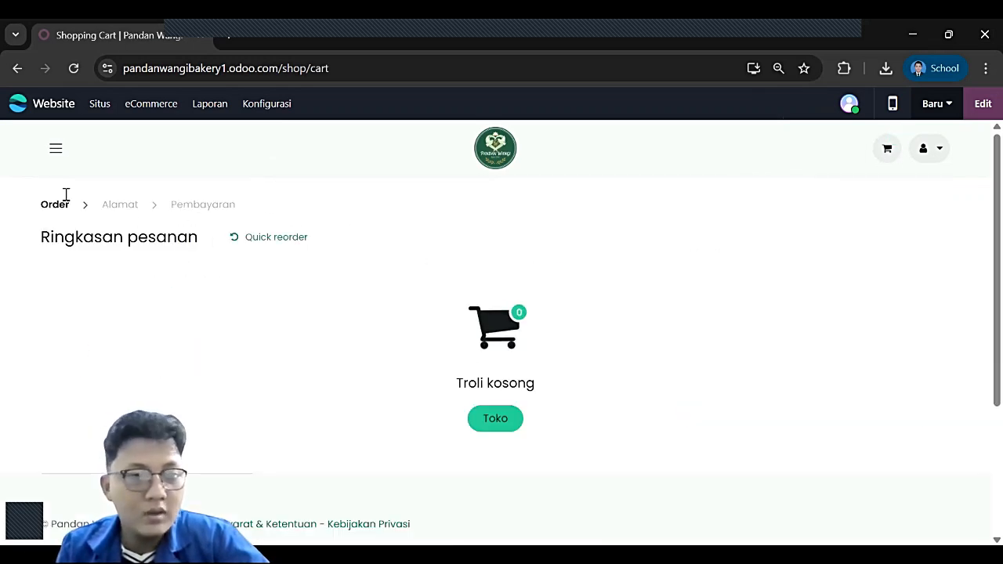
- Return to the Menu product page and add Donat Regular Size (1dz) and Donat Mini Size (1dz) to the cart
click(55, 148)
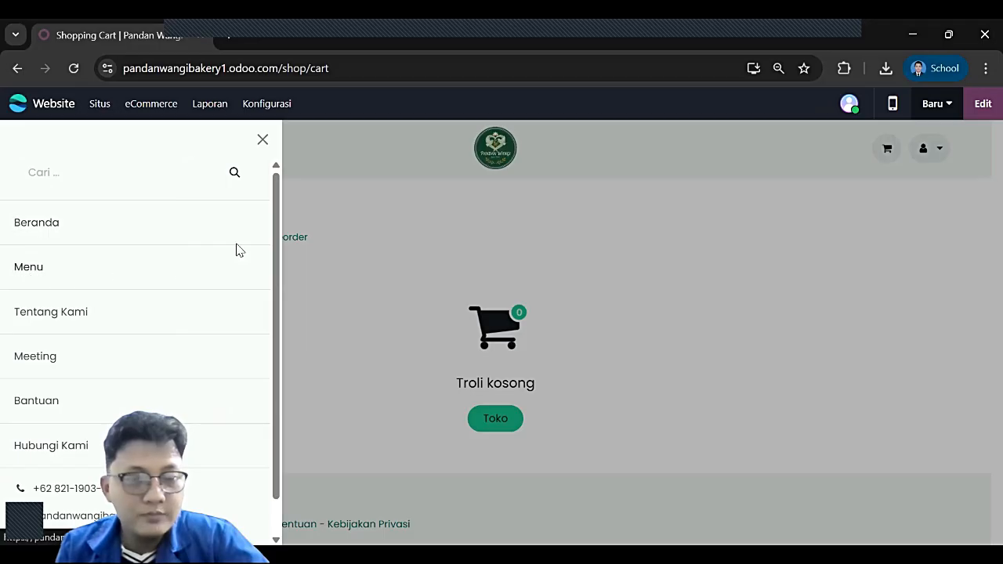
scroll(427, 274, down, 1)
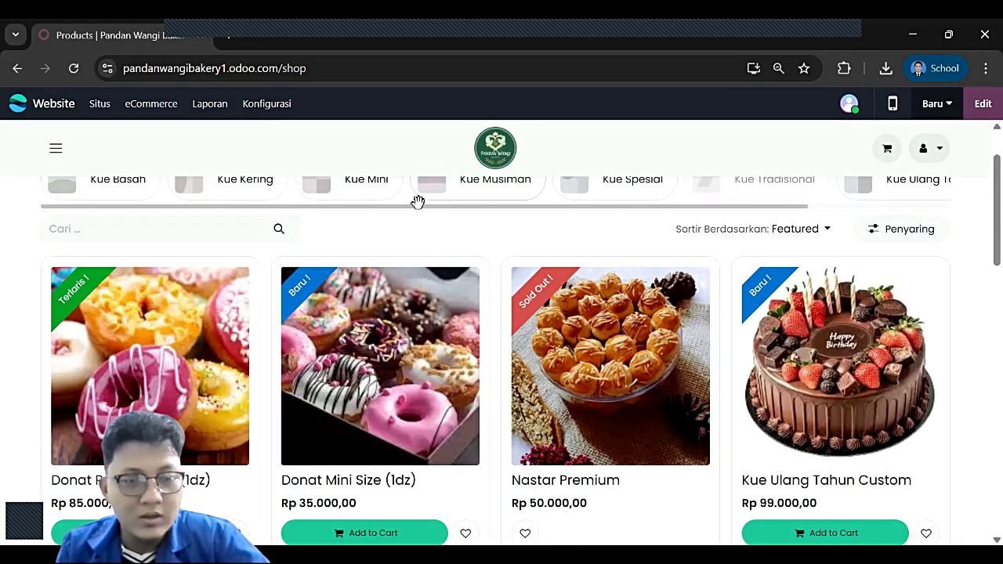
scroll(418, 203, down, 1)
scroll(549, 313, down, 3)
scroll(714, 349, up, 2)
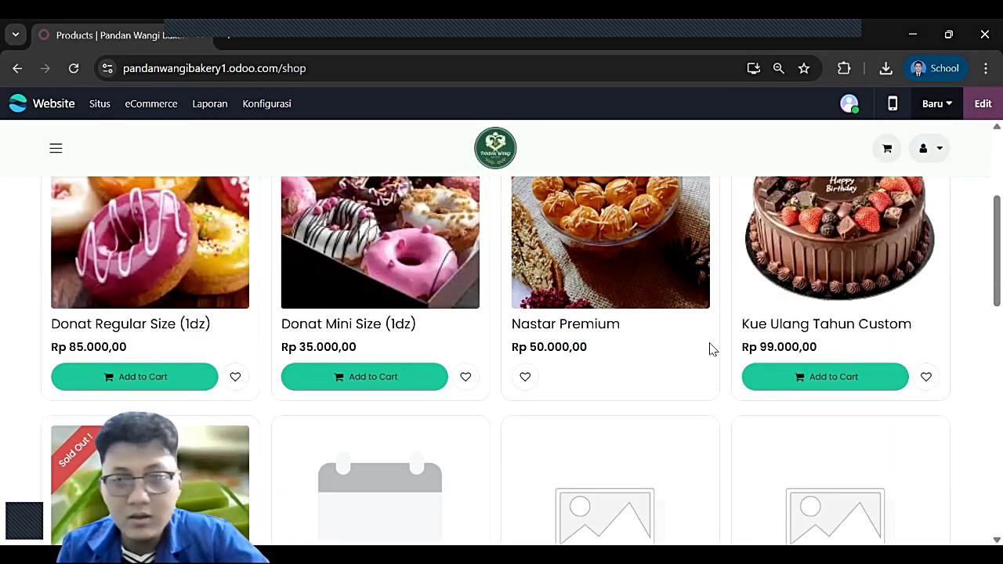
scroll(709, 352, up, 1)
click(141, 455)
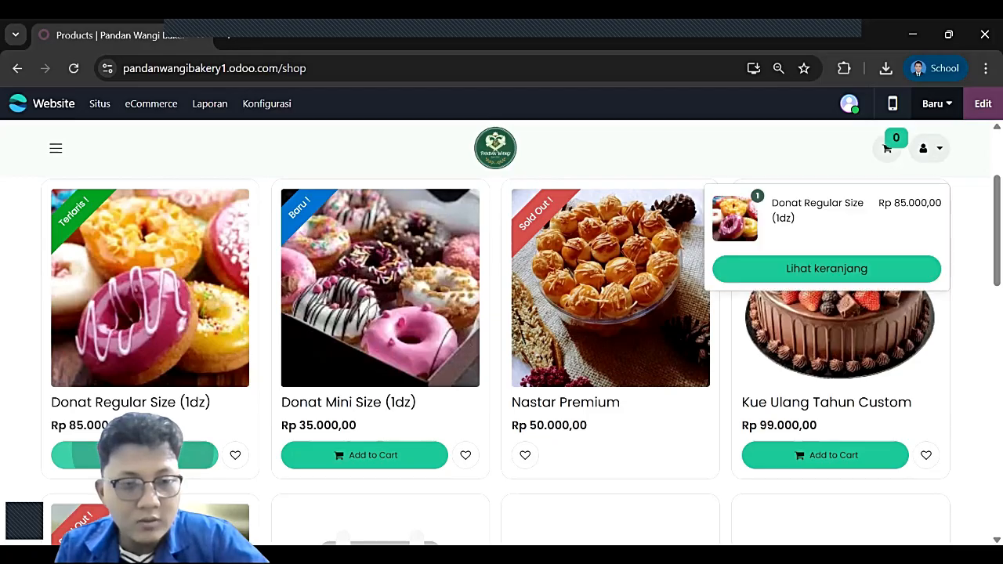
click(352, 455)
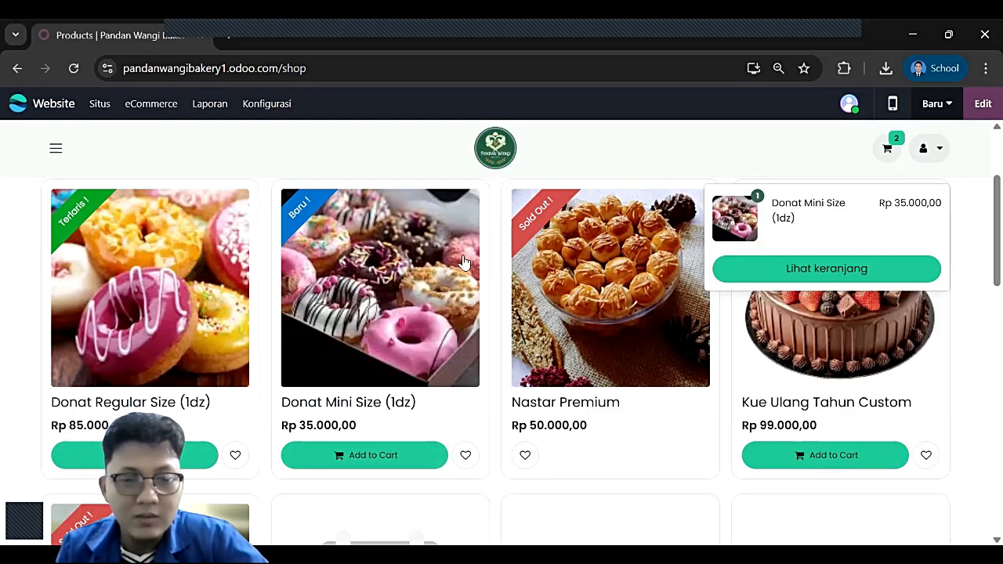
- In the shopping cart, set Donat Regular Size (1dz) to 3 and Donat Mini Size (1dz) to 2, and check the tax line
click(890, 151)
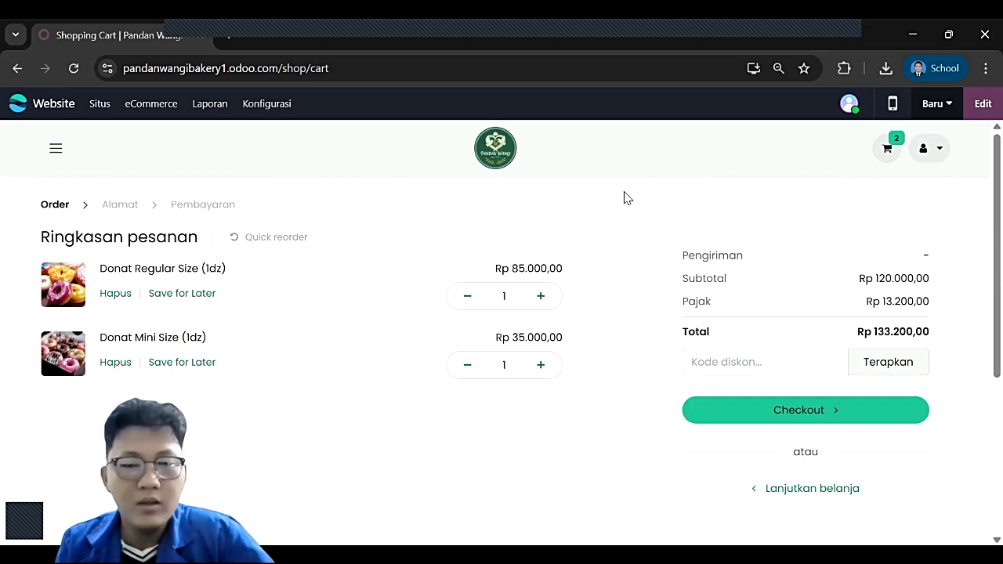
click(548, 295)
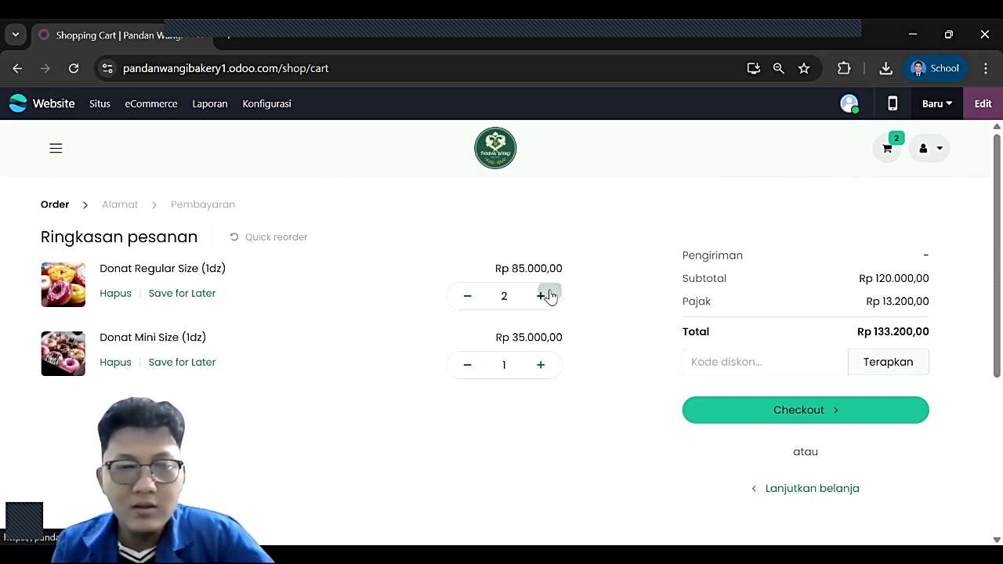
click(547, 296)
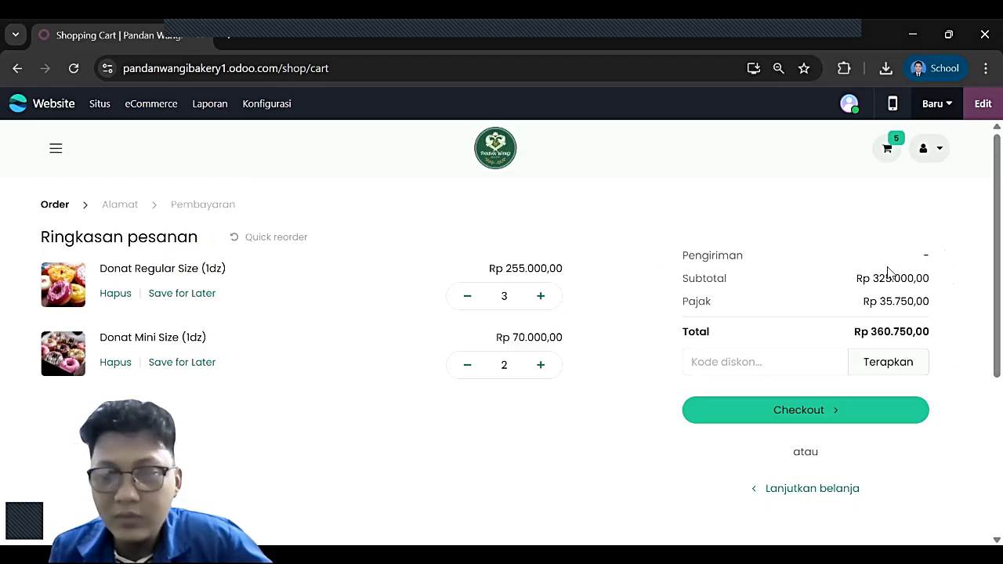
drag(686, 305, 931, 307)
click(945, 308)
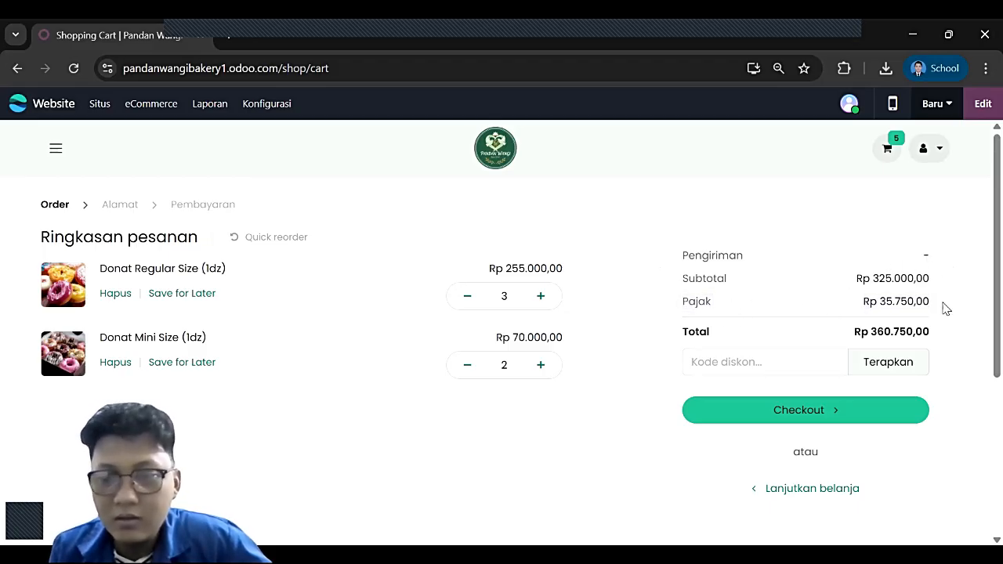
- Proceed to checkout, choose GojekFood as the delivery method and review the delivery address options
click(801, 413)
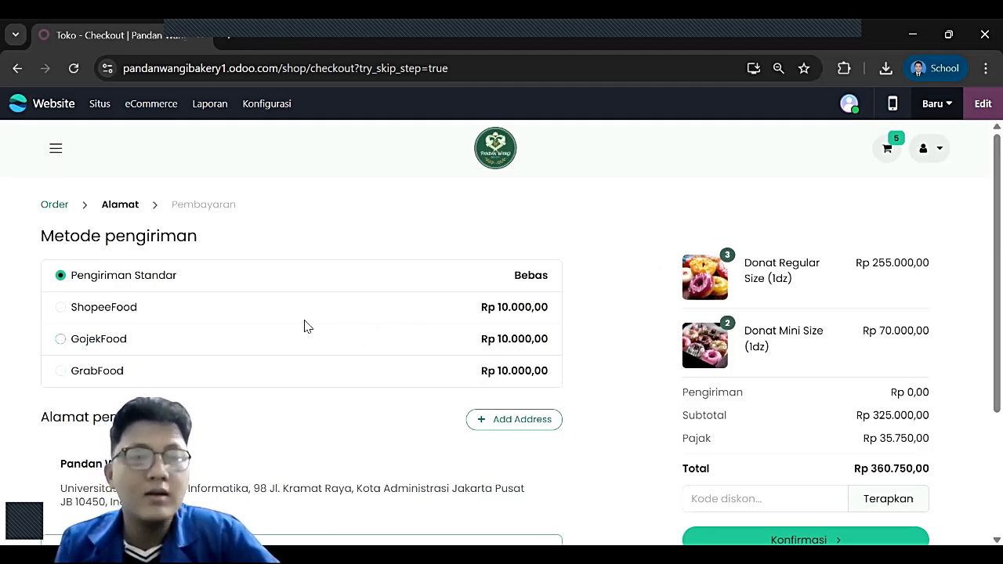
click(59, 338)
scroll(306, 352, down, 1)
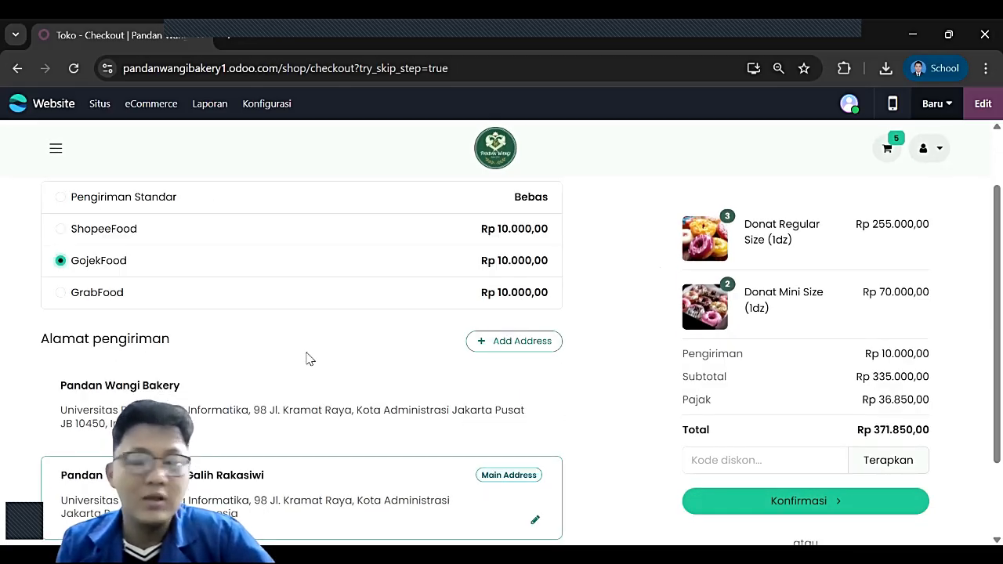
scroll(308, 359, down, 1)
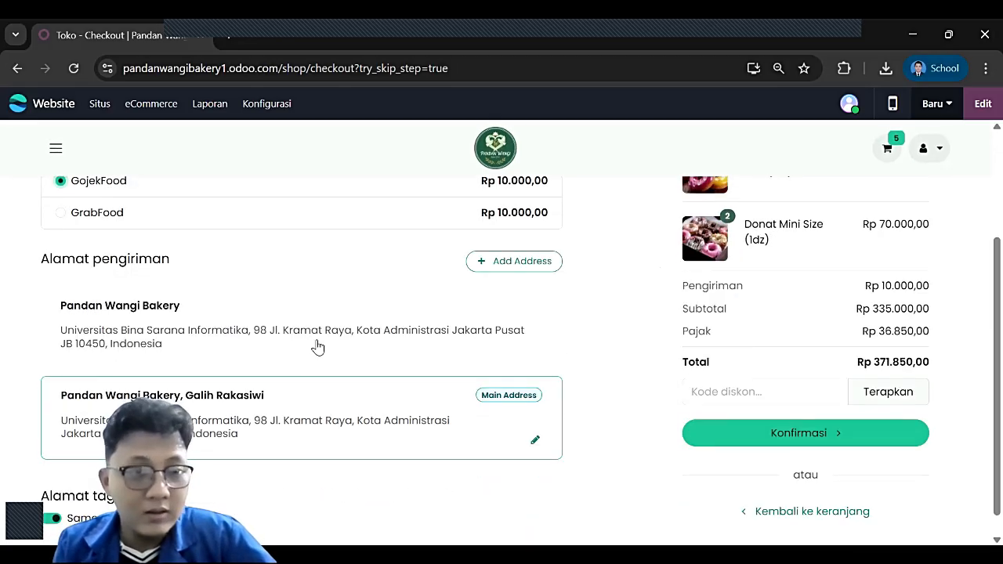
scroll(326, 339, down, 1)
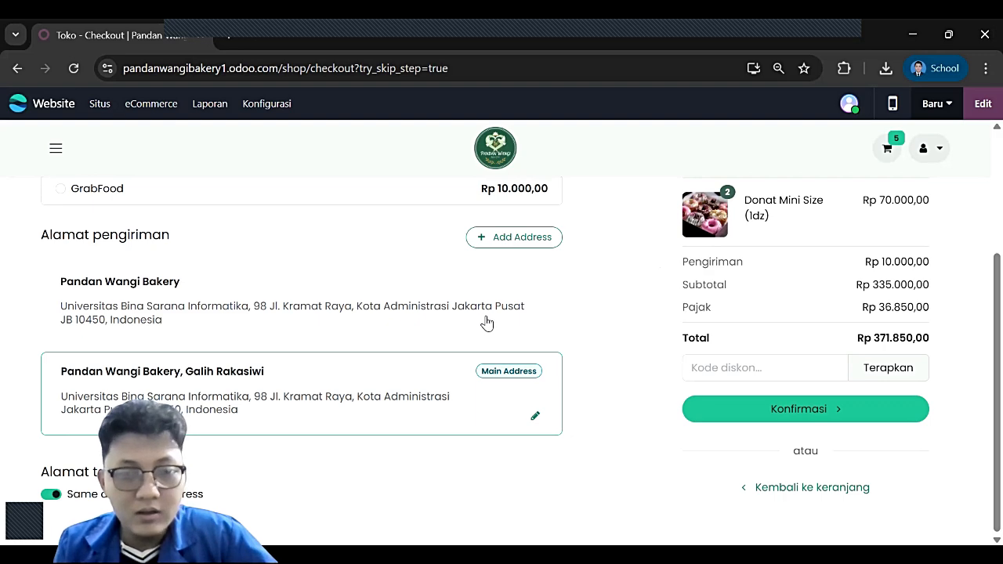
- Open the main delivery address for editing, review its contact and address fields, and confirm it to return to checkout
click(540, 419)
scroll(410, 365, down, 5)
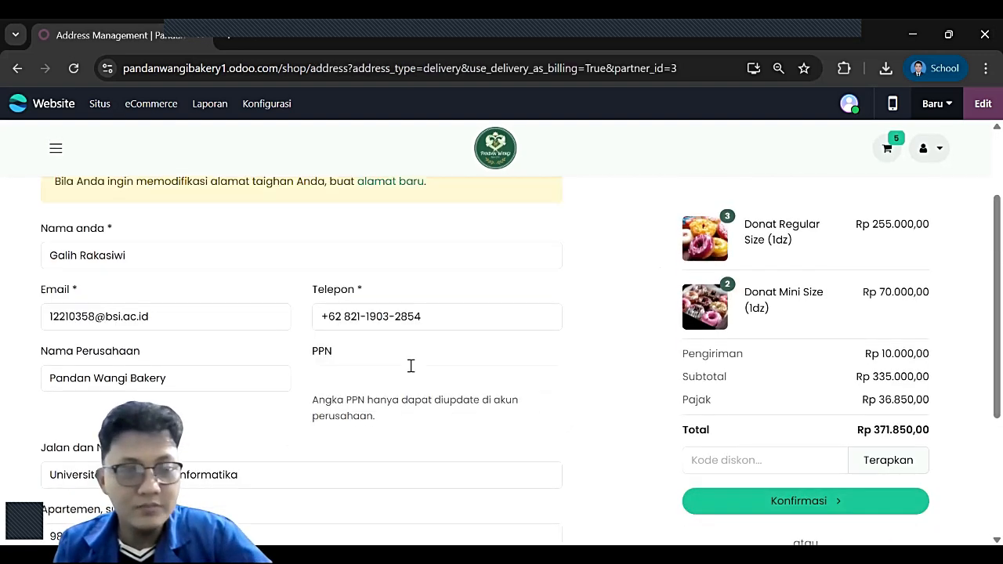
scroll(421, 369, down, 1)
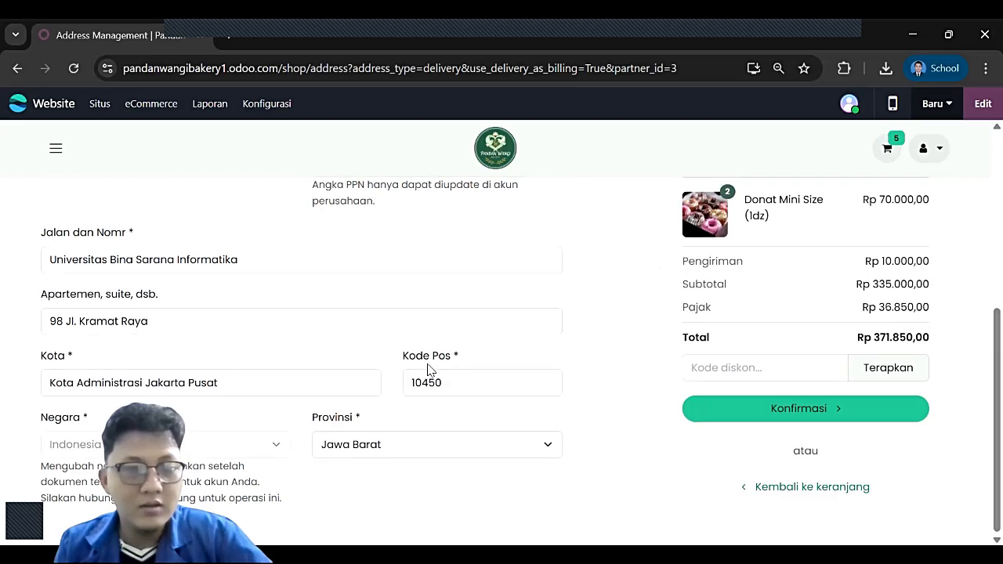
scroll(428, 367, up, 5)
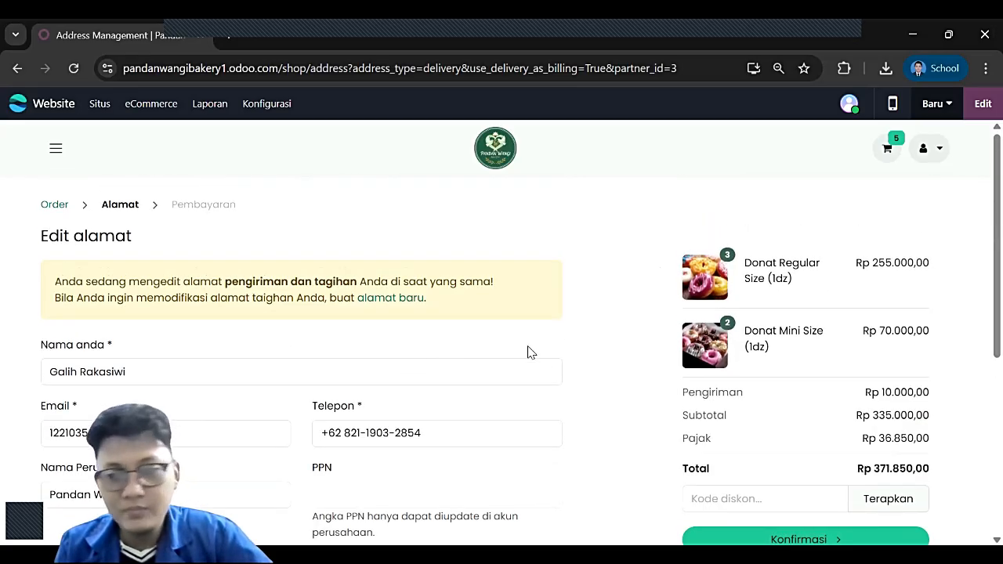
scroll(549, 350, down, 1)
scroll(558, 349, up, 1)
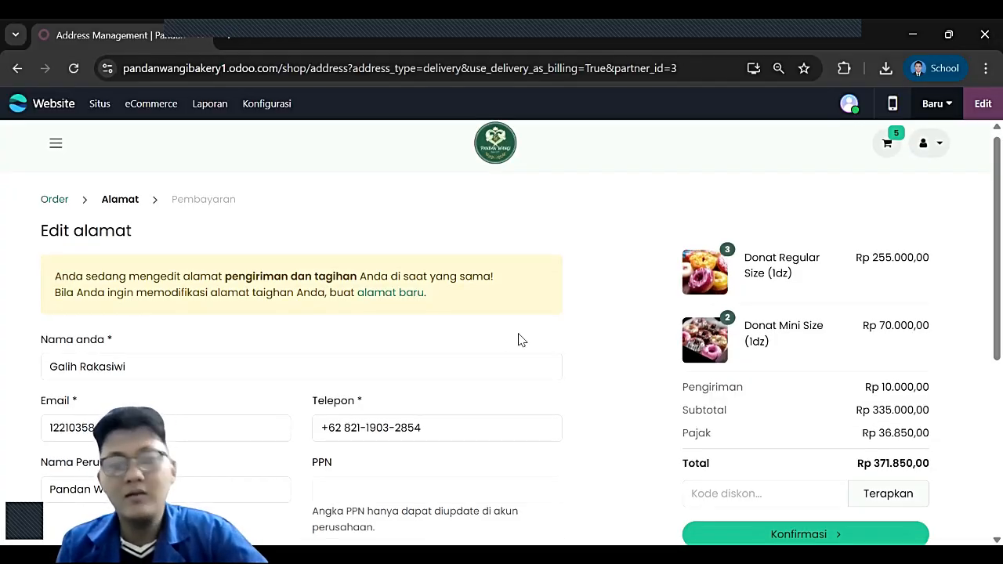
scroll(541, 335, down, 2)
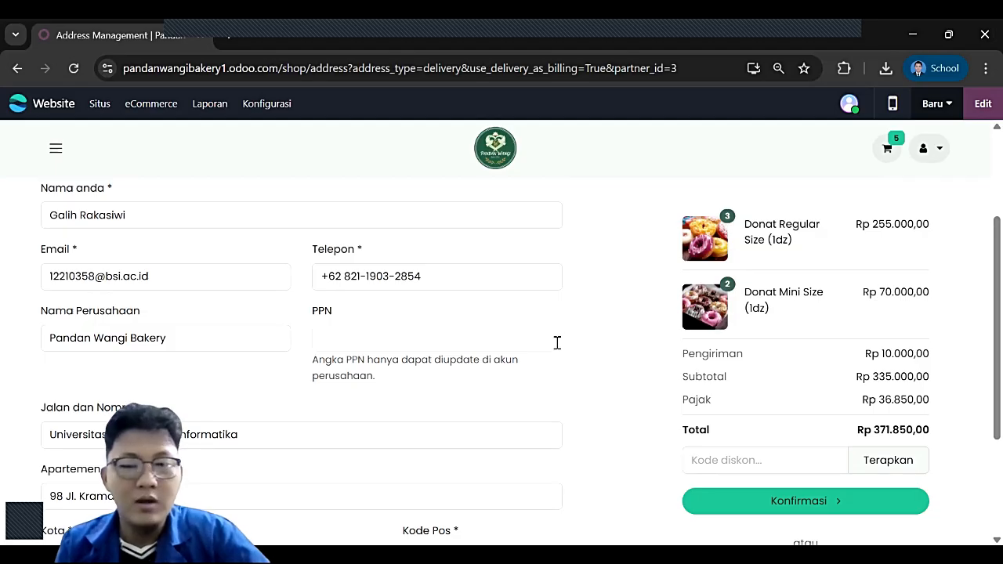
click(794, 503)
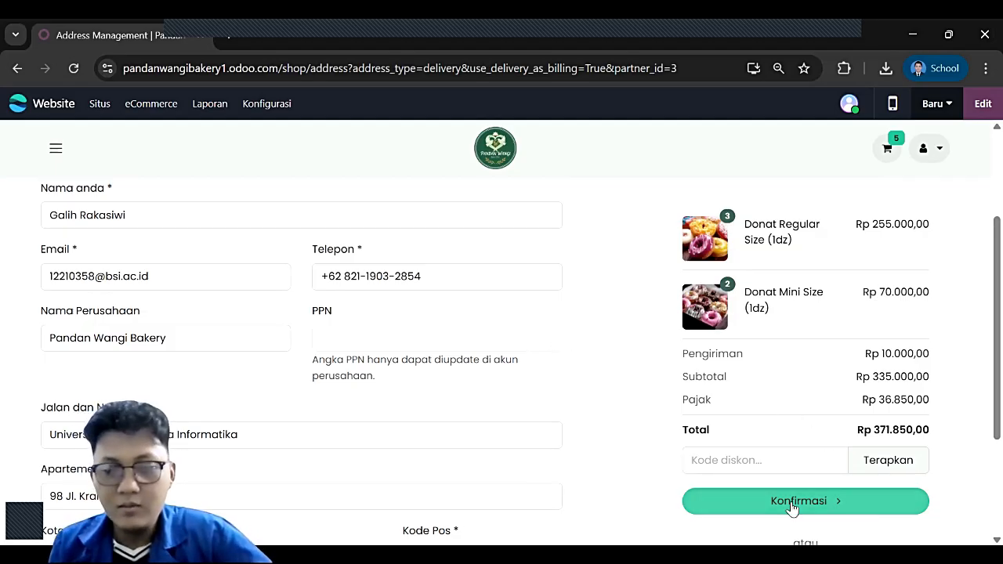
scroll(510, 374, down, 2)
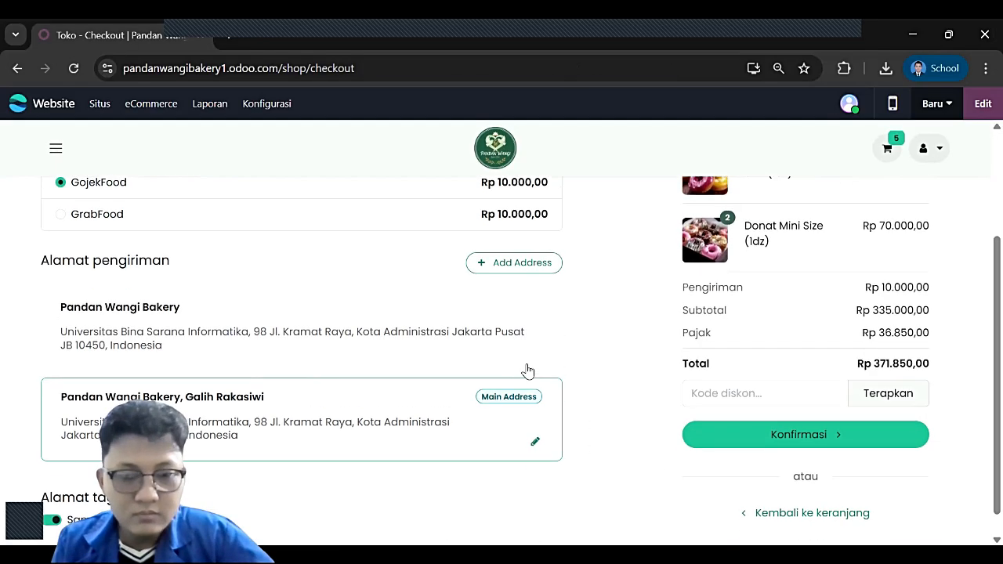
- Confirm the checkout details and place the order with Transfer Rekening as the payment method
scroll(786, 384, up, 2)
scroll(790, 397, down, 1)
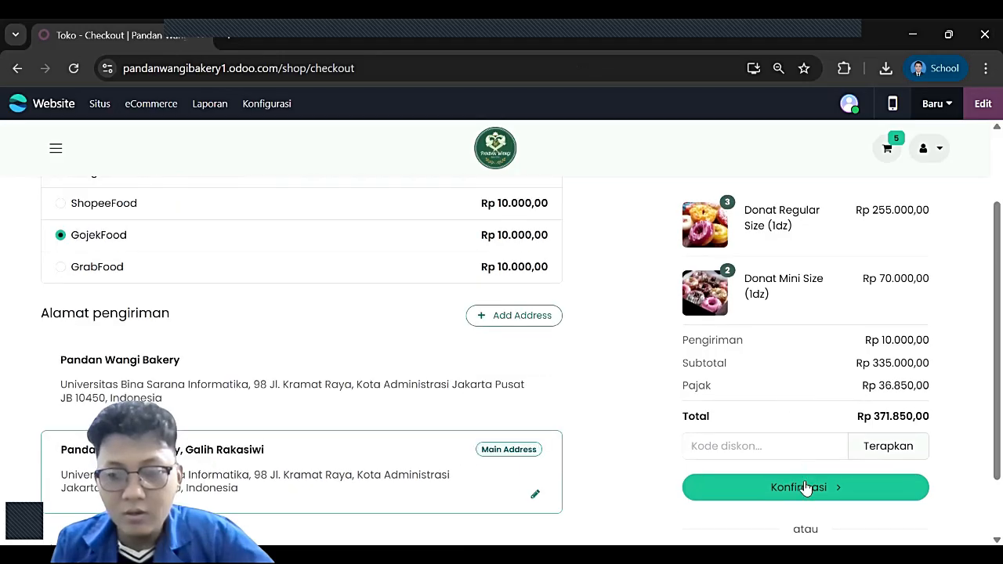
click(802, 494)
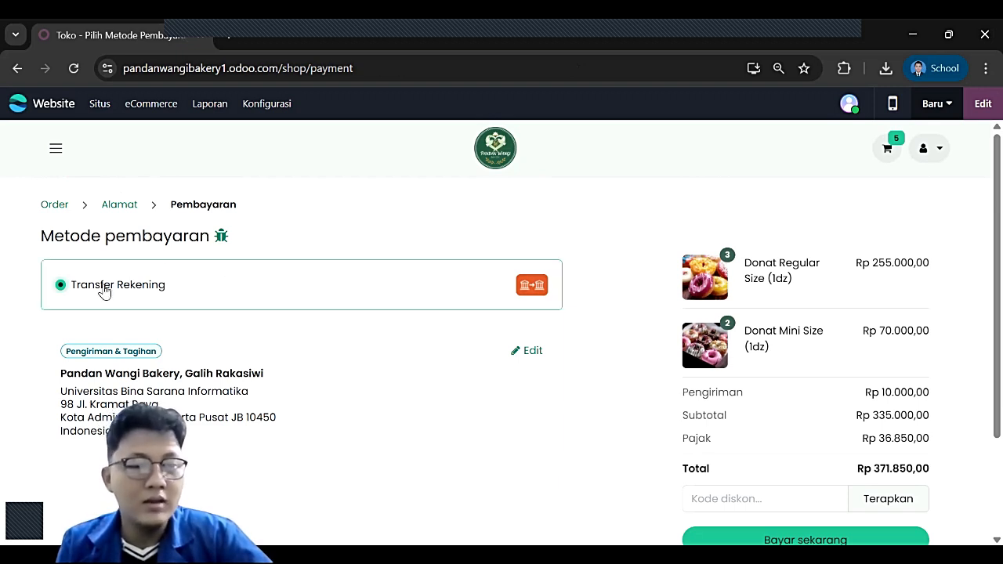
scroll(768, 423, down, 1)
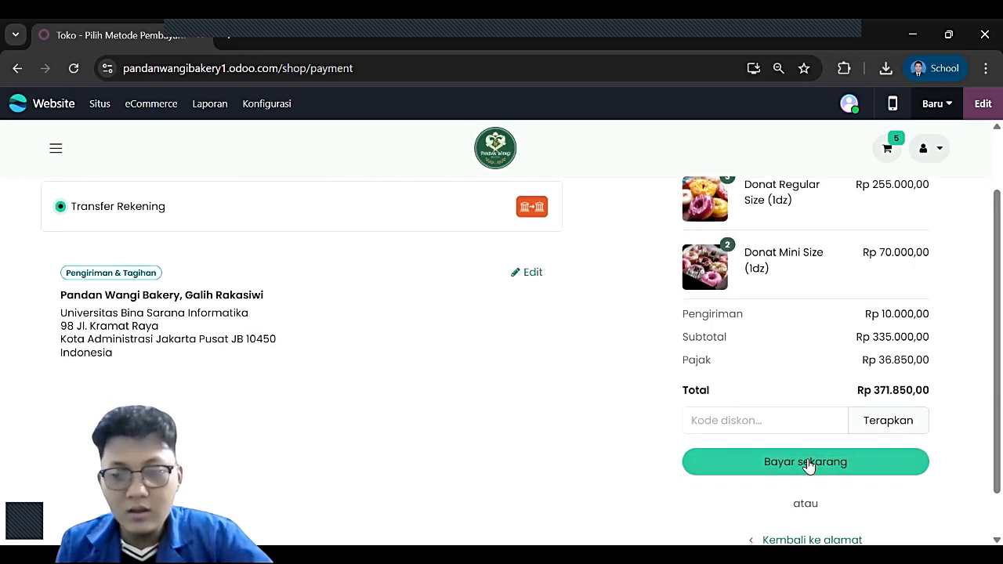
click(808, 463)
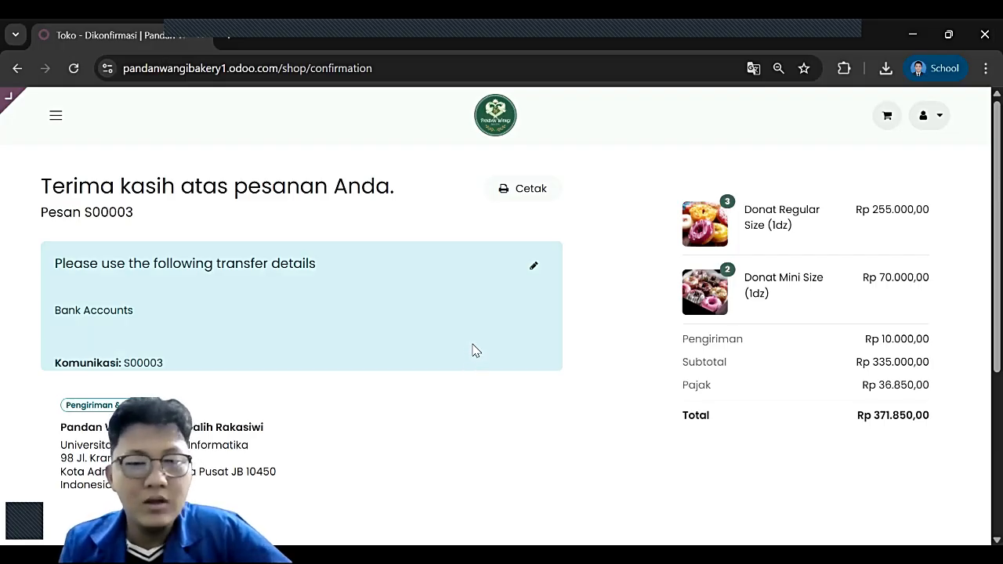
- Print the order from the confirmation page, close the print tab and return to the website's Beranda page
click(531, 192)
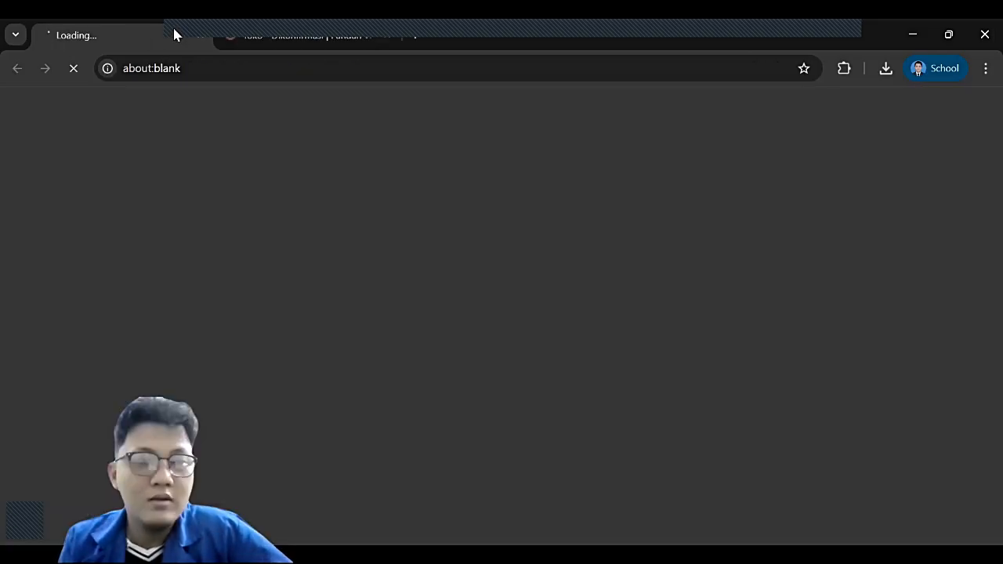
click(197, 35)
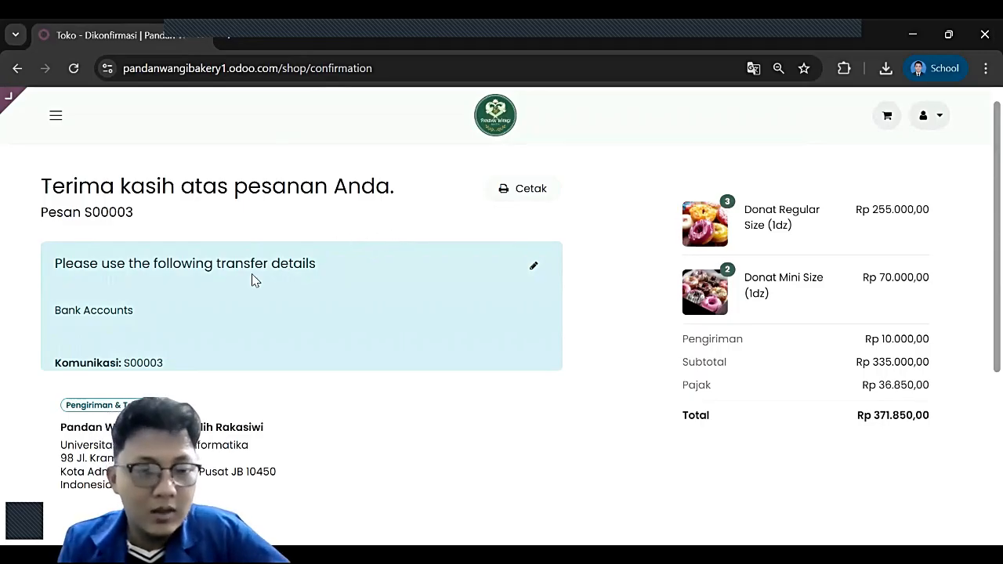
click(58, 119)
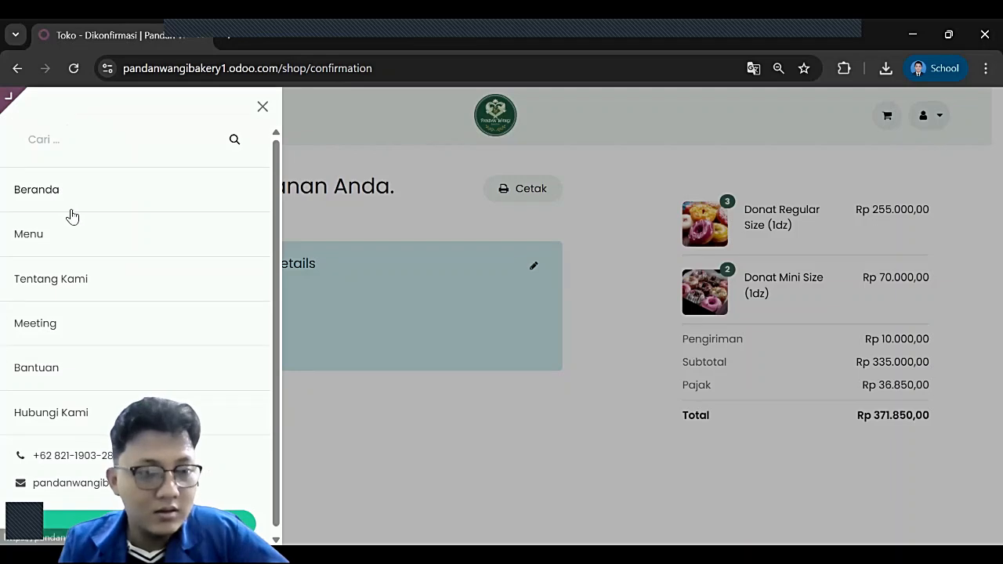
click(47, 194)
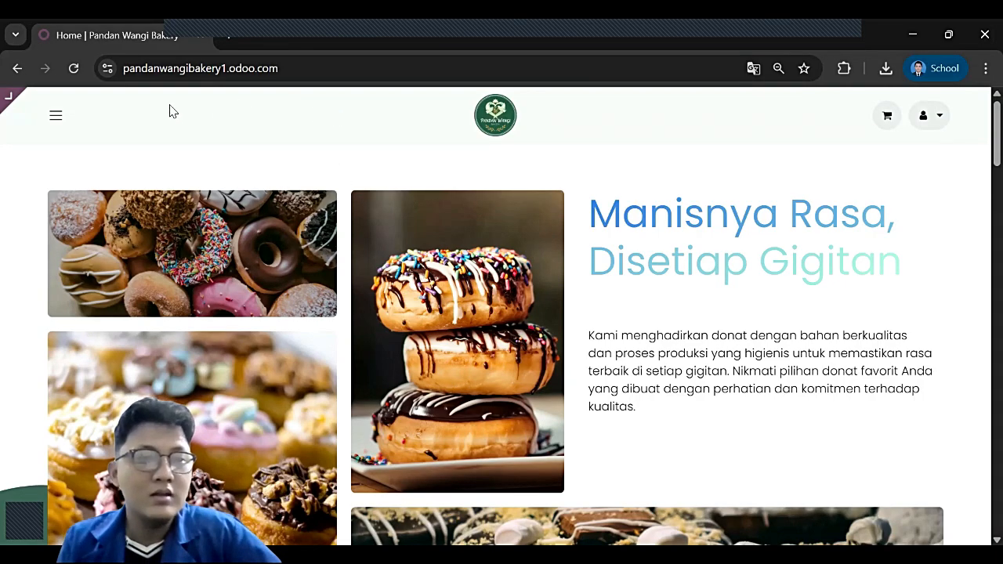
- Switch to the Odoo Penjualan app and review the customer details and product lines of the Rp 277.500,00 ShopeeFood order
mouse_move(15, 106)
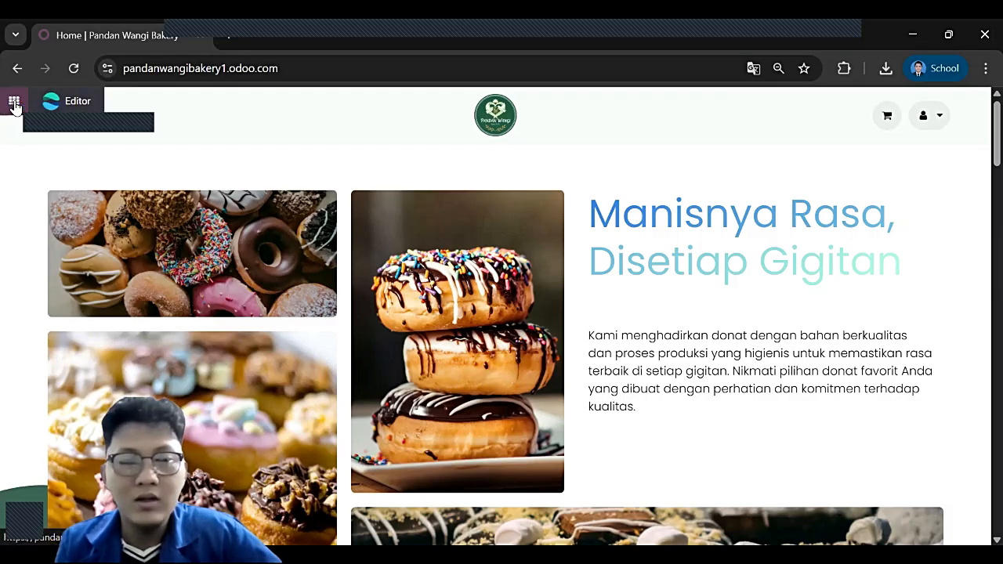
click(14, 104)
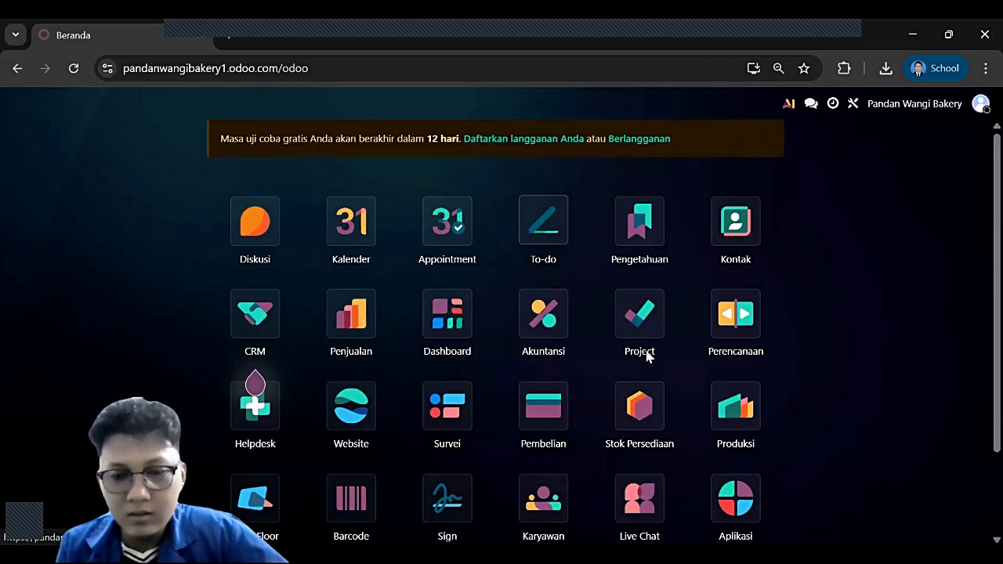
click(342, 321)
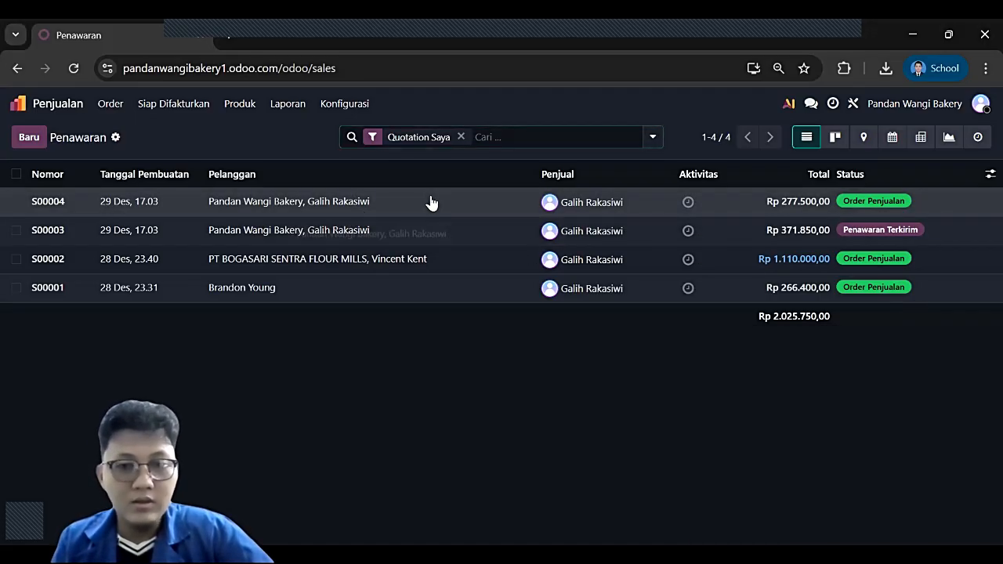
click(430, 203)
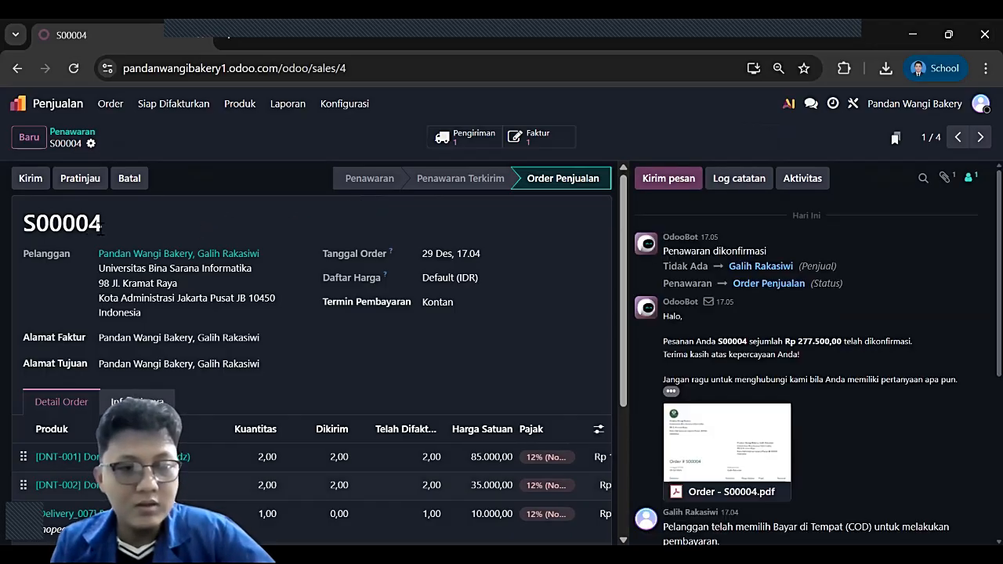
scroll(356, 317, down, 2)
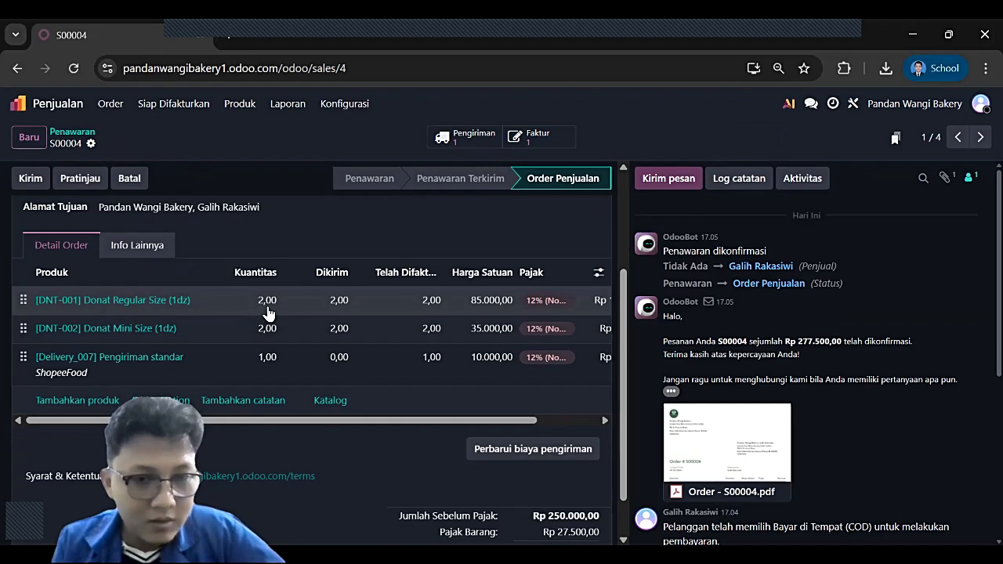
scroll(265, 309, up, 2)
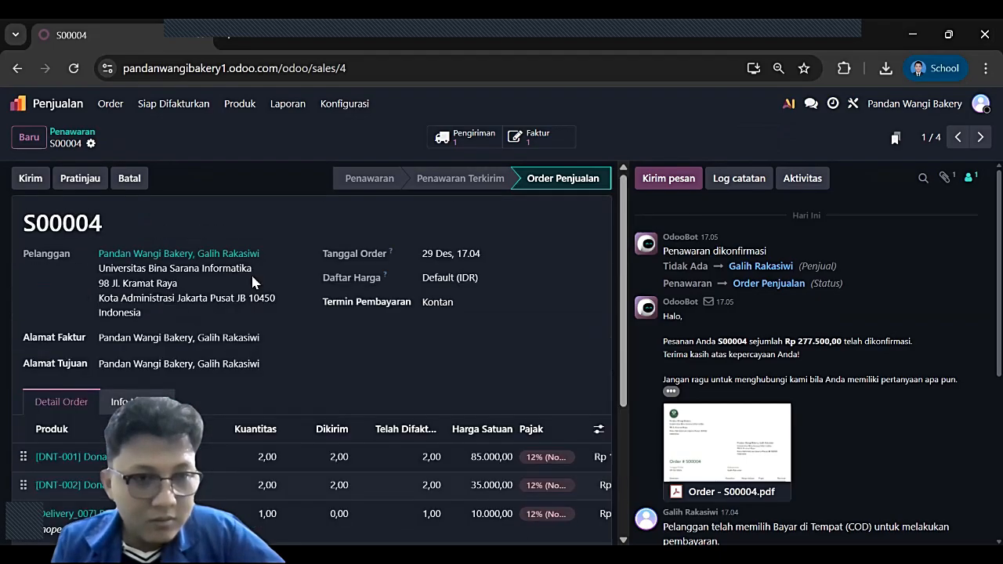
- Open the quotation with status Penawaran Terkirim and review its customer details, donut lines, GojekFood delivery, totals and attached PDF
click(71, 131)
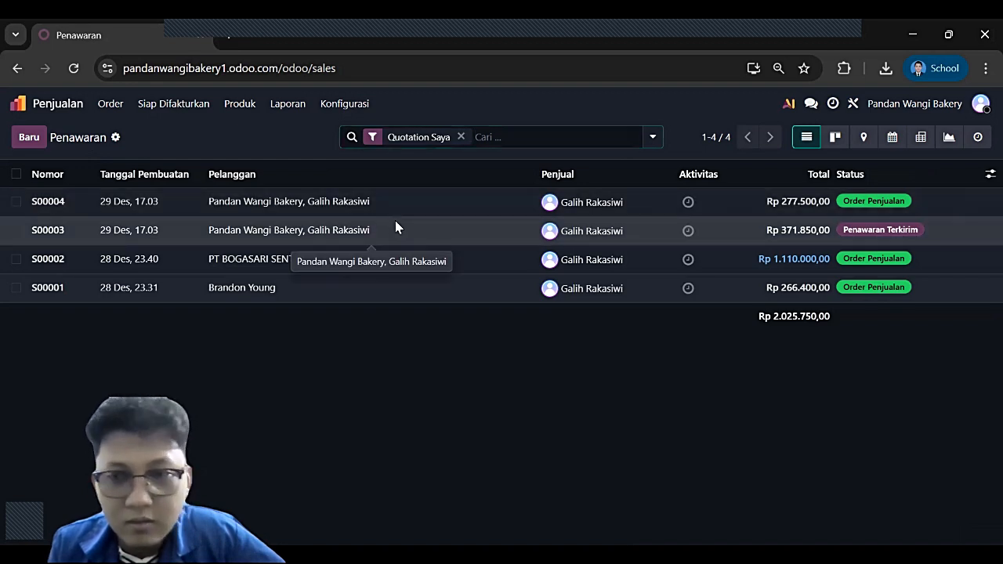
click(396, 228)
scroll(395, 230, down, 1)
scroll(357, 237, up, 1)
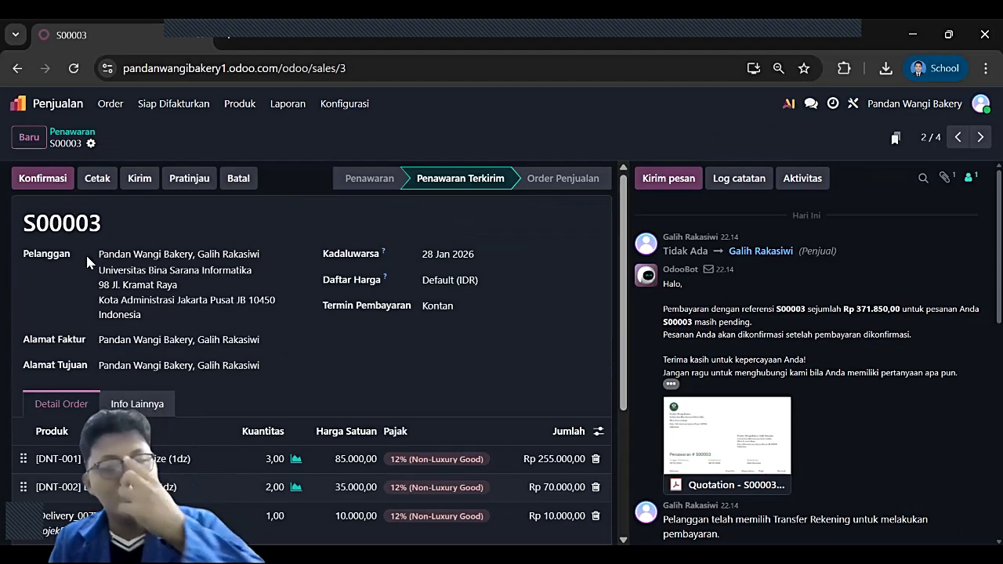
scroll(200, 354, down, 1)
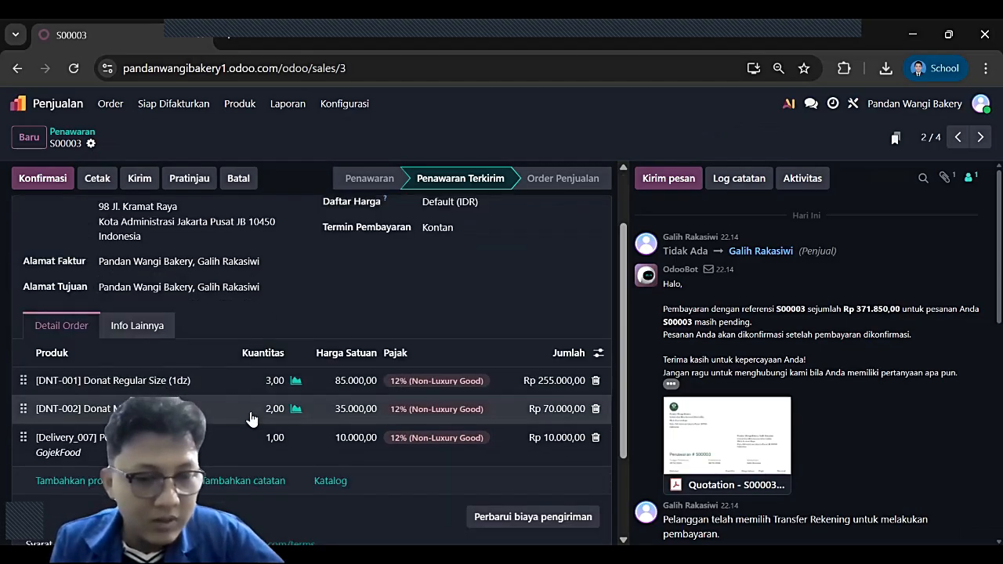
scroll(274, 421, down, 2)
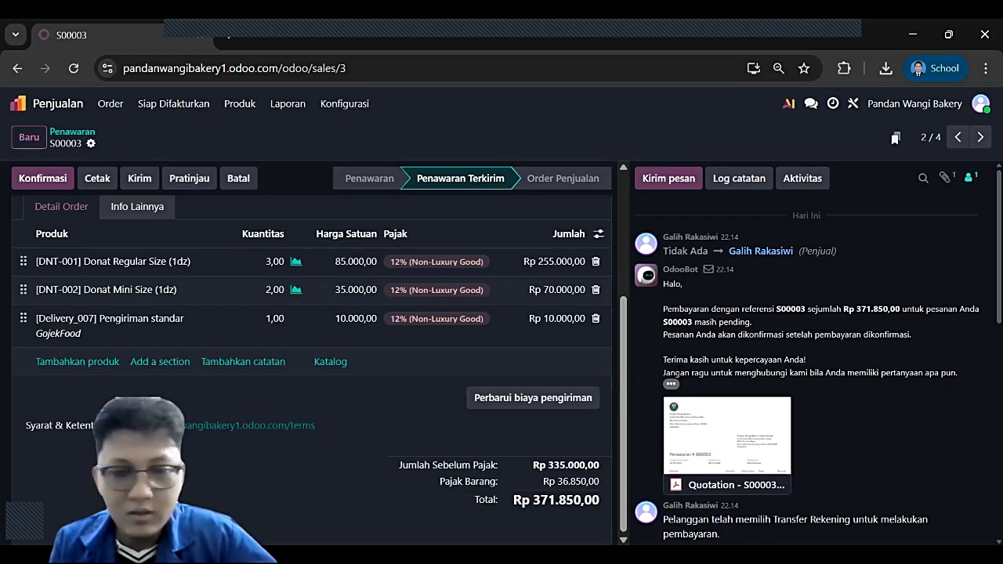
mouse_move(735, 444)
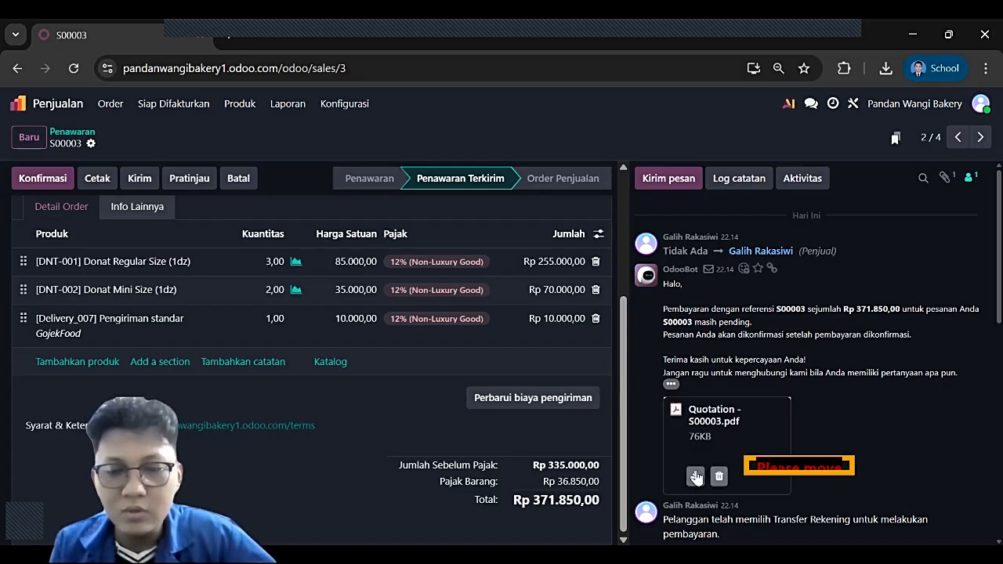
scroll(373, 381, up, 3)
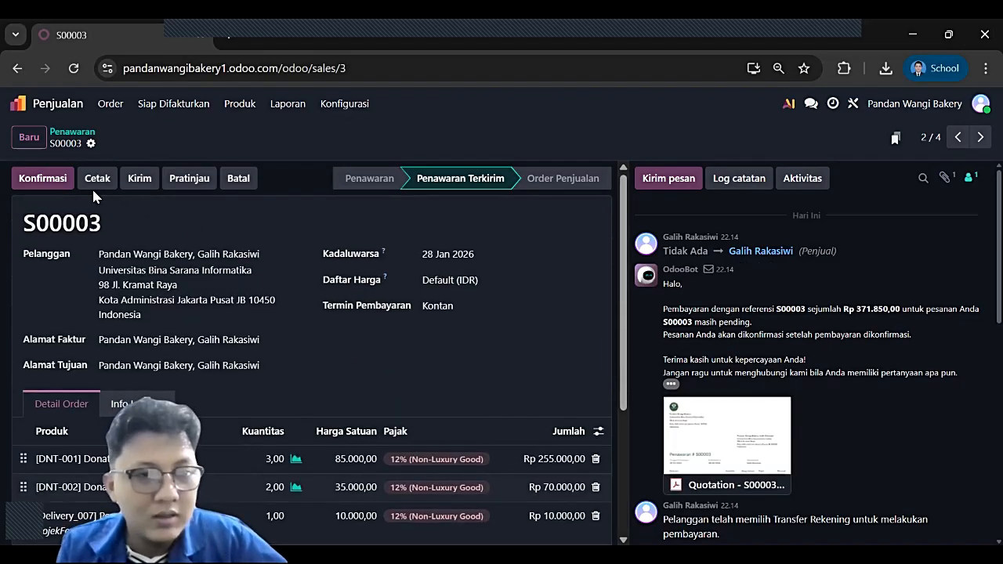
- Confirm the quotation as a sales order and create a draft invoice from it as Faktur reguler
click(49, 184)
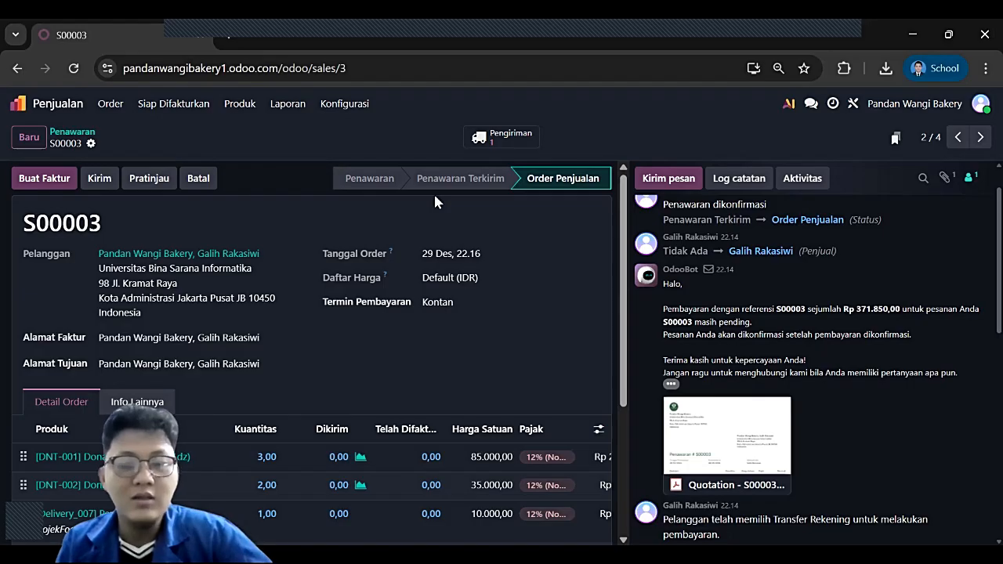
click(39, 180)
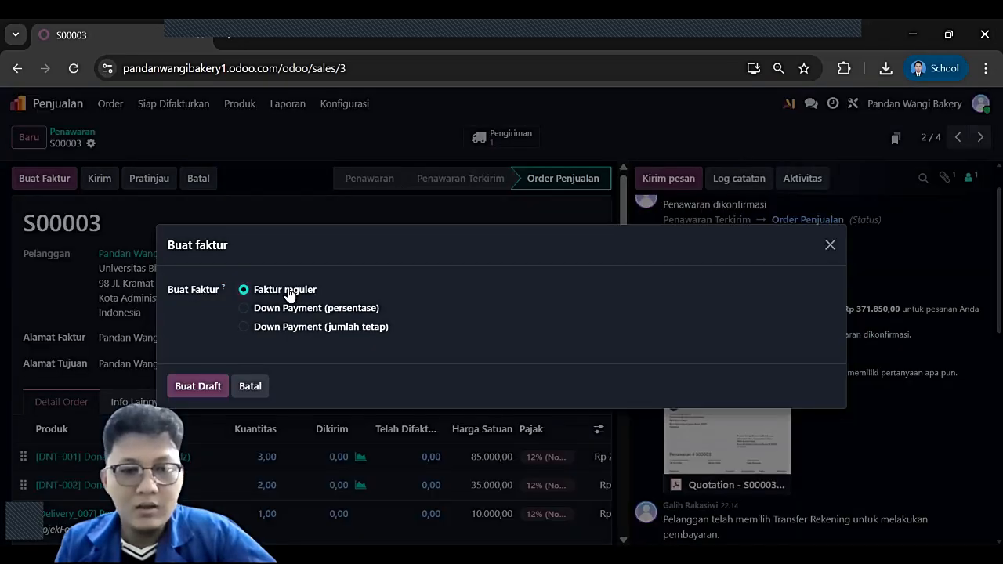
click(221, 380)
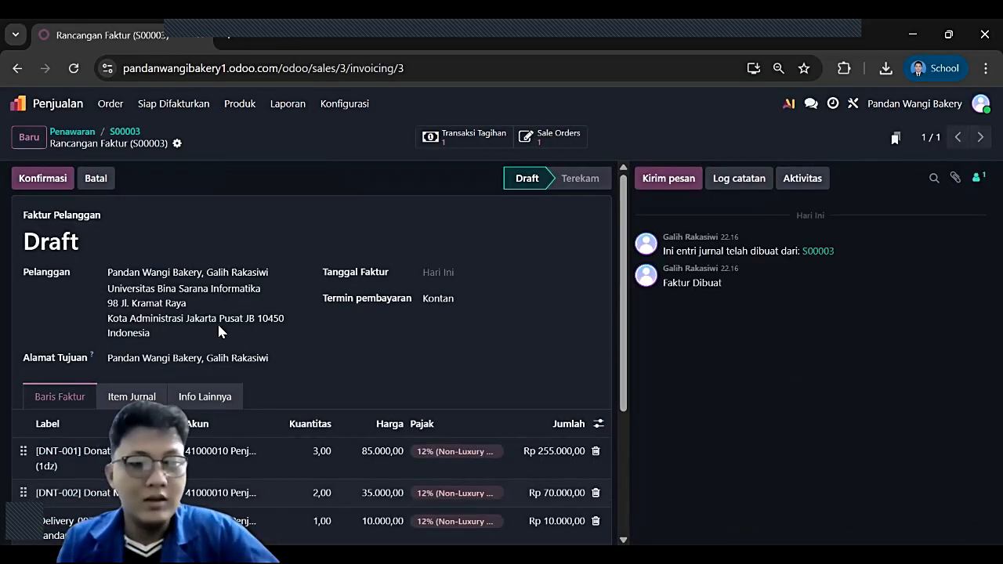
- Check the draft invoice's product lines, tax and total, and confirm the invoice
scroll(415, 322, down, 1)
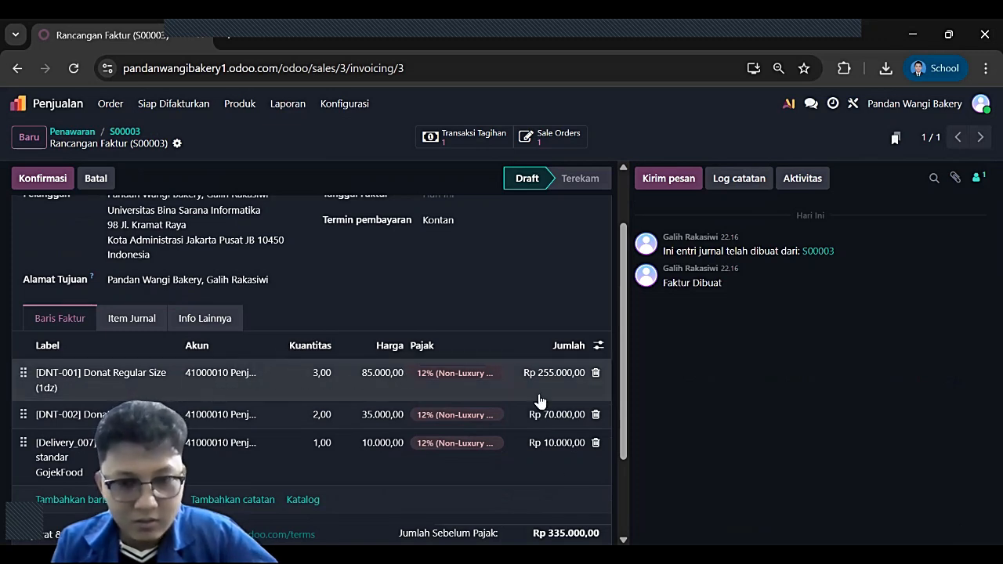
scroll(573, 476, down, 1)
scroll(556, 462, down, 1)
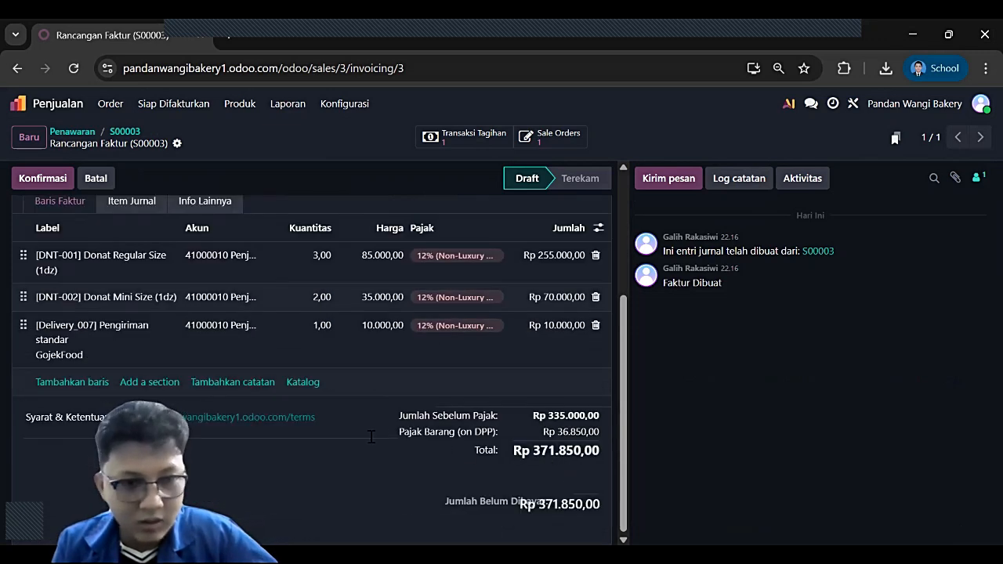
scroll(253, 410, up, 2)
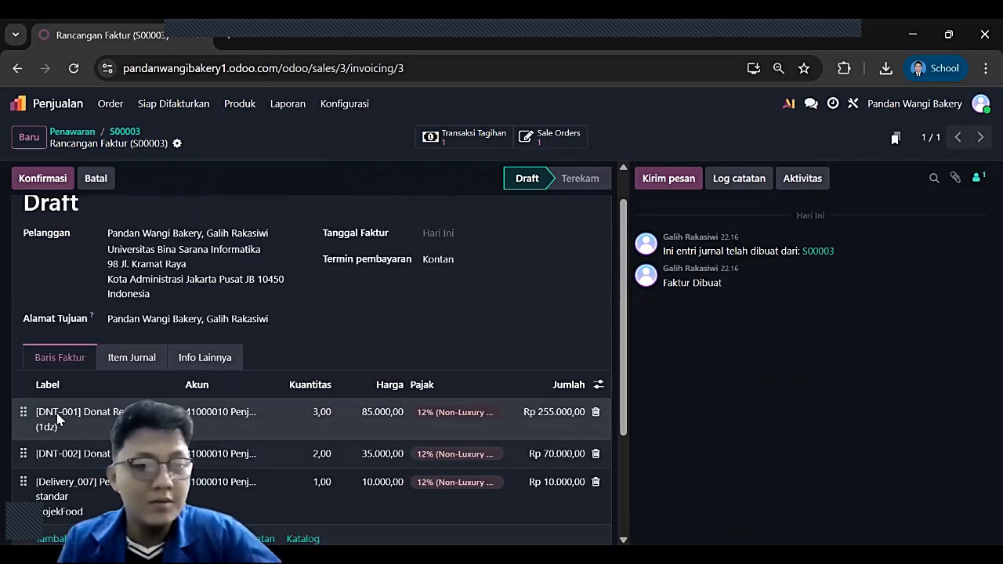
scroll(94, 337, up, 1)
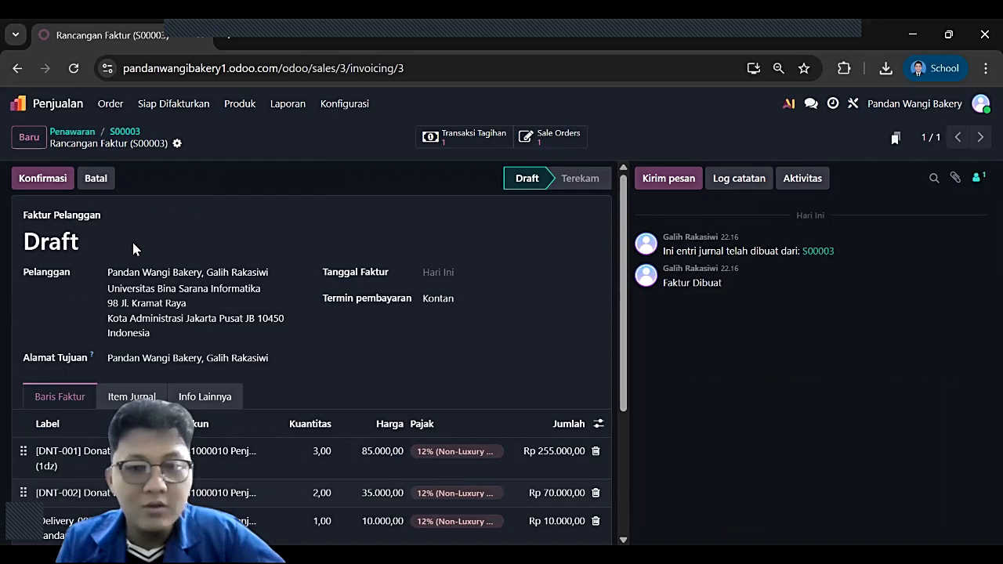
click(35, 182)
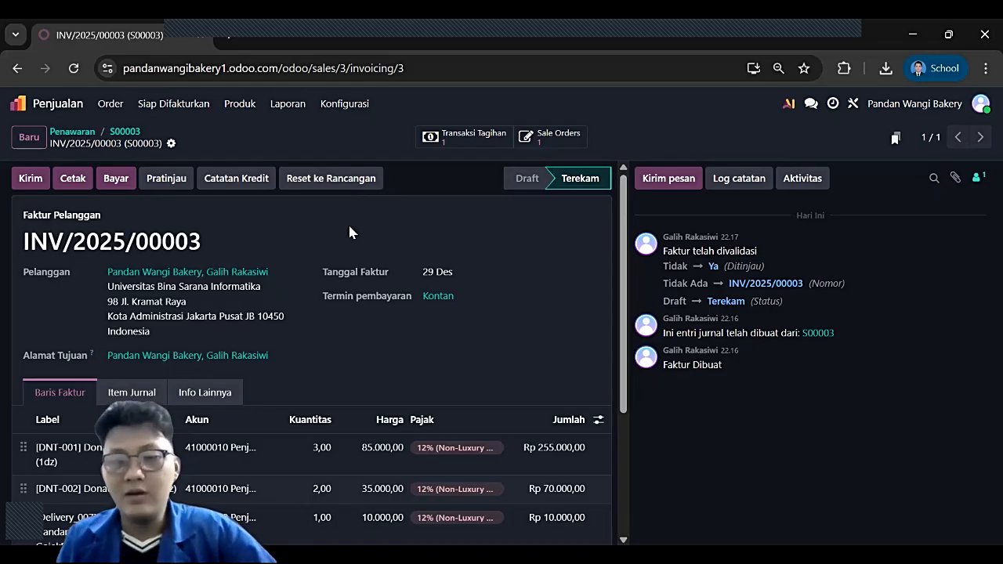
- Send the invoice by email to a suggested contact and register its payment with the Bank journal and Manual Payment
click(32, 180)
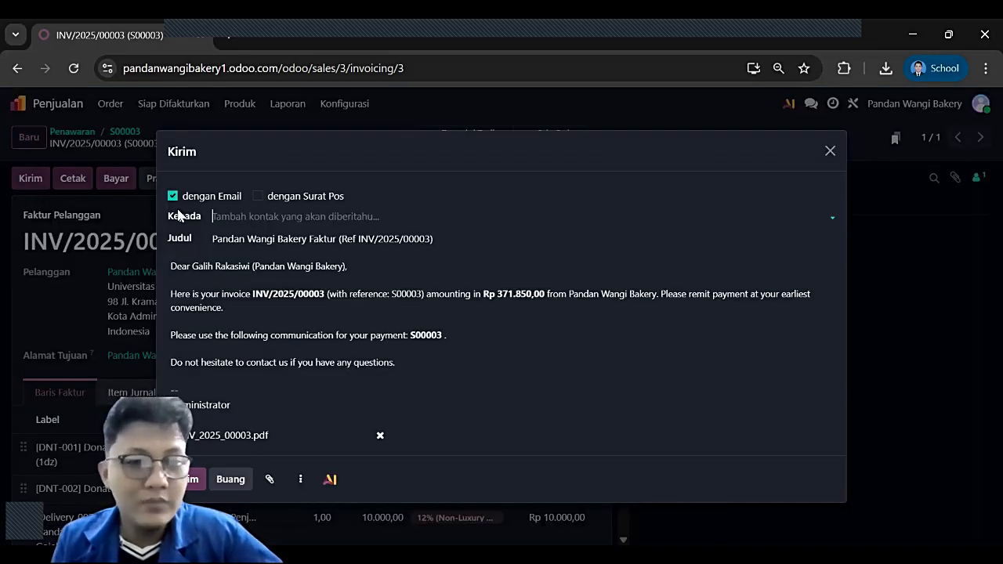
click(278, 216)
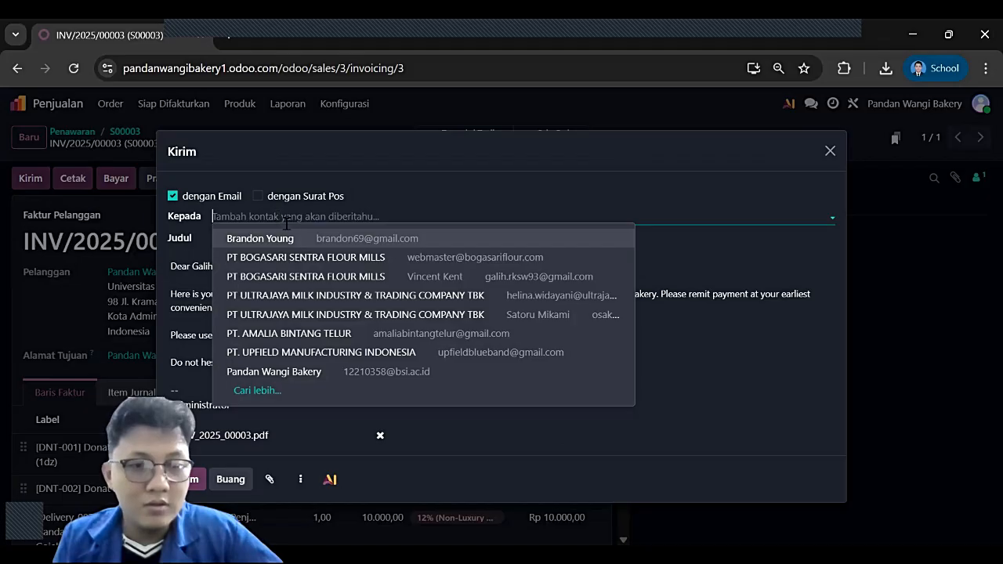
click(316, 238)
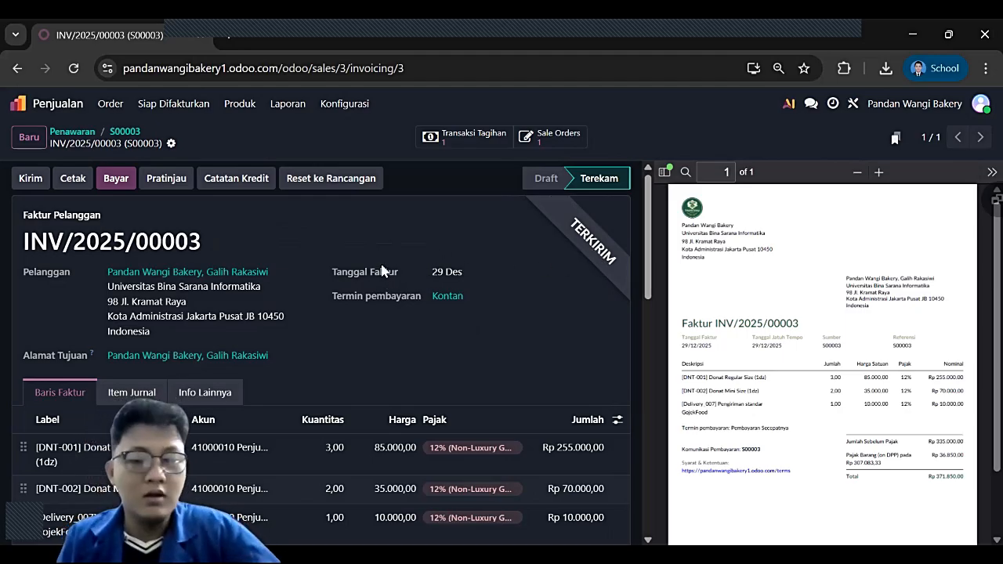
click(117, 180)
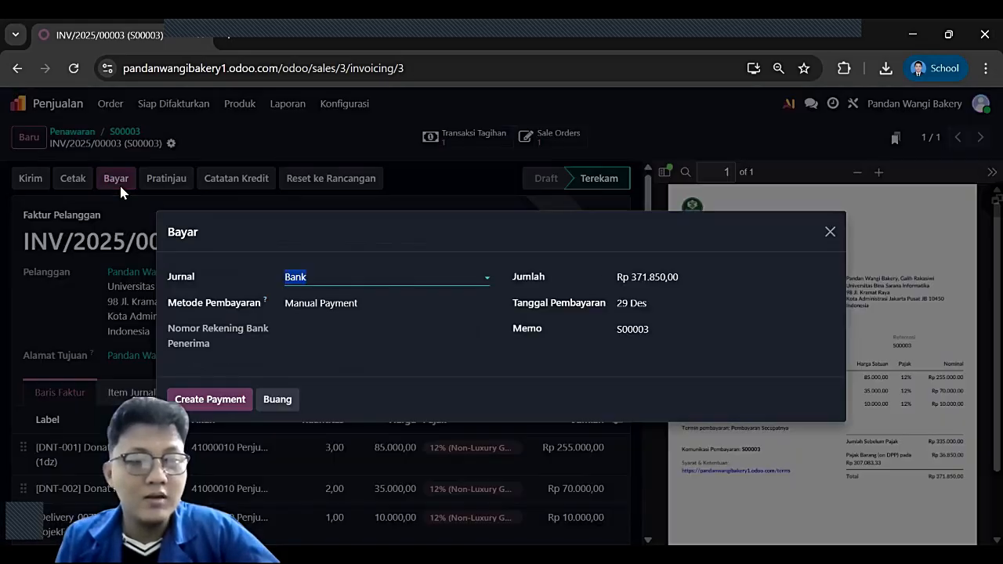
click(212, 401)
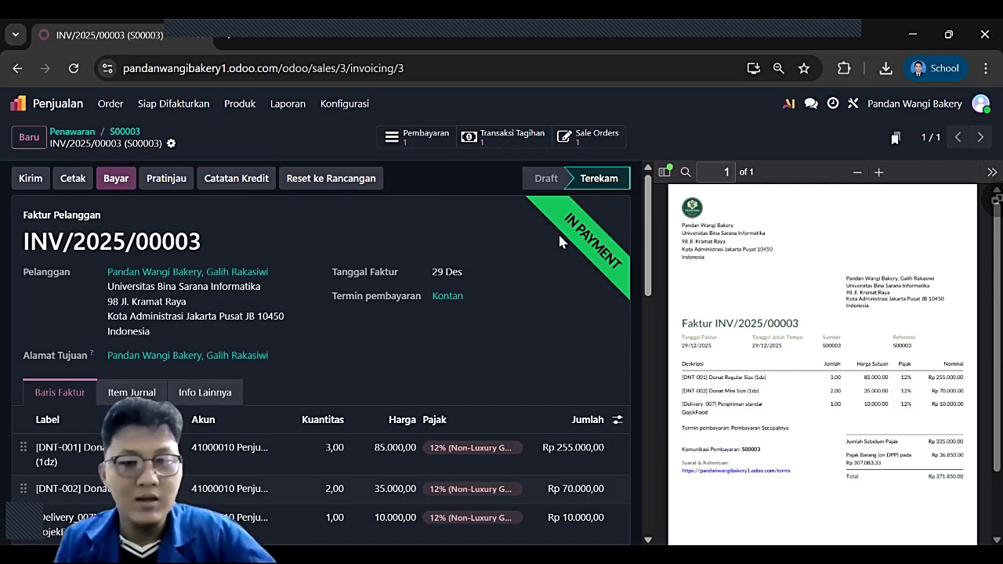
- Review the quotation list and the invoiced sales order's delivered quantities, totals and message log, and return to the list
click(85, 133)
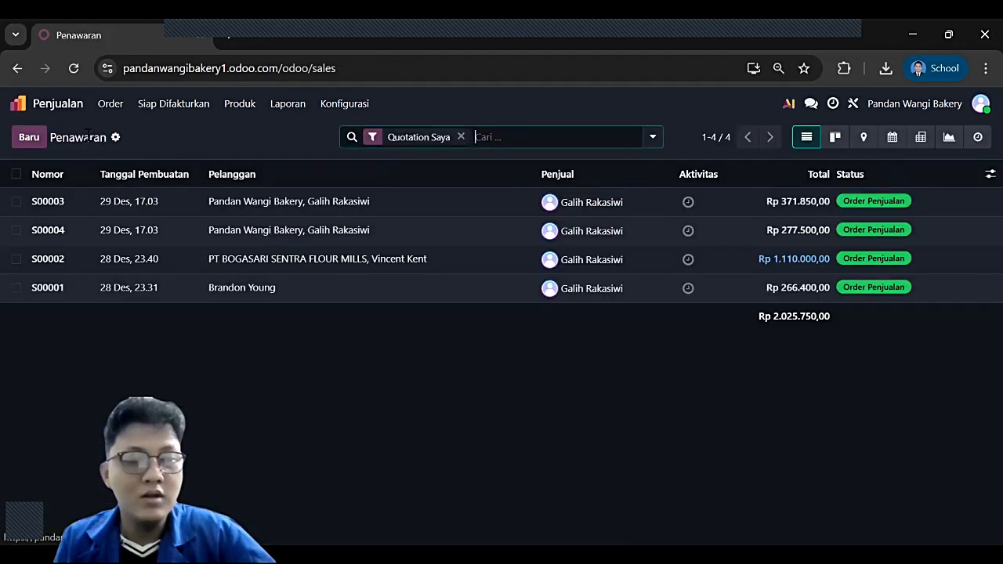
click(345, 235)
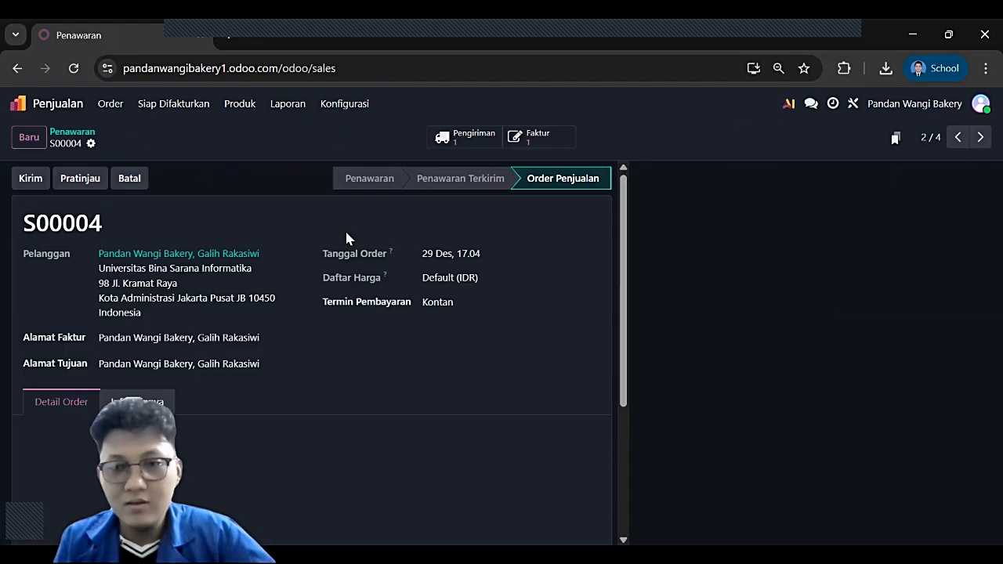
click(75, 133)
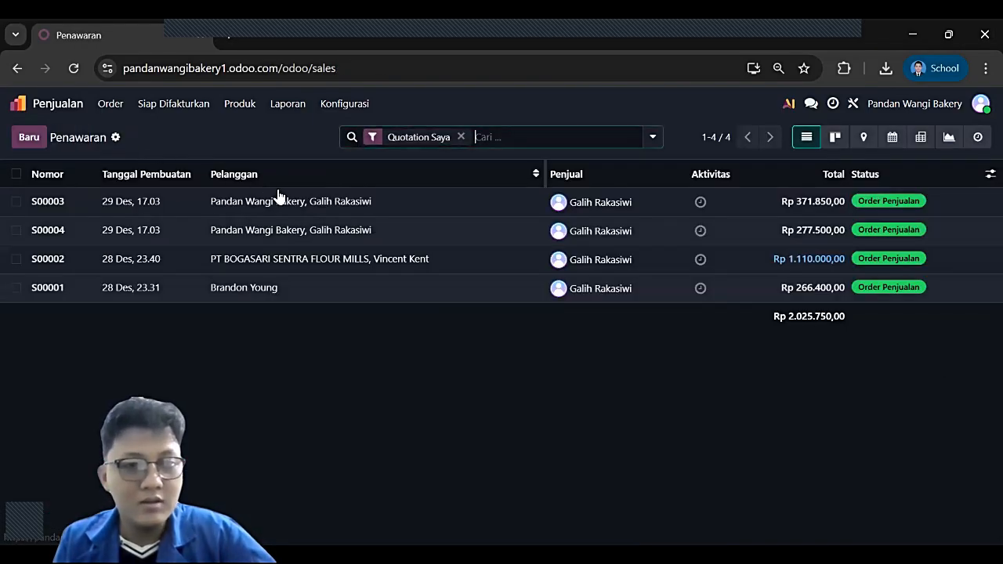
click(283, 199)
scroll(475, 293, down, 3)
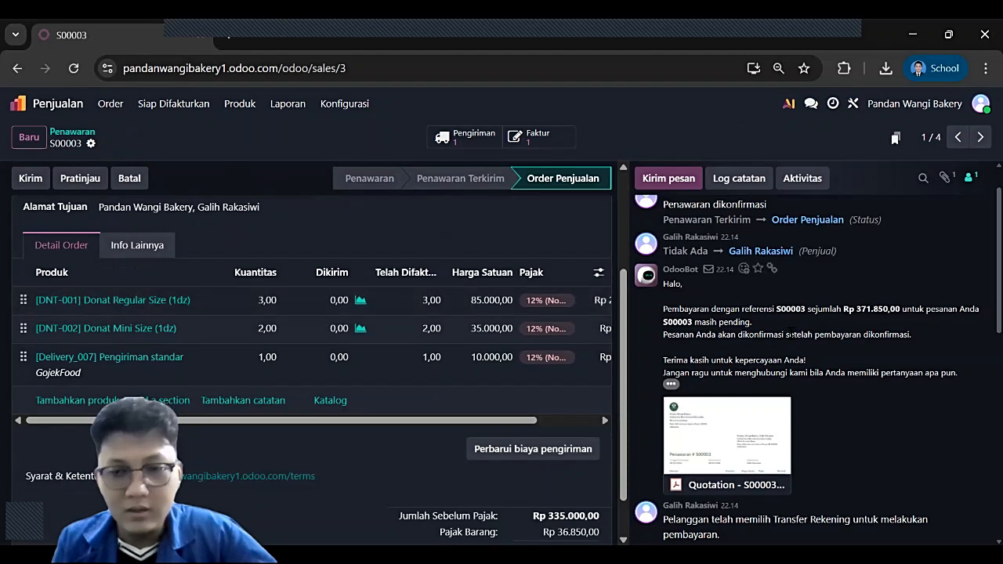
scroll(774, 357, down, 4)
scroll(771, 349, up, 6)
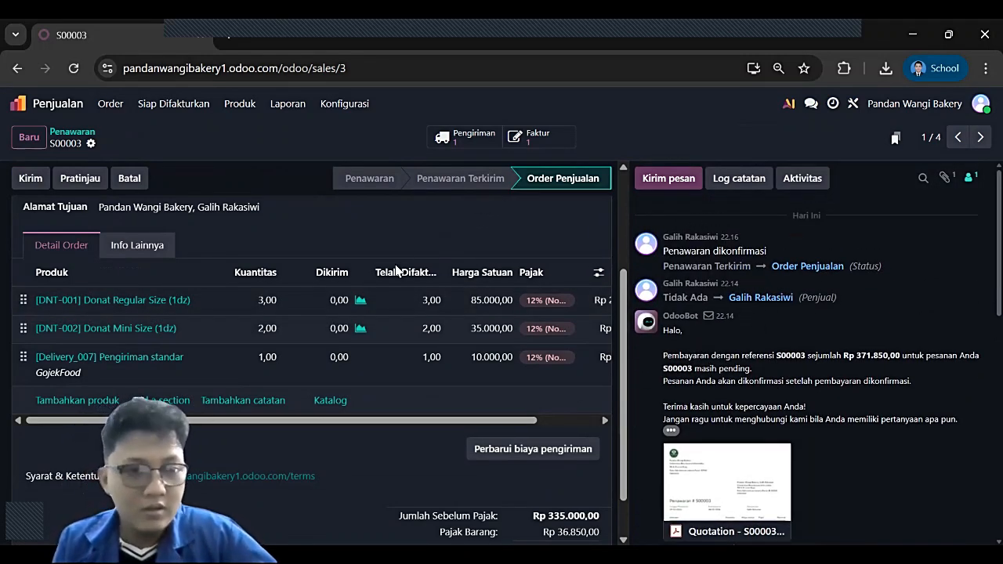
scroll(396, 270, down, 1)
scroll(149, 219, up, 5)
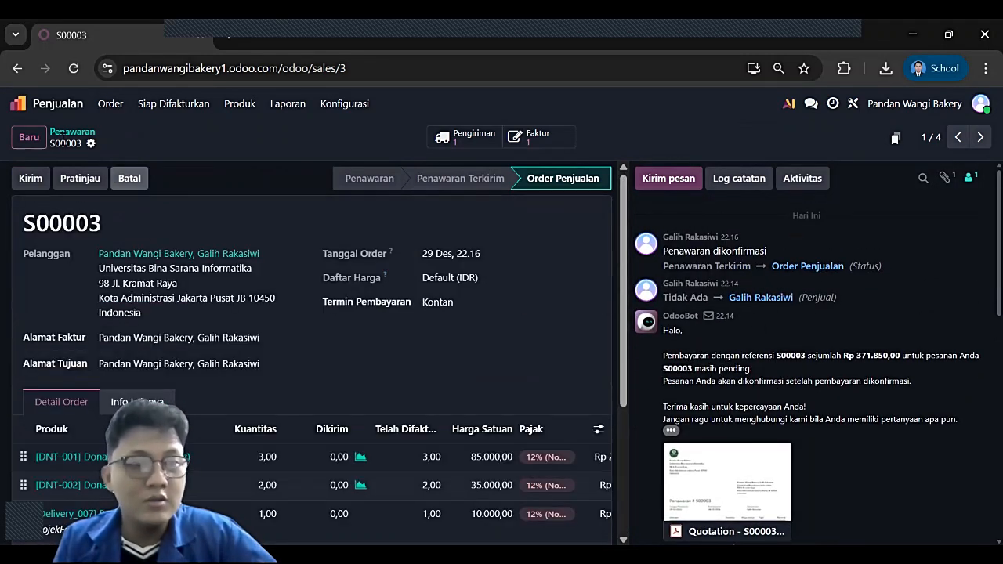
click(65, 134)
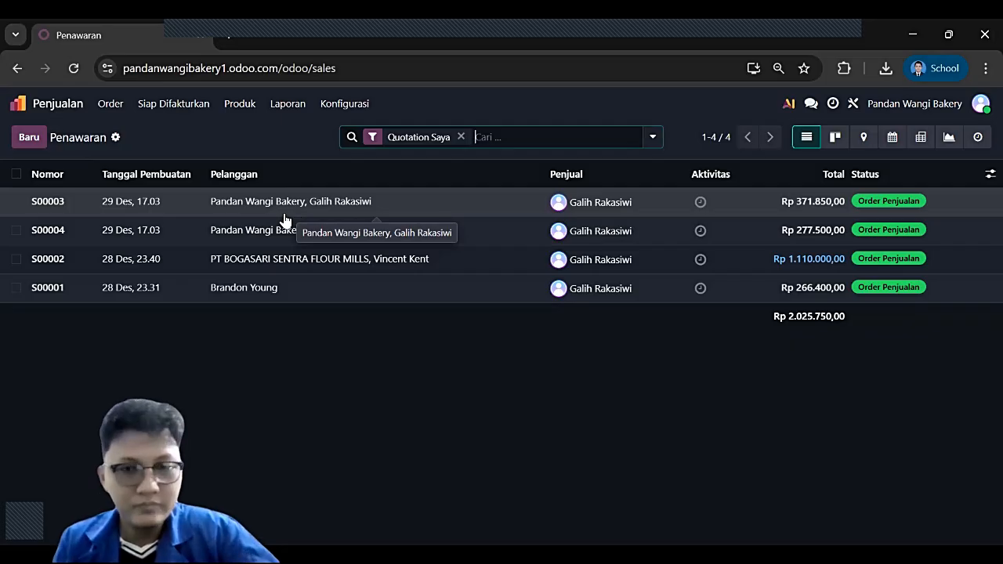
- Switch to Stok Persediaan and validate the delivery order that is ready to ship for the two donut products
click(37, 107)
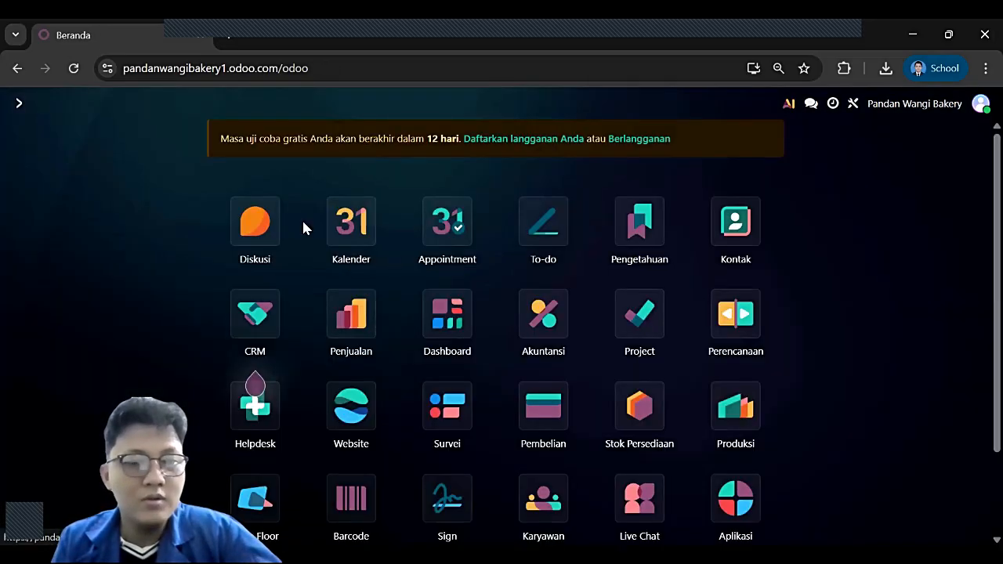
click(642, 413)
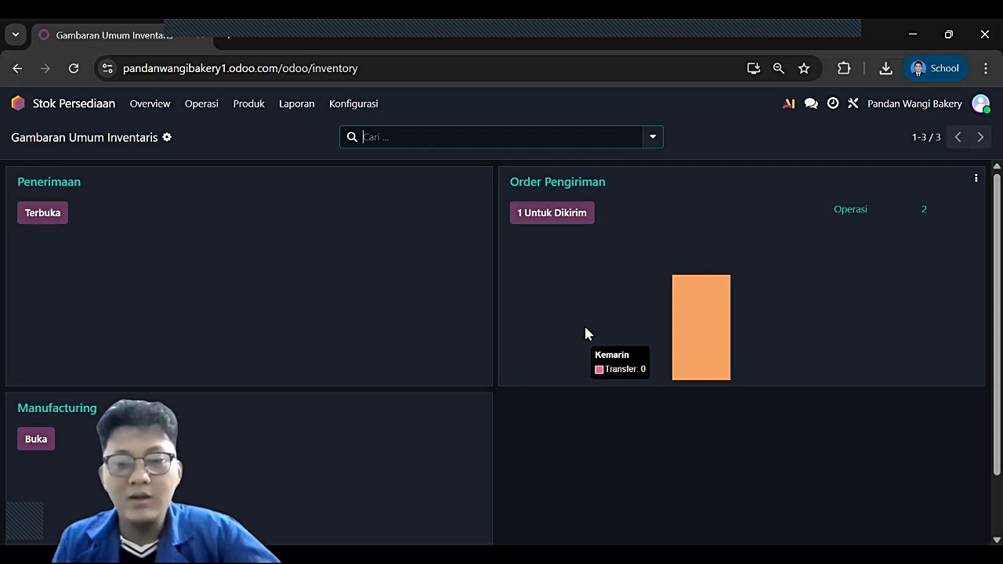
click(581, 213)
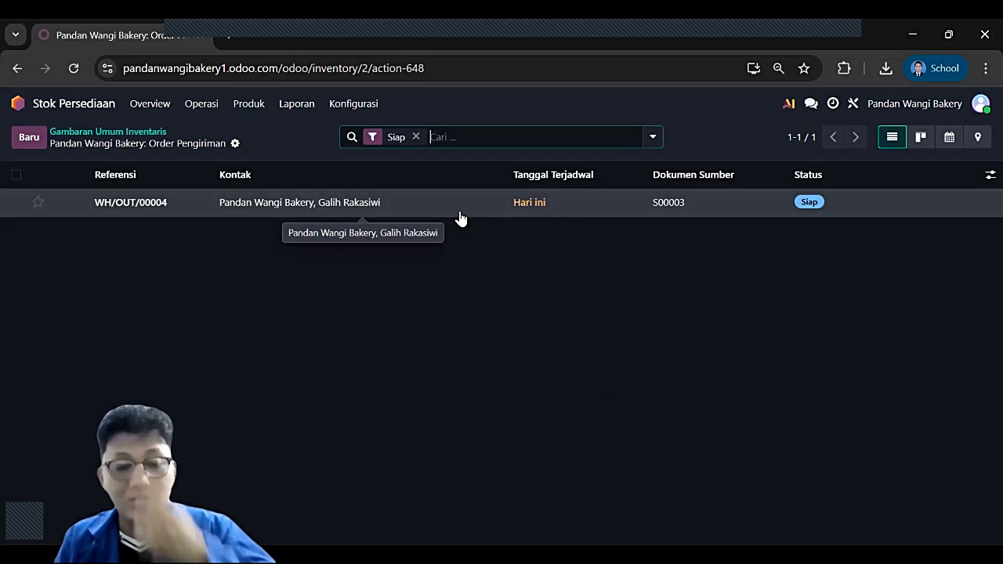
click(459, 208)
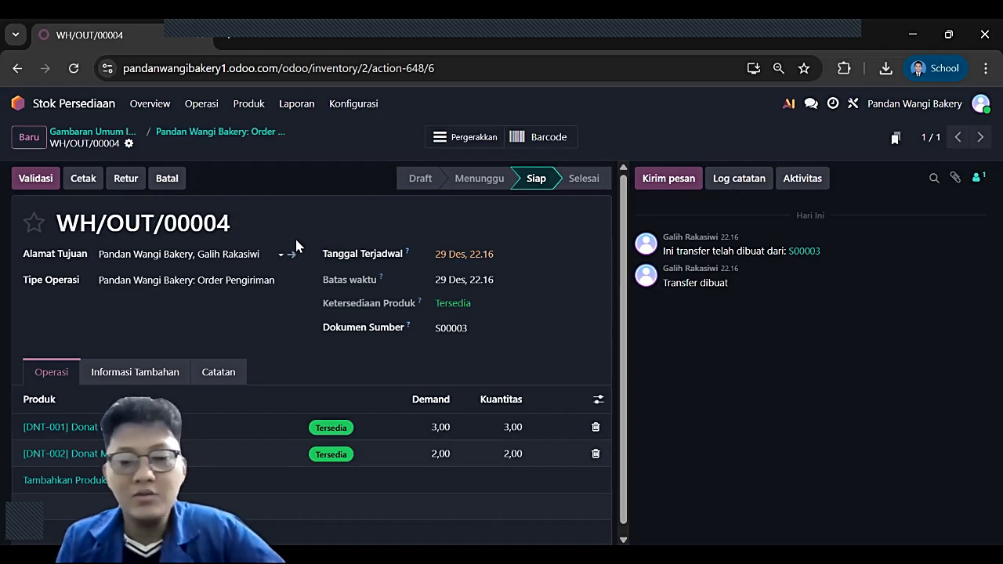
click(39, 181)
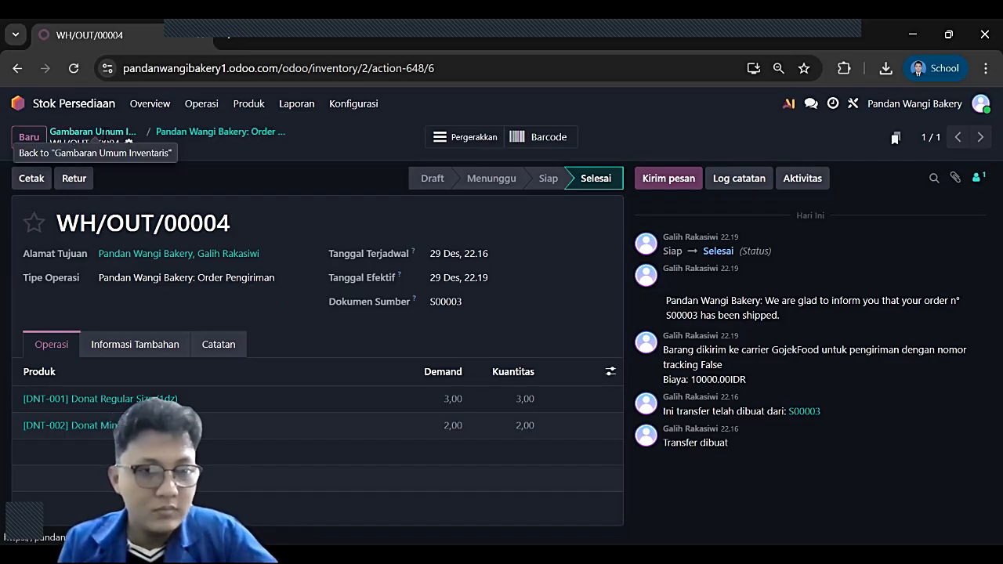
- Check the Penerimaan and Pengiriman transfer lists and review the details and log of the validated donut delivery
click(88, 132)
click(197, 108)
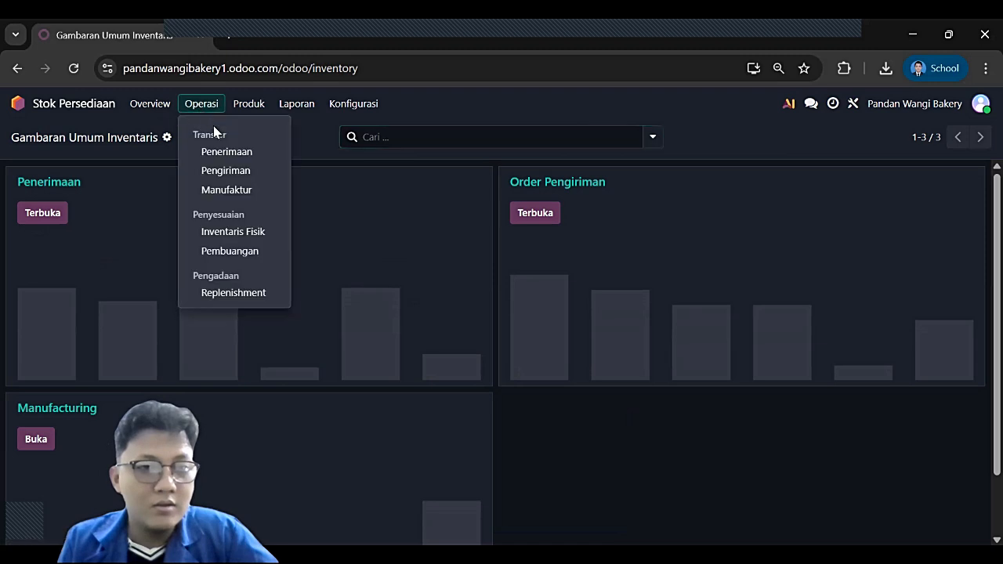
click(216, 155)
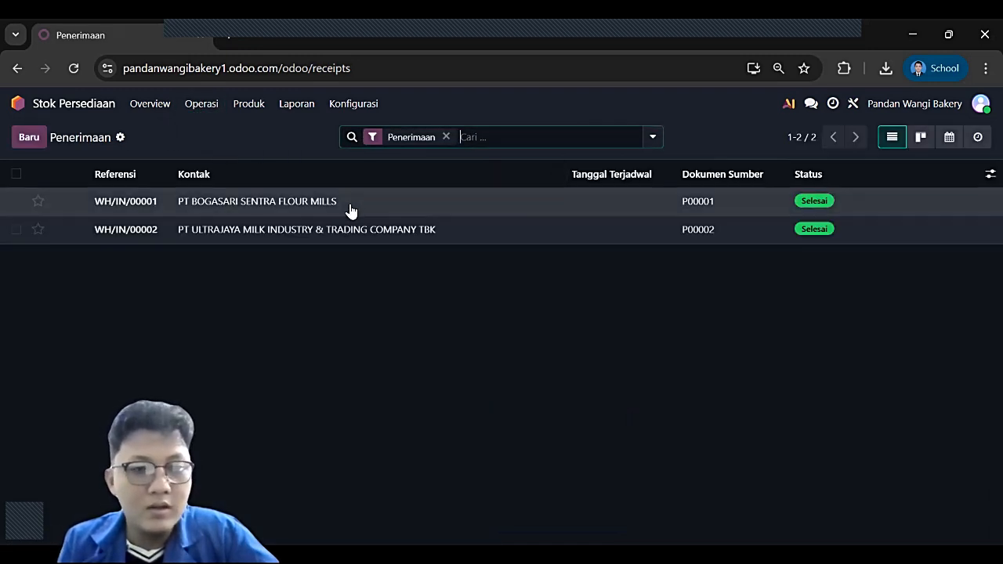
click(209, 108)
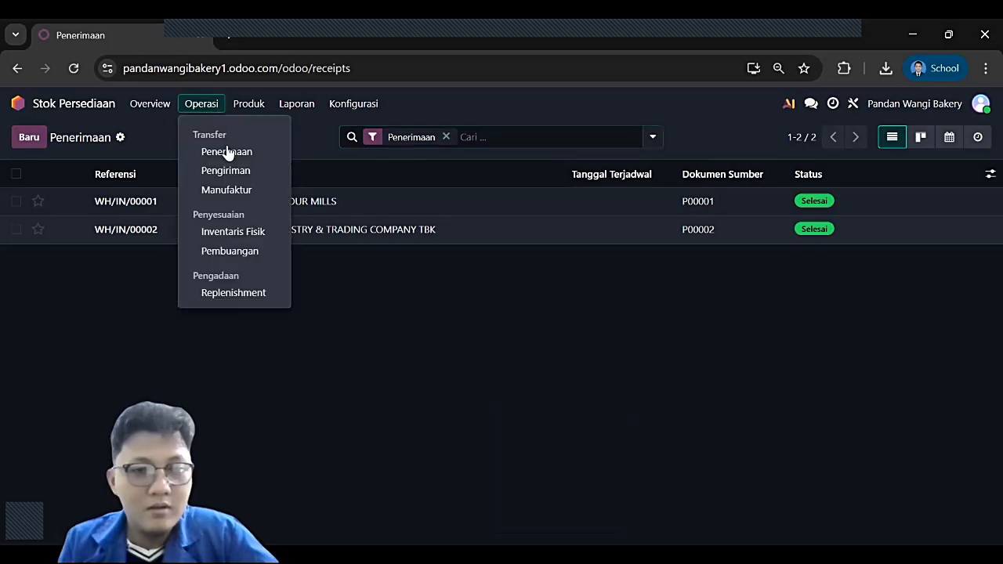
click(224, 171)
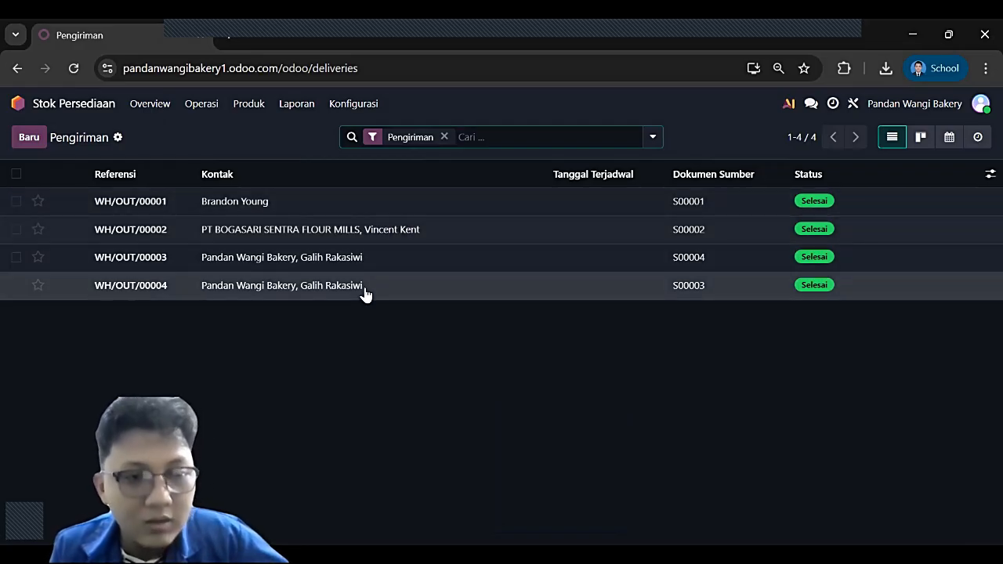
click(365, 291)
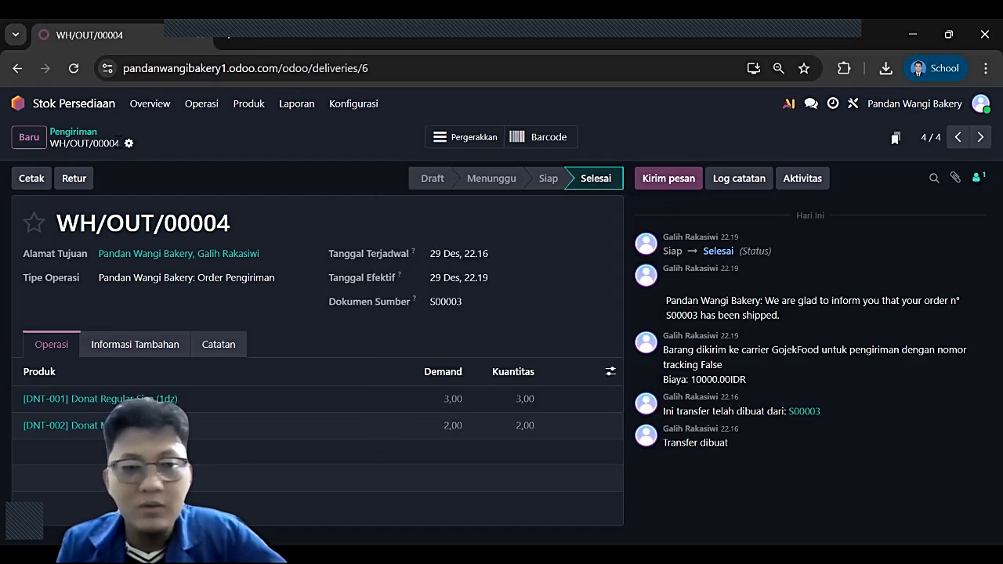
click(83, 131)
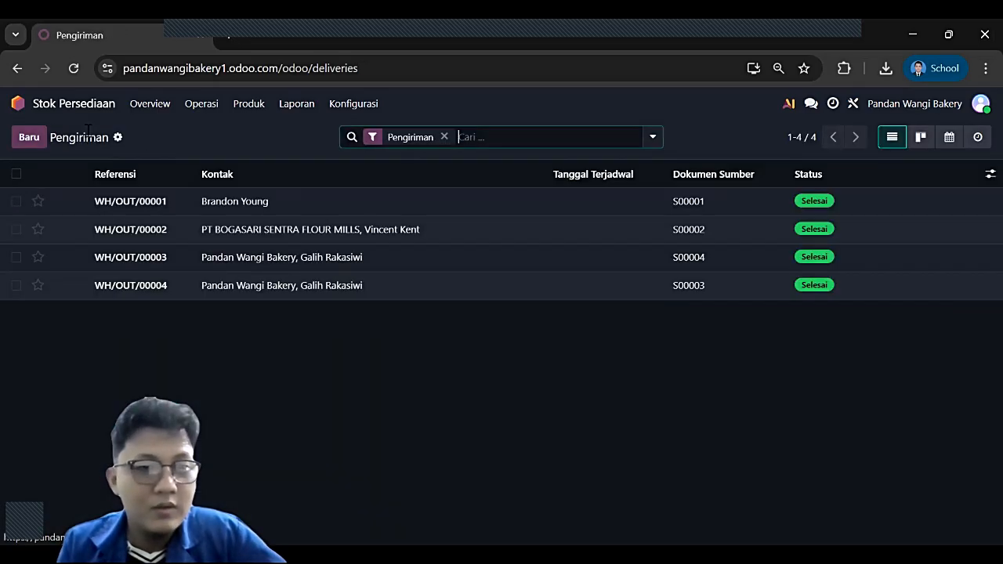
- Start a new product from the inventory product list and name it Cake Pandan Keju
click(250, 104)
click(253, 133)
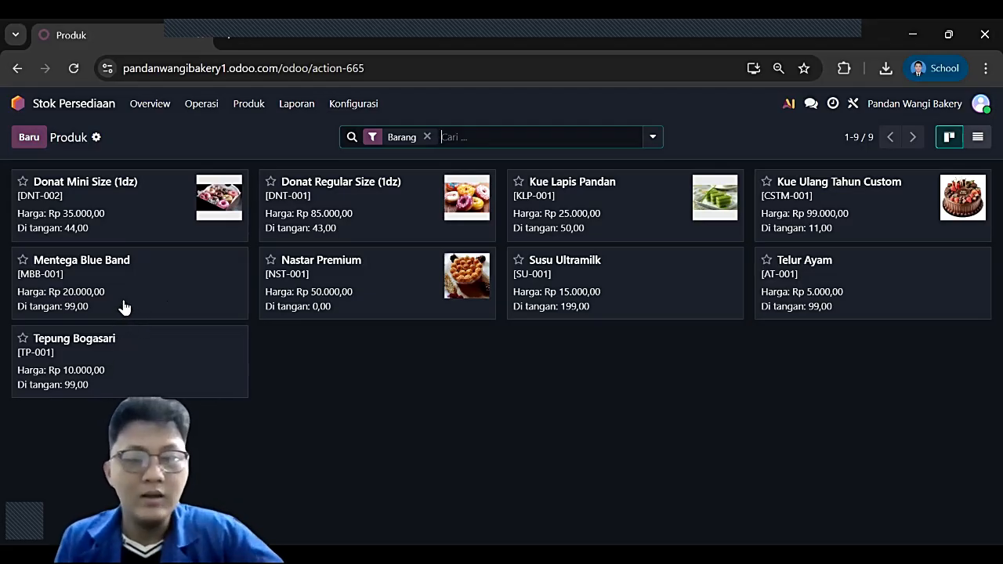
click(30, 146)
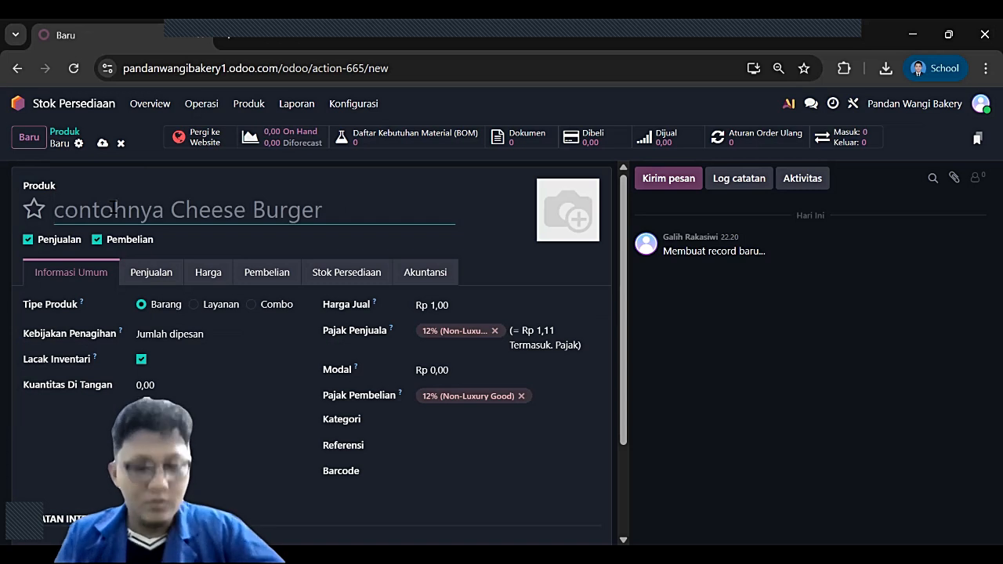
text(Ca)
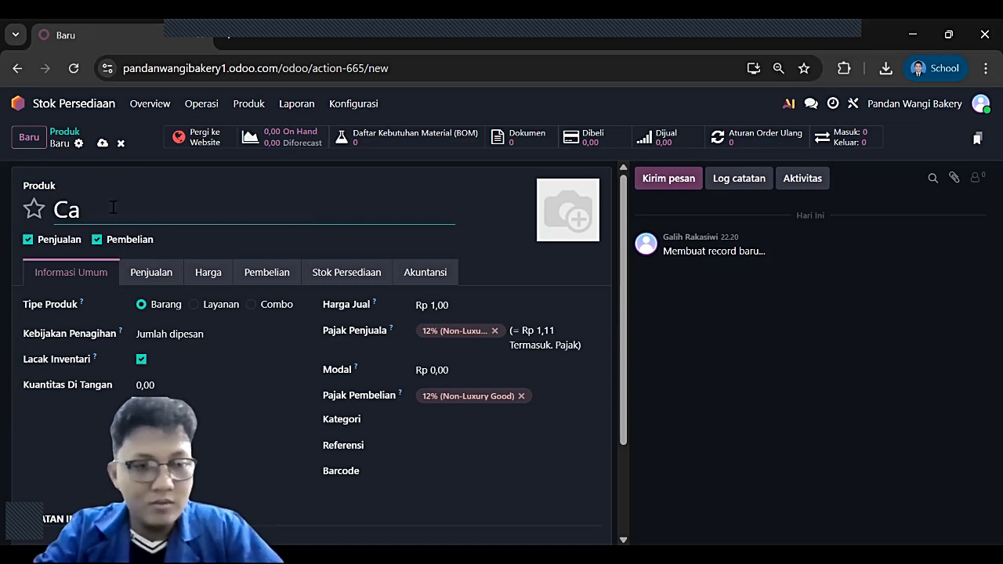
text(ke Pandan)
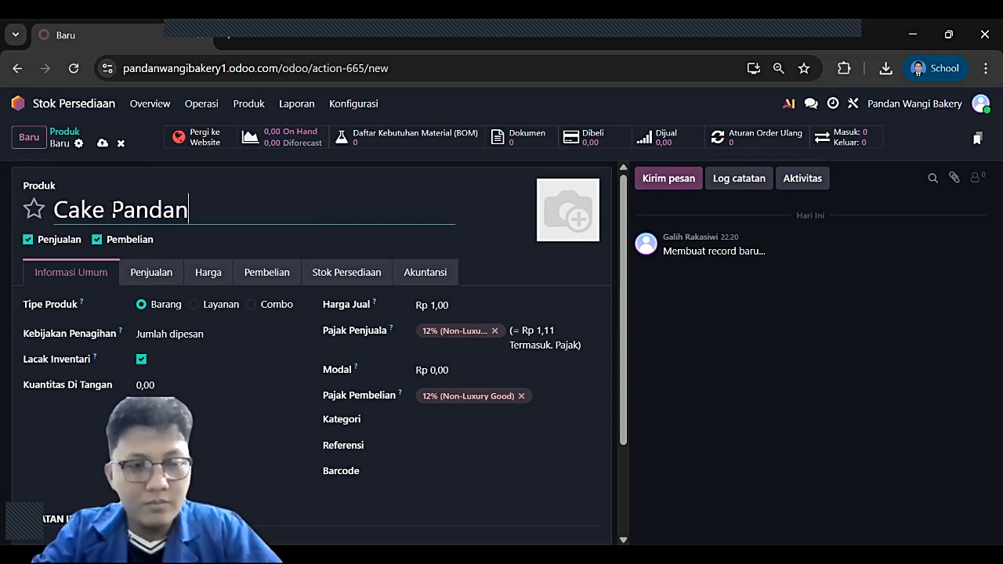
text( Keju)
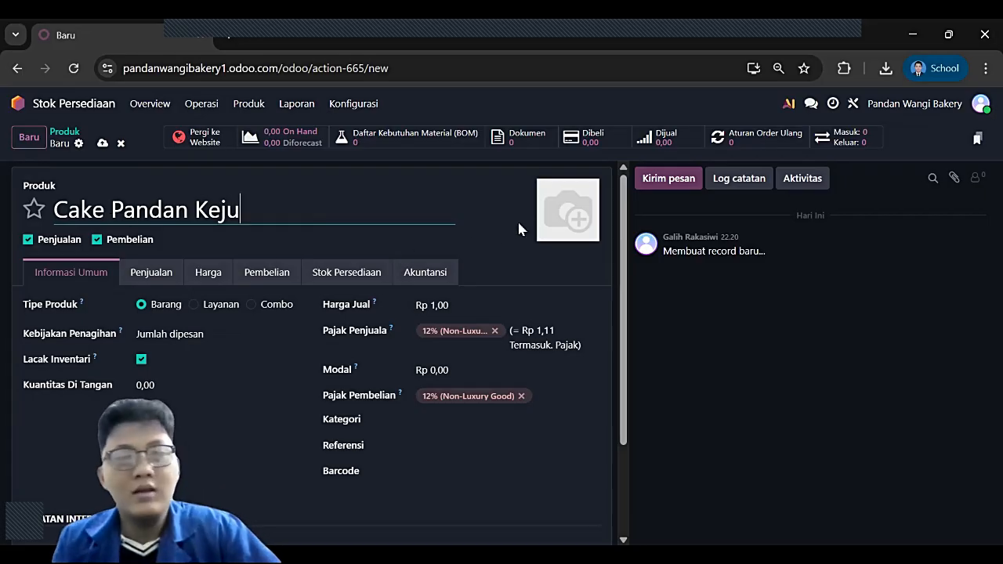
- Upload the pandan keju image from Downloads as the product picture
click(554, 230)
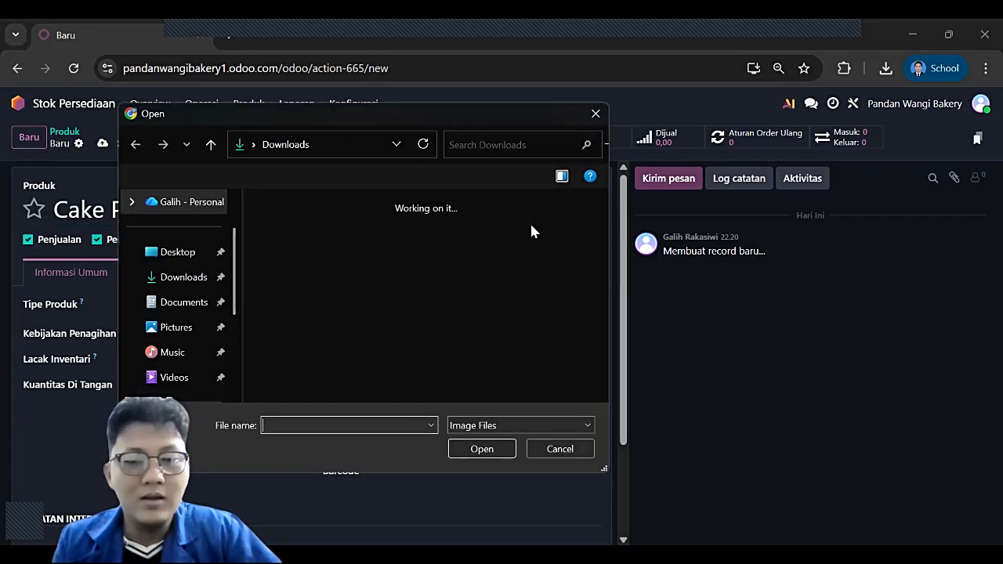
click(376, 228)
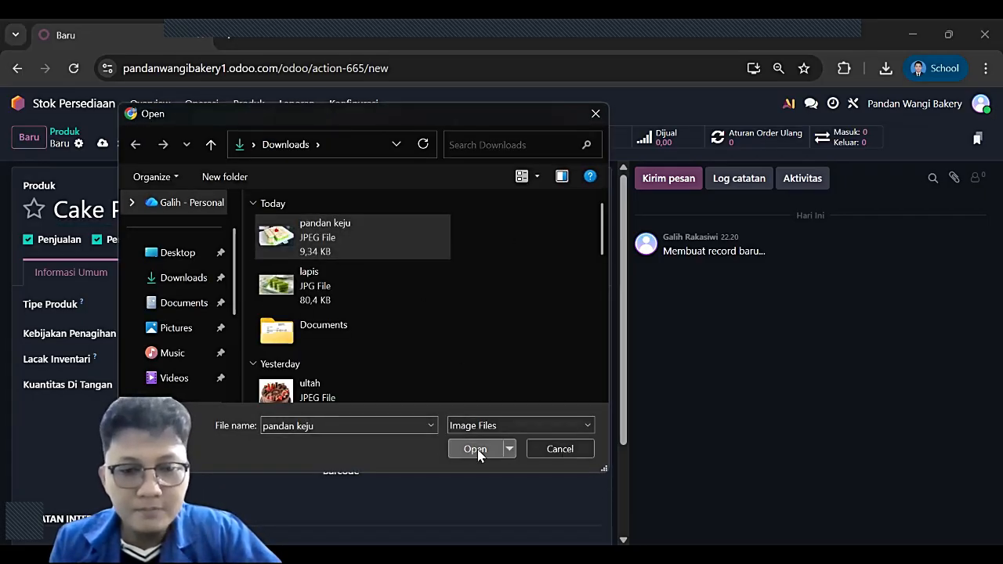
click(475, 449)
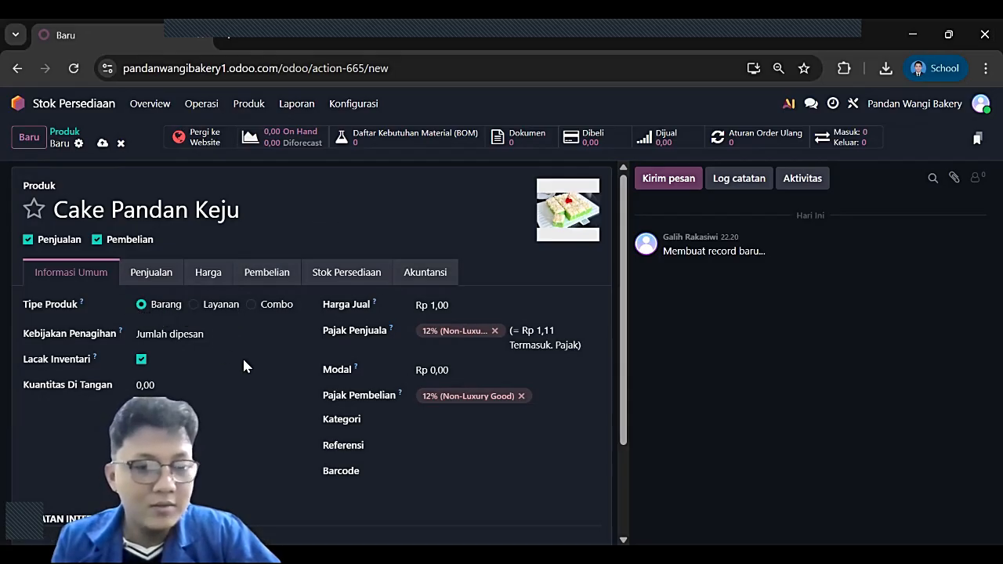
- Set the product's on-hand quantity to 50 with inventory tracking enabled, and its Modal cost to Rp 120.000
click(140, 362)
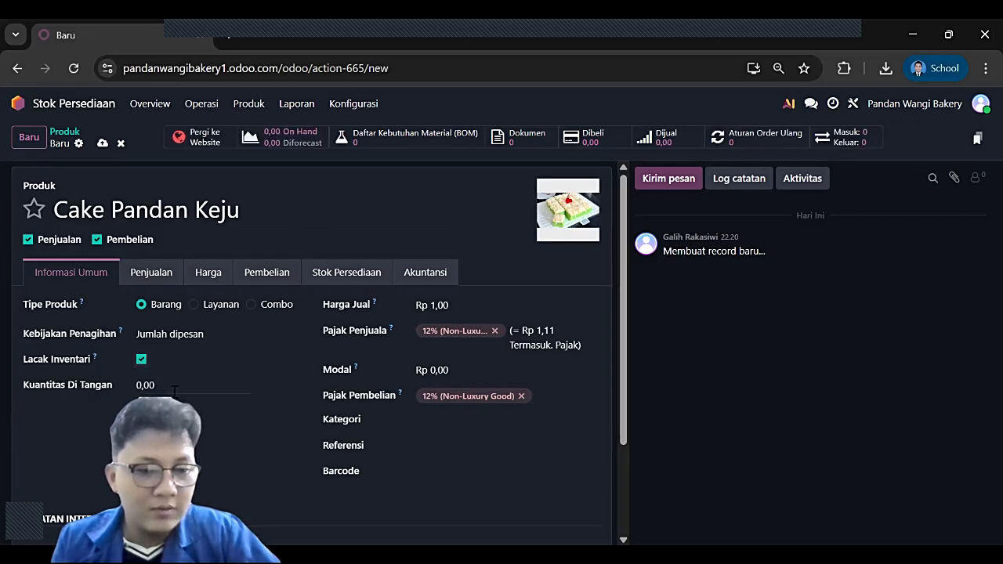
click(171, 387)
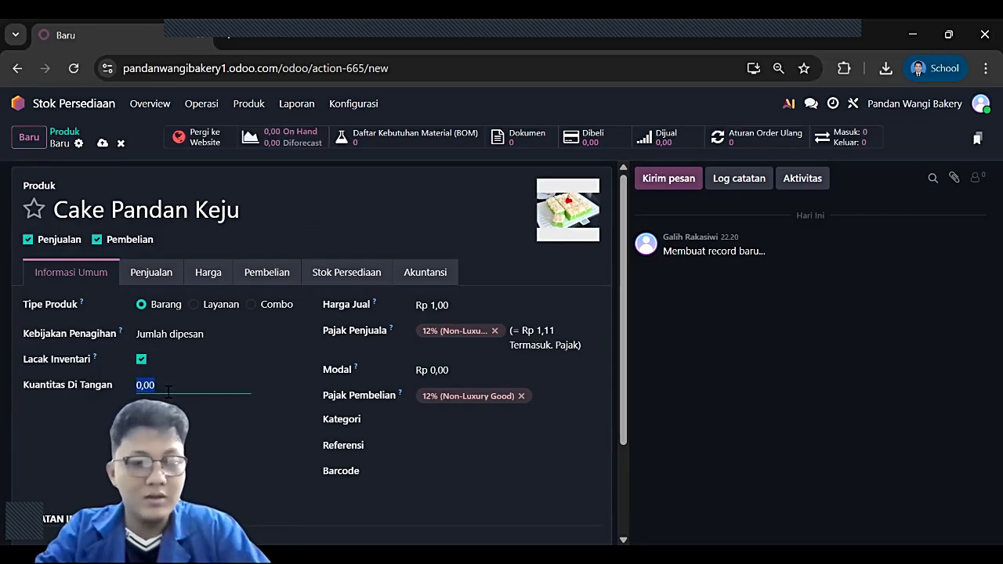
text(50)
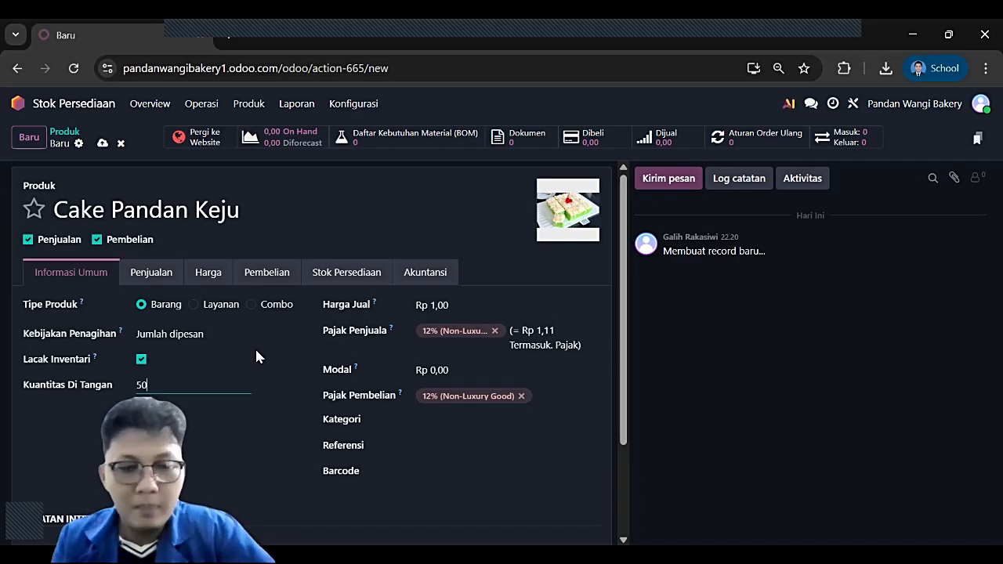
click(470, 370)
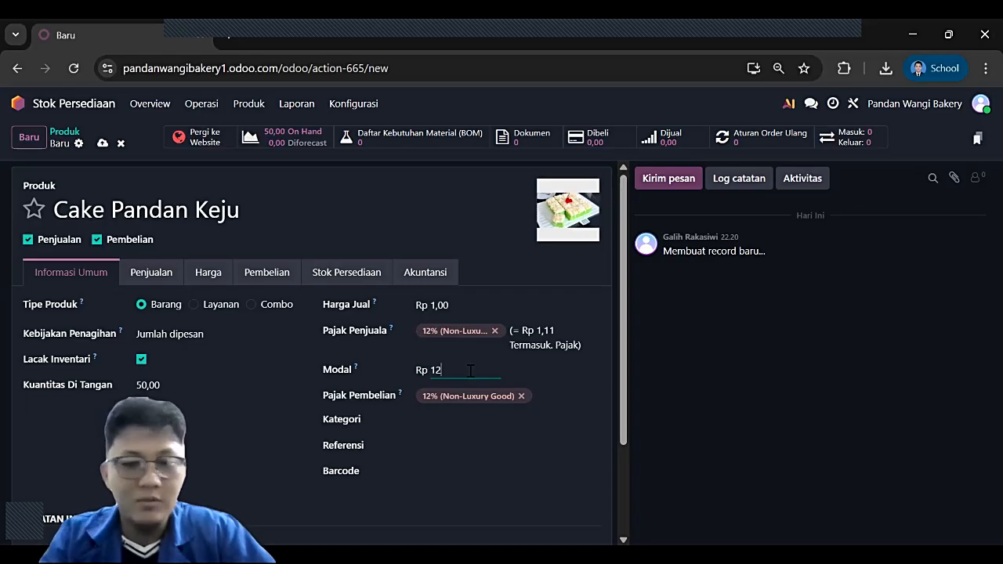
text(0000)
click(571, 434)
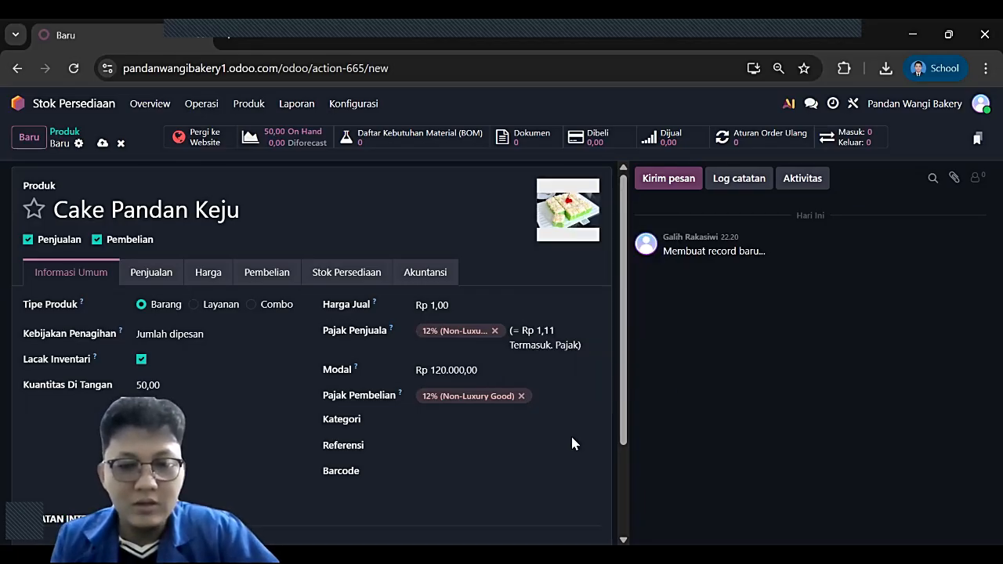
- Set the product's selling price (Harga Jual) to Rp 150.000 and its Kategori to Goods
click(452, 305)
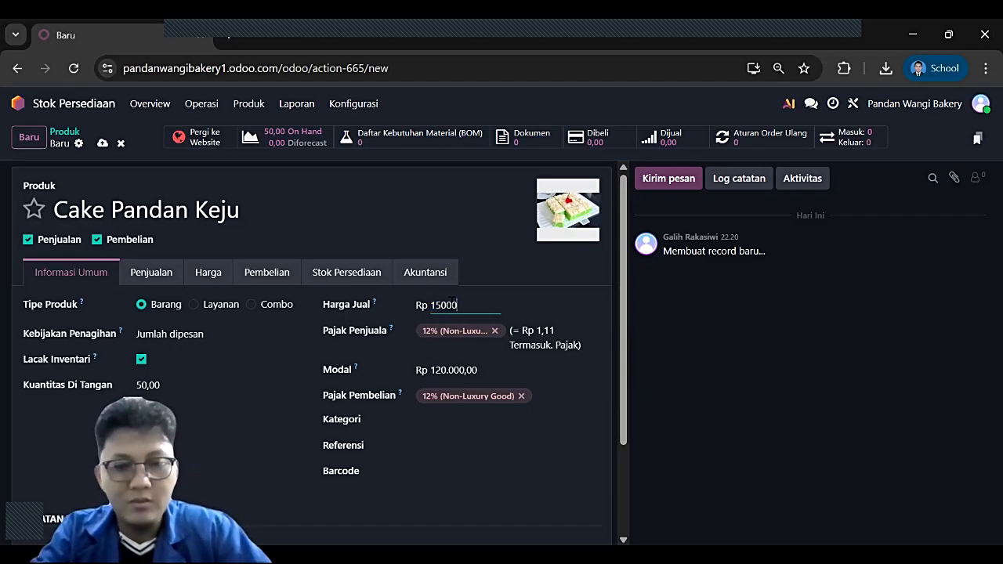
text(15000)
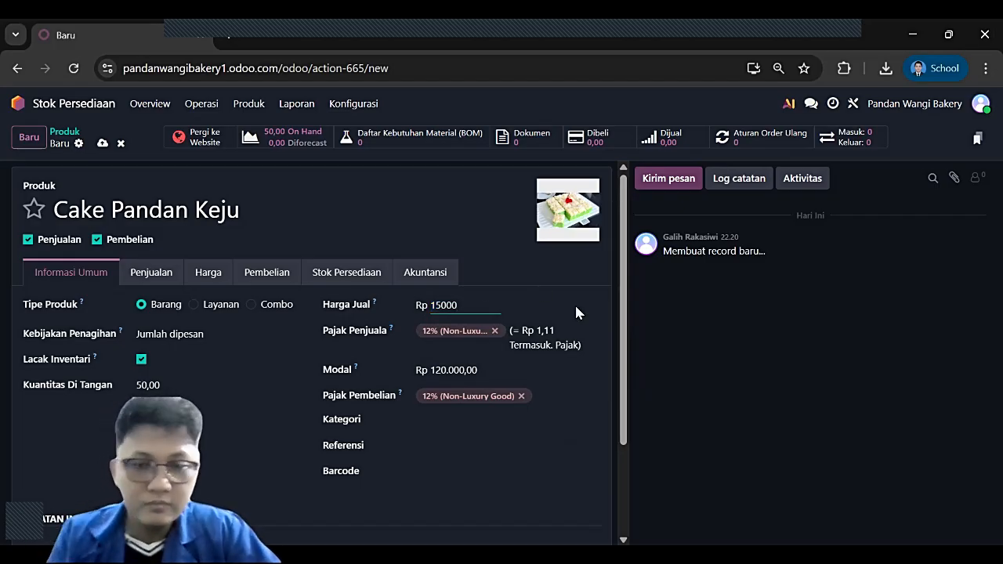
text(0)
click(533, 302)
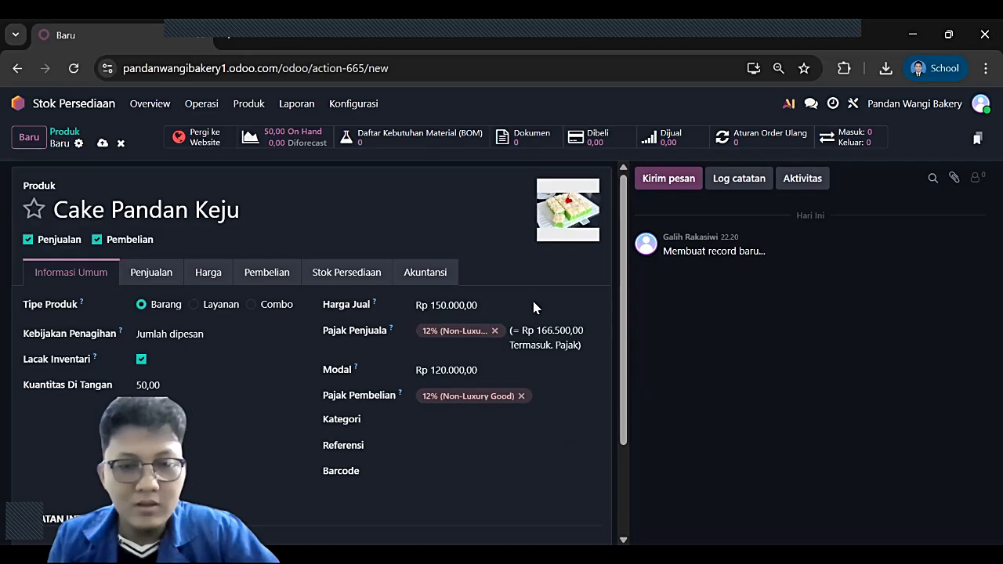
click(447, 418)
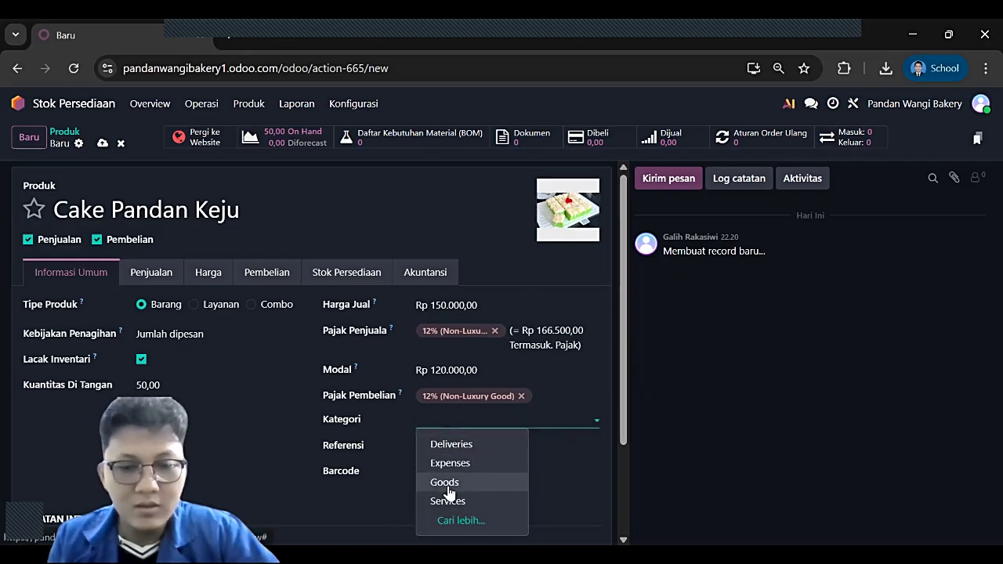
click(445, 482)
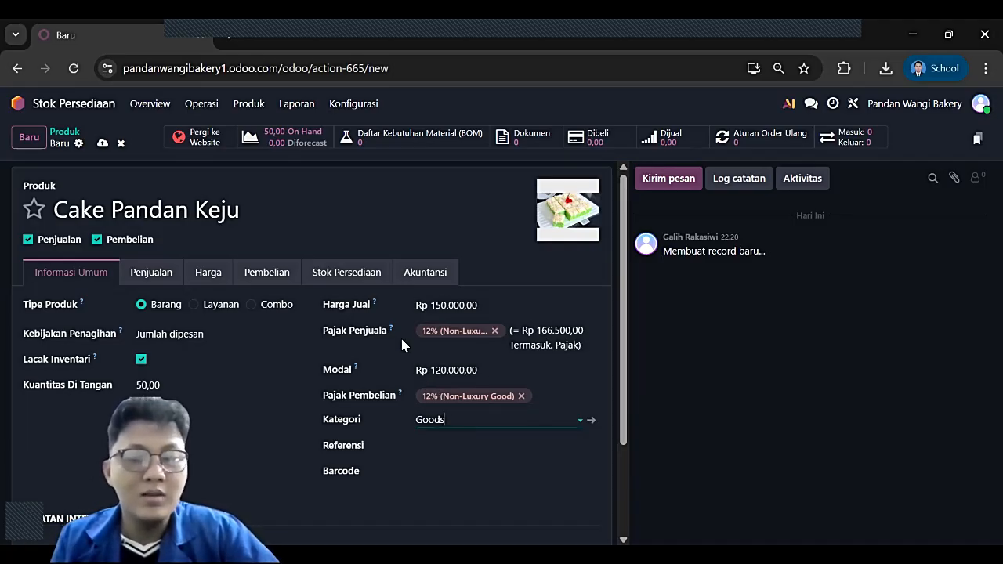
- Publish the product in the eCommerce shop and assign it the Kue Basah, Kue Spesial and Kue Ulang Tahun categories
click(165, 280)
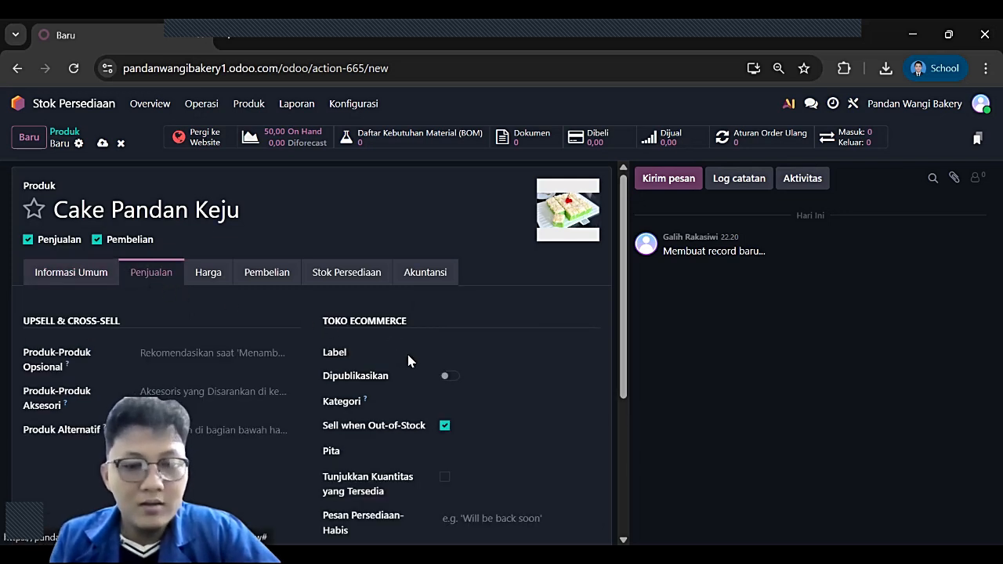
click(450, 377)
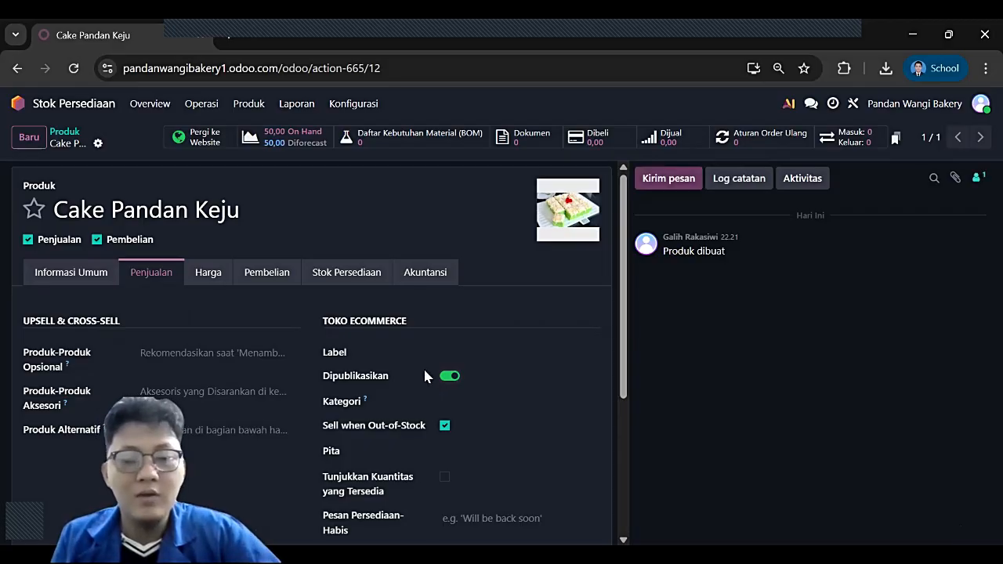
scroll(427, 372, down, 1)
click(463, 324)
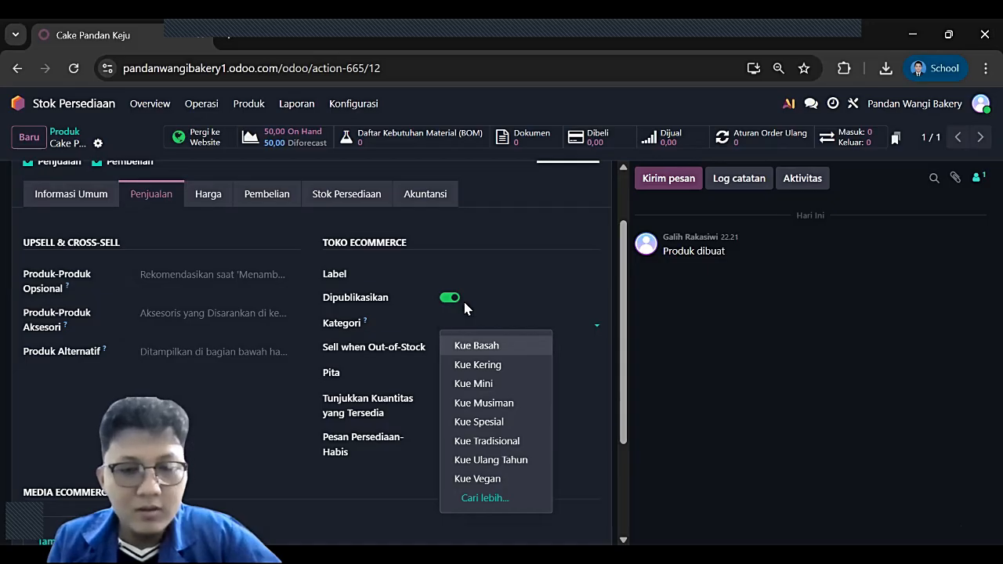
click(483, 345)
click(527, 328)
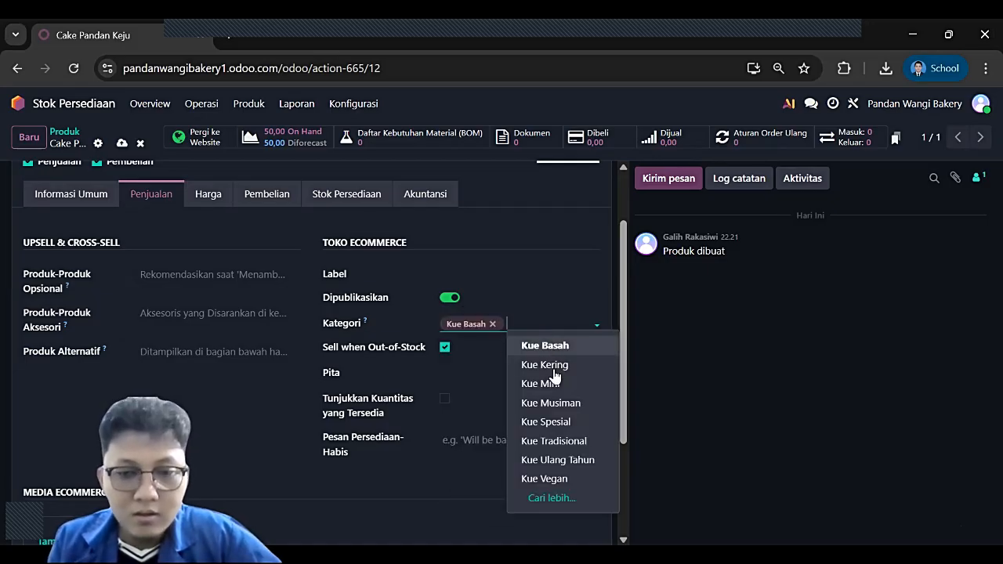
click(559, 424)
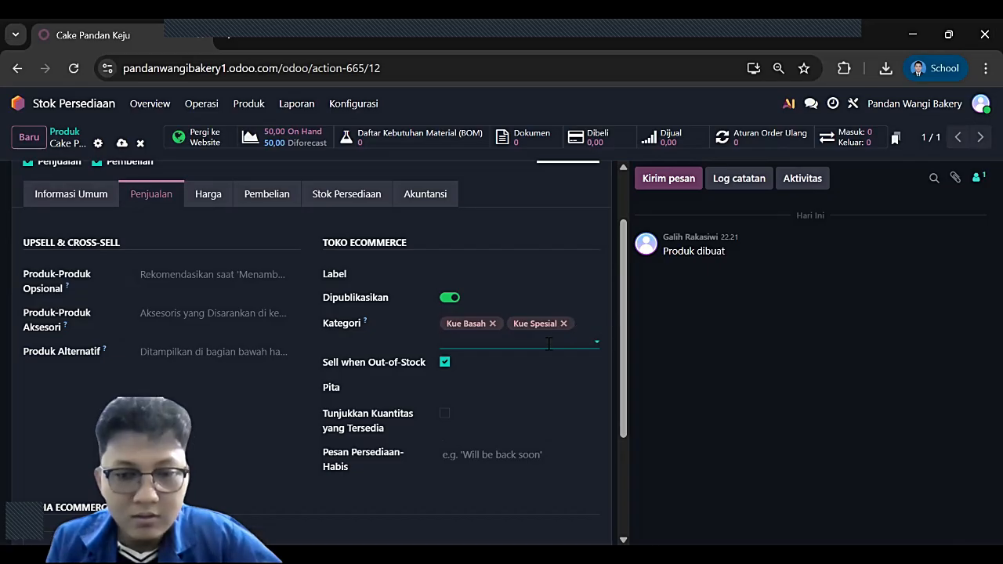
click(548, 341)
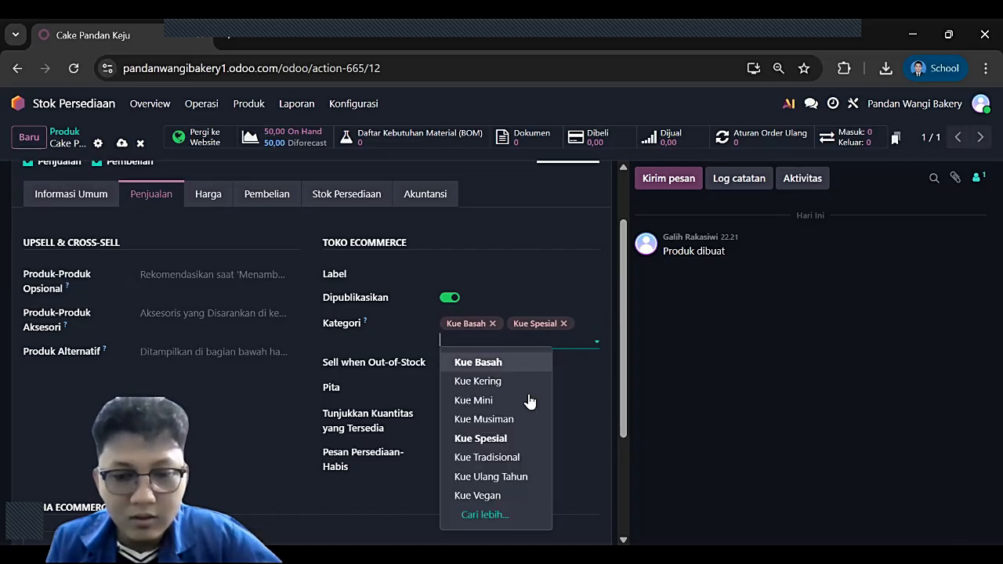
click(510, 477)
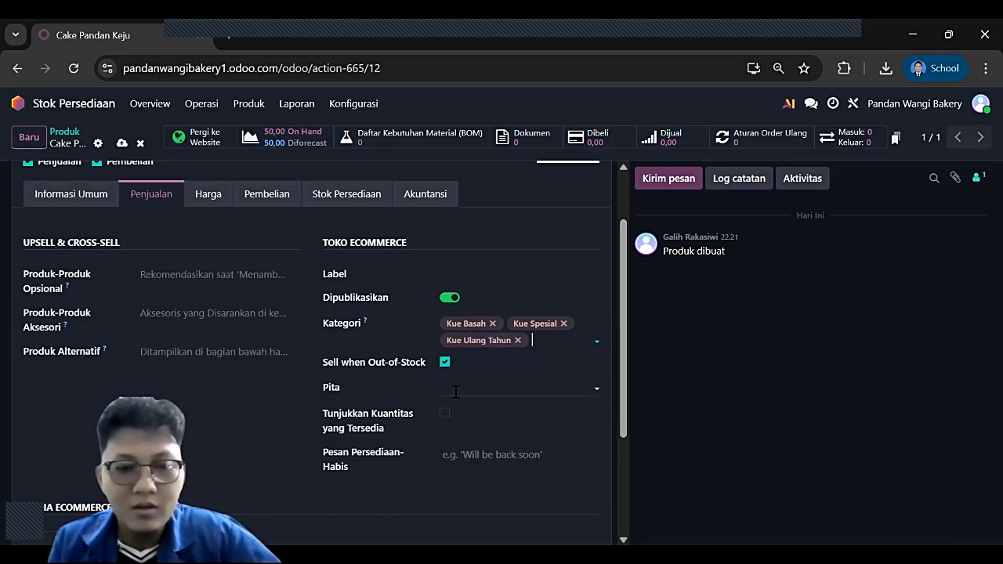
- Set the product's shop ribbon (Pita) to Terlaris !
click(457, 389)
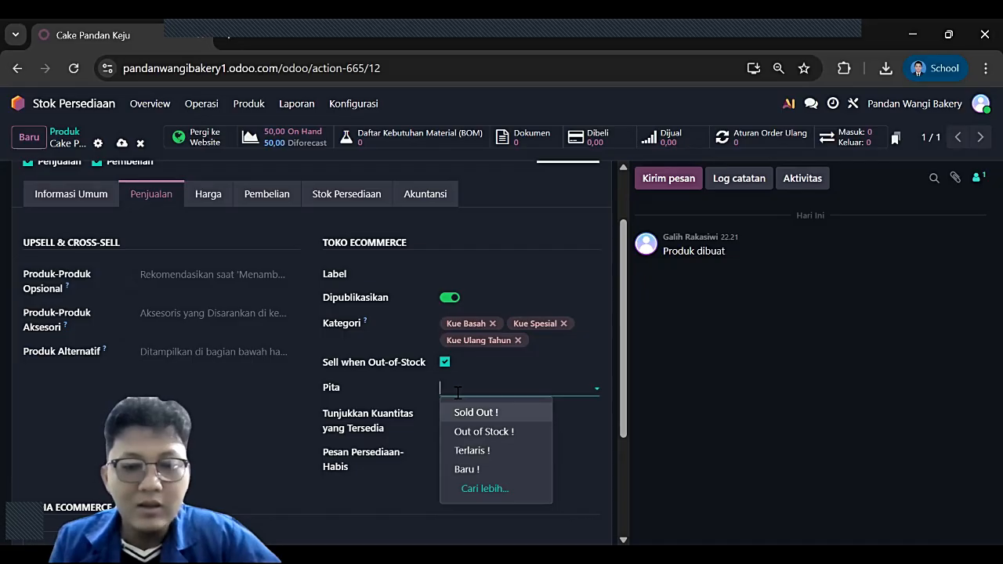
click(471, 451)
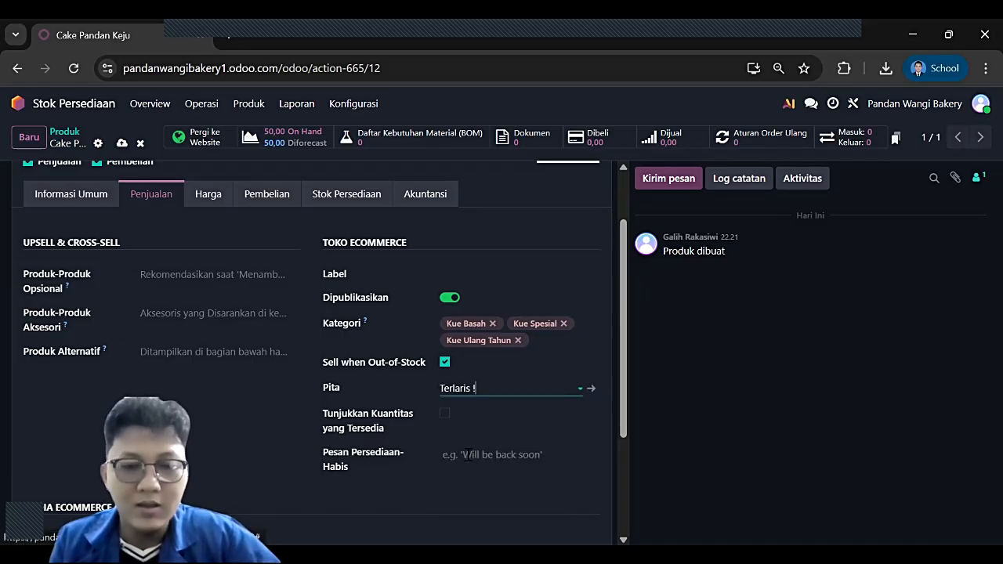
scroll(215, 309, up, 2)
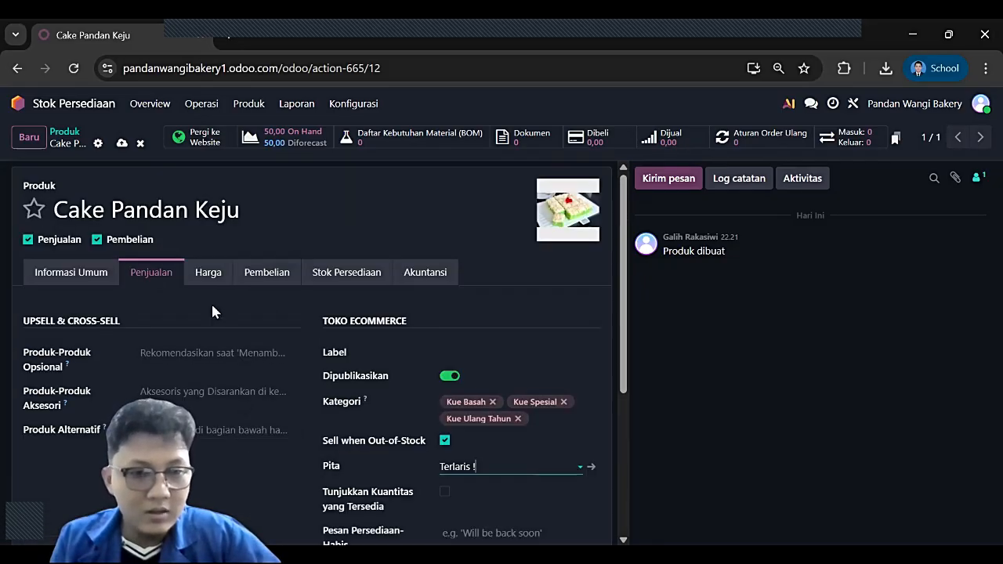
- Add and save a price rule for the product with a fixed price of 150.000 per unit and a minimum quantity of 1
click(207, 274)
click(86, 329)
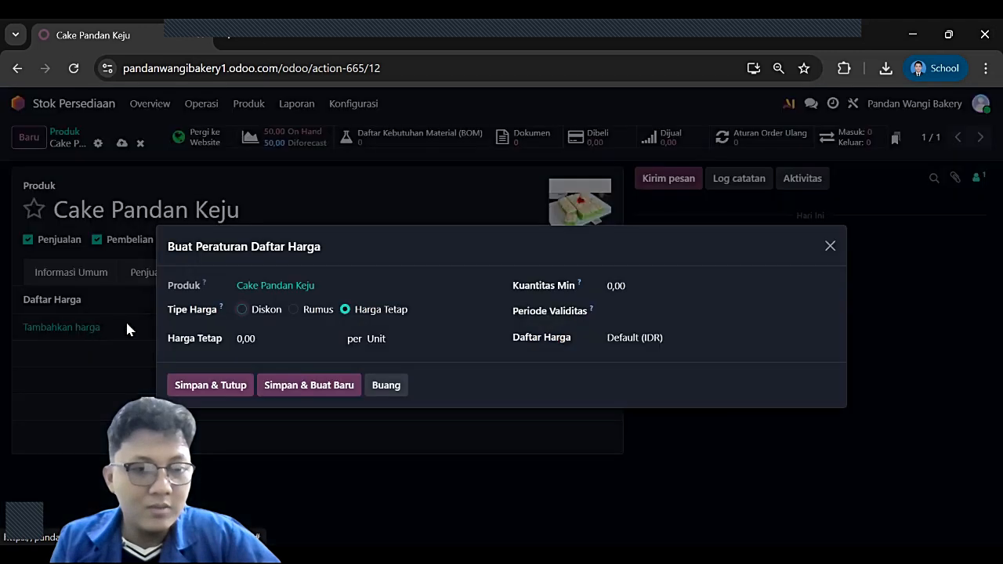
click(263, 339)
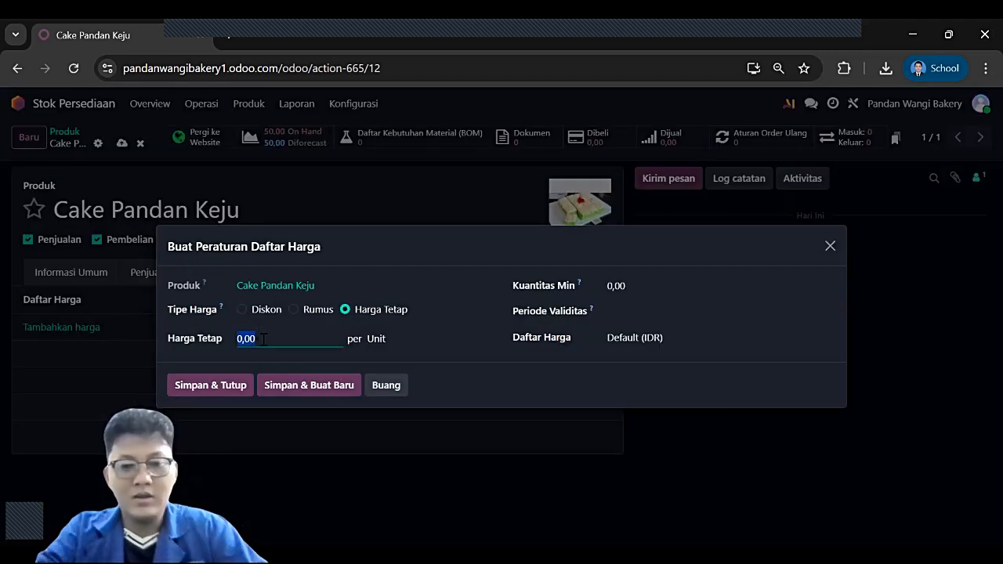
text(150000)
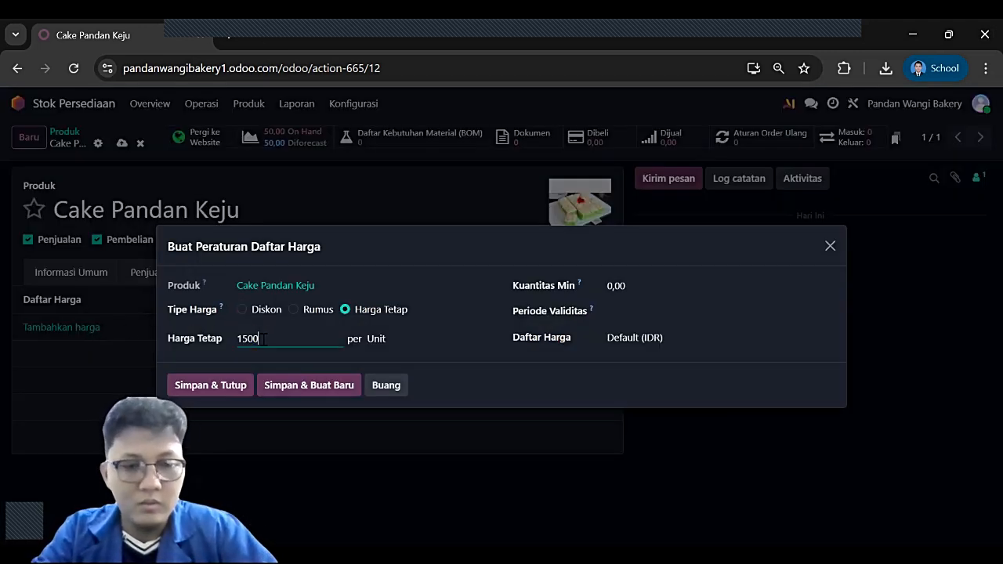
click(436, 374)
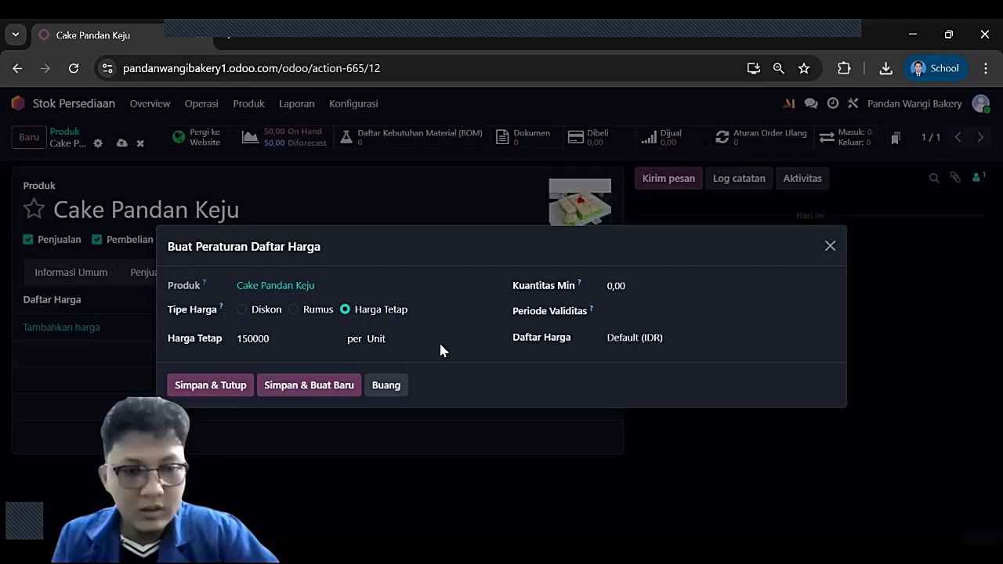
click(626, 286)
text(1)
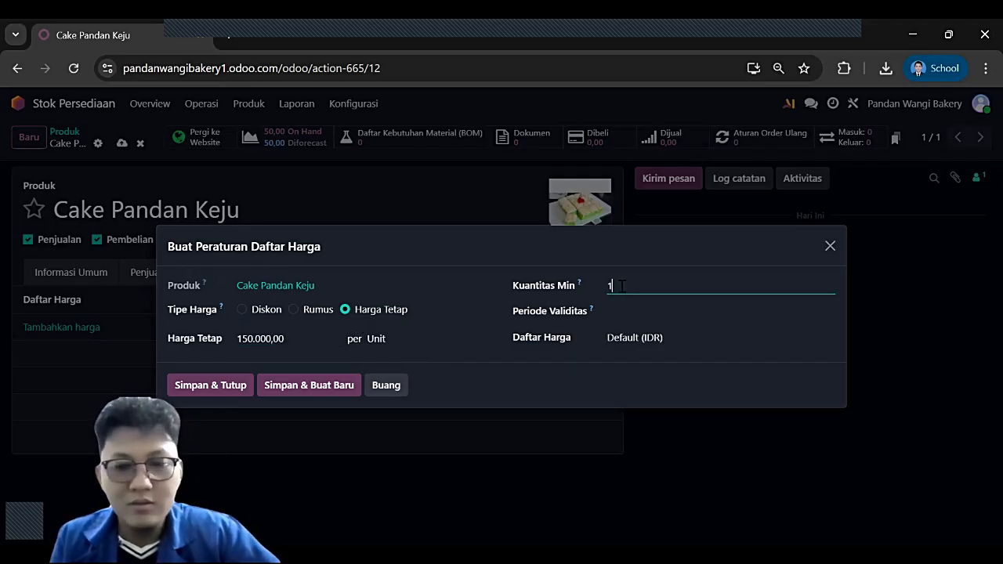
click(556, 359)
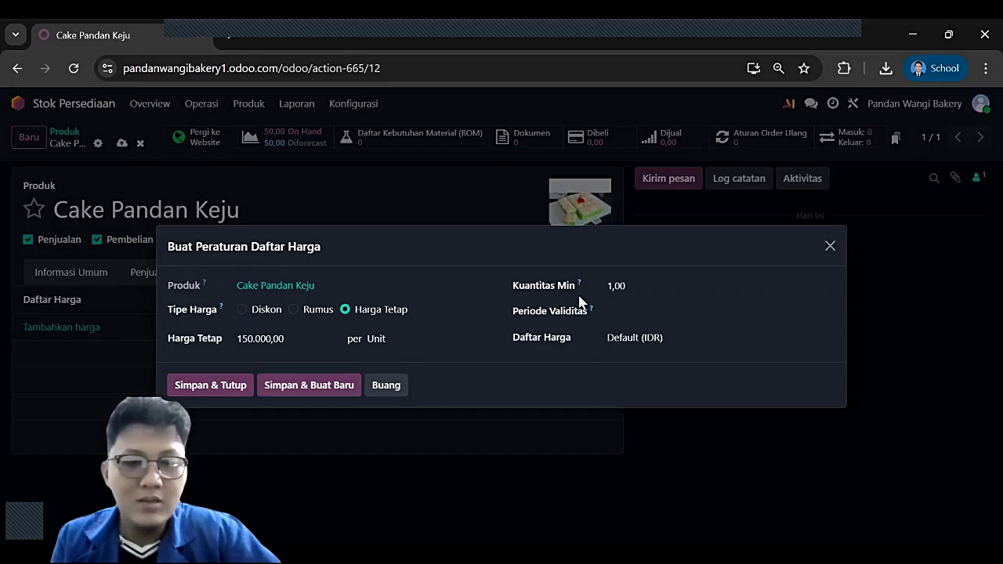
click(617, 289)
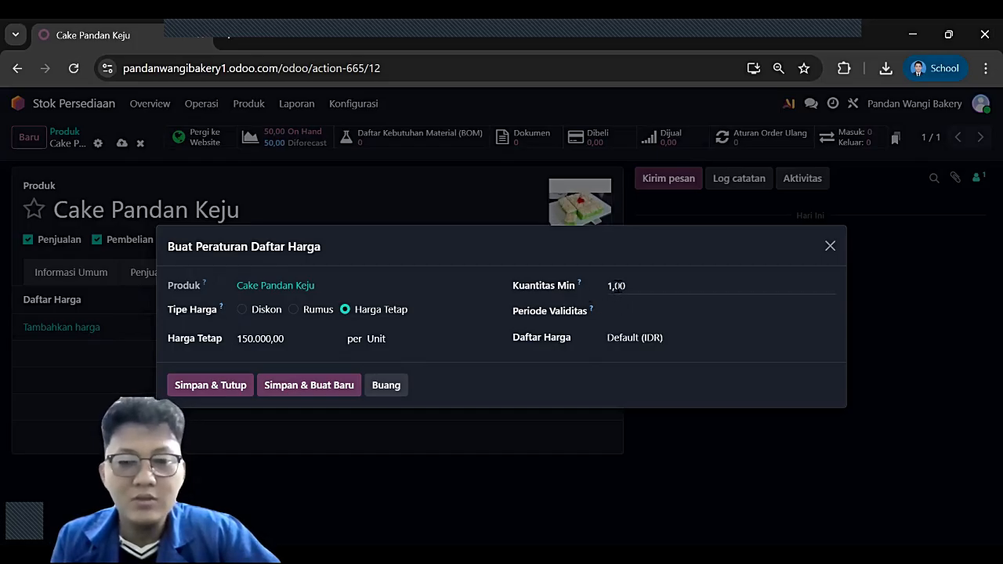
click(355, 335)
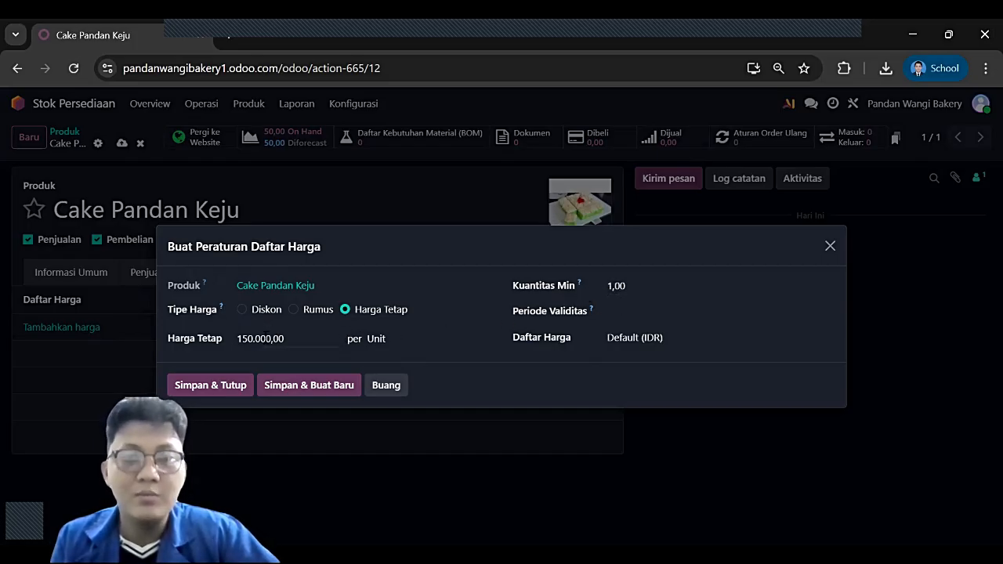
click(210, 385)
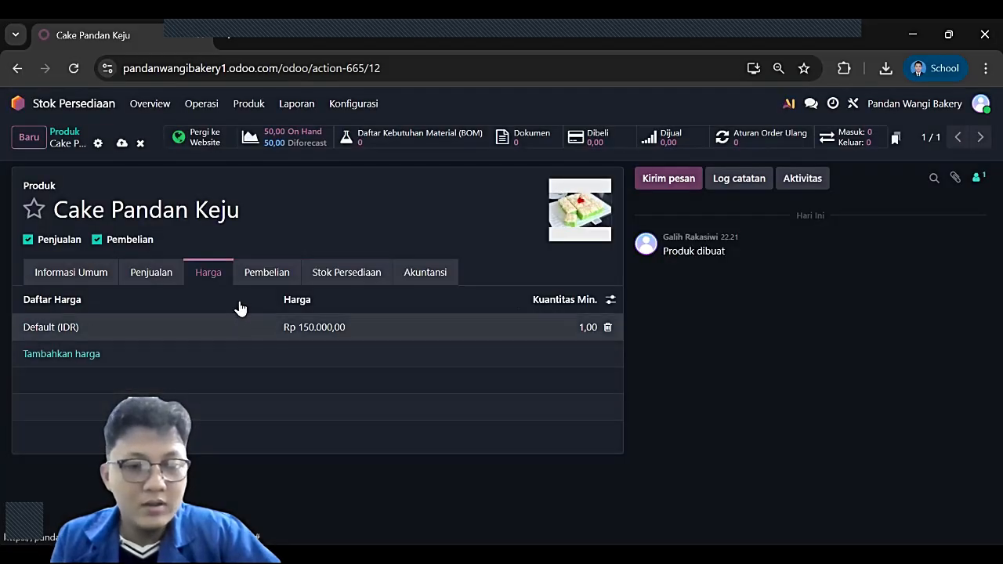
- Review the product's purchase, inventory, accounting, general, sales and price settings
click(279, 279)
click(336, 280)
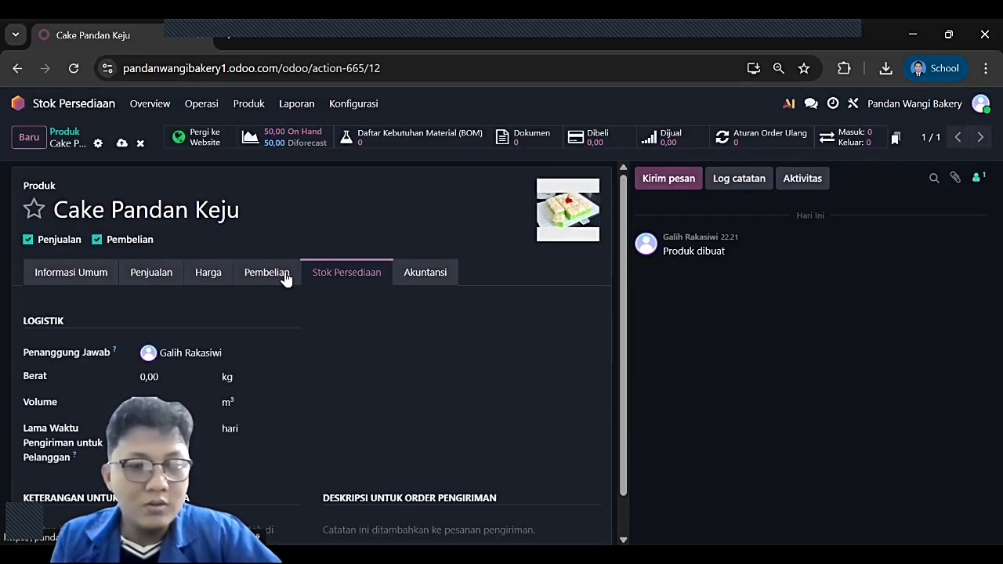
click(287, 277)
click(352, 281)
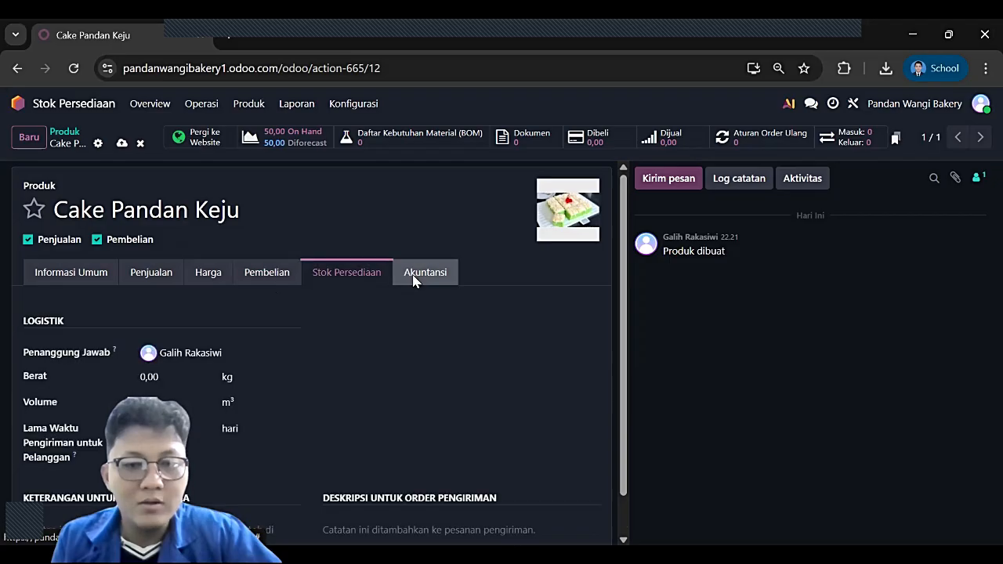
click(423, 274)
click(101, 267)
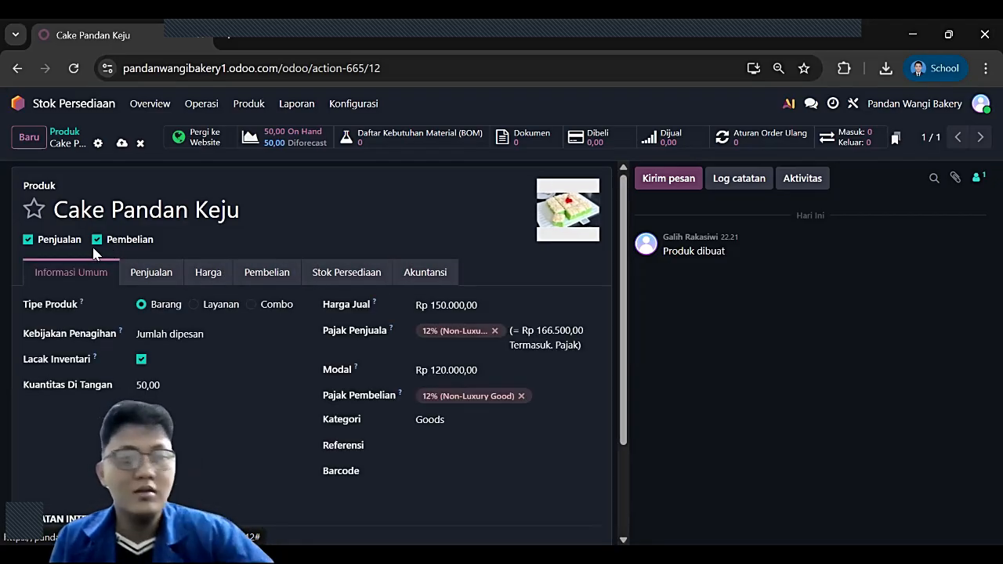
click(216, 275)
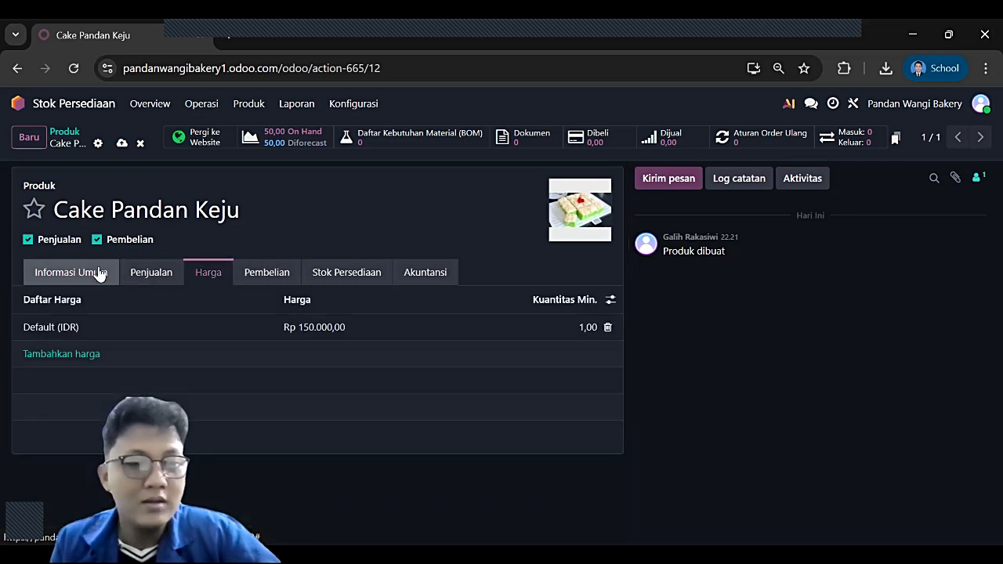
click(100, 274)
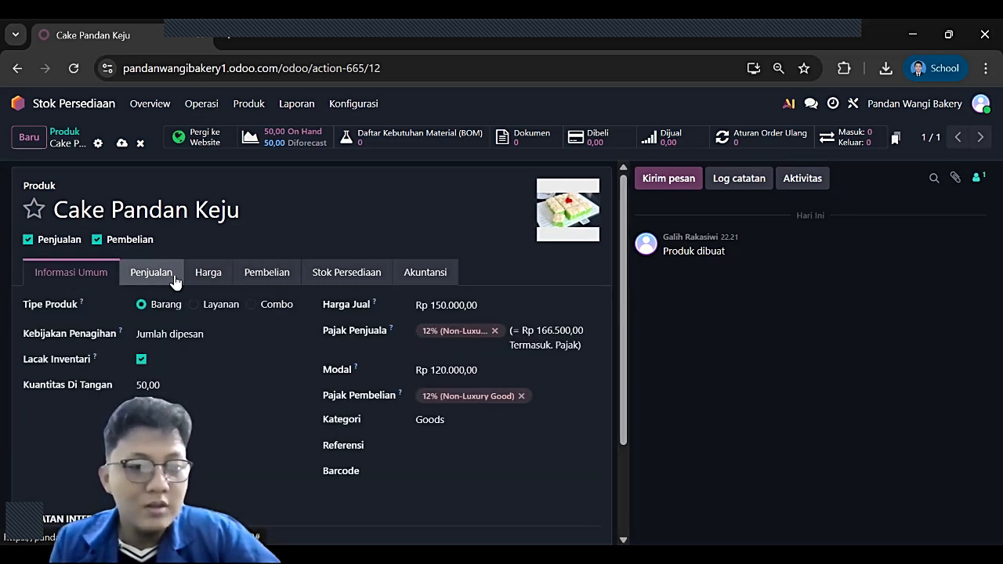
click(159, 281)
click(201, 280)
click(107, 273)
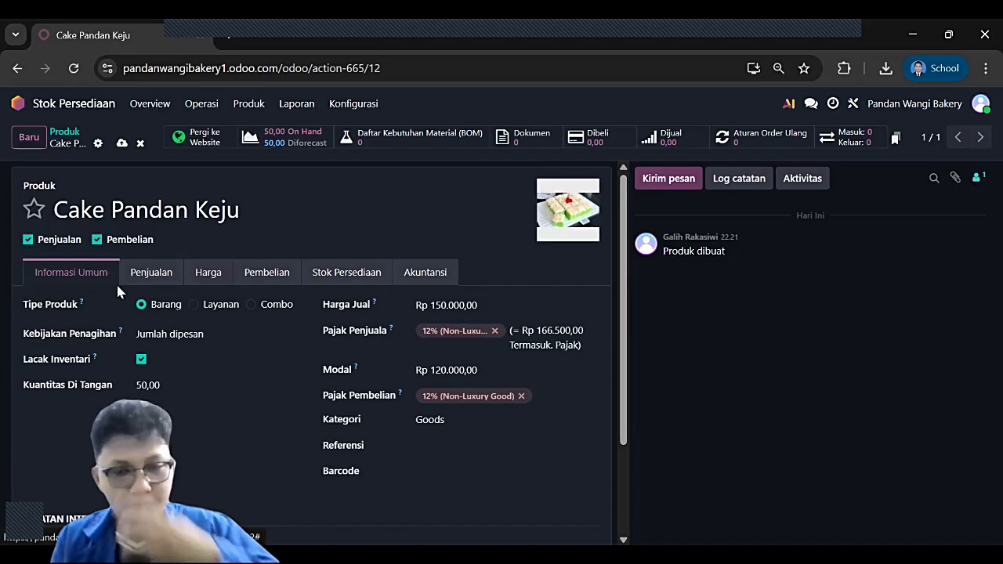
- Enter CKP-001 as the product's Referensi and reopen the saved Cake Pandan Keju from the product list
click(425, 448)
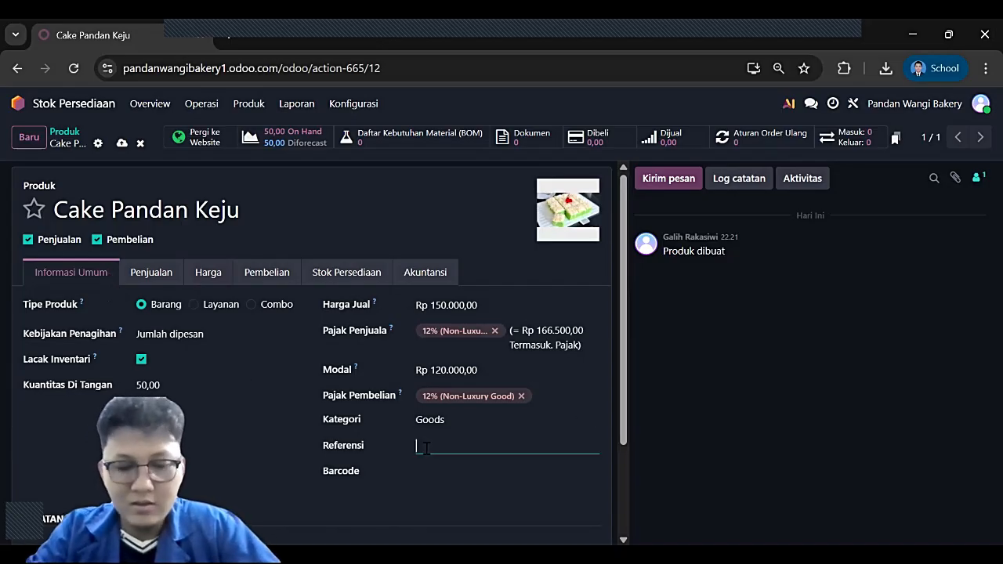
text(CKP-)
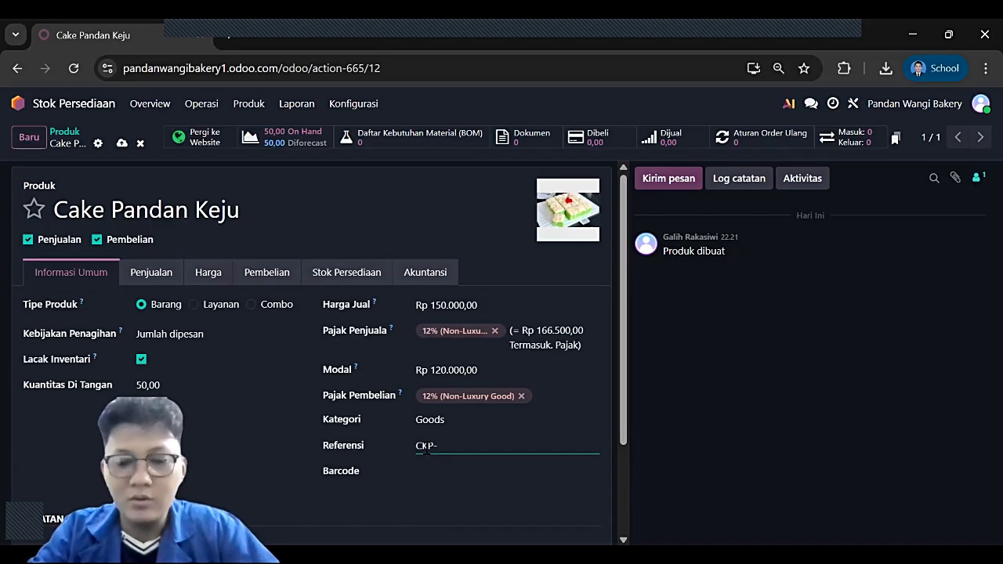
text(001)
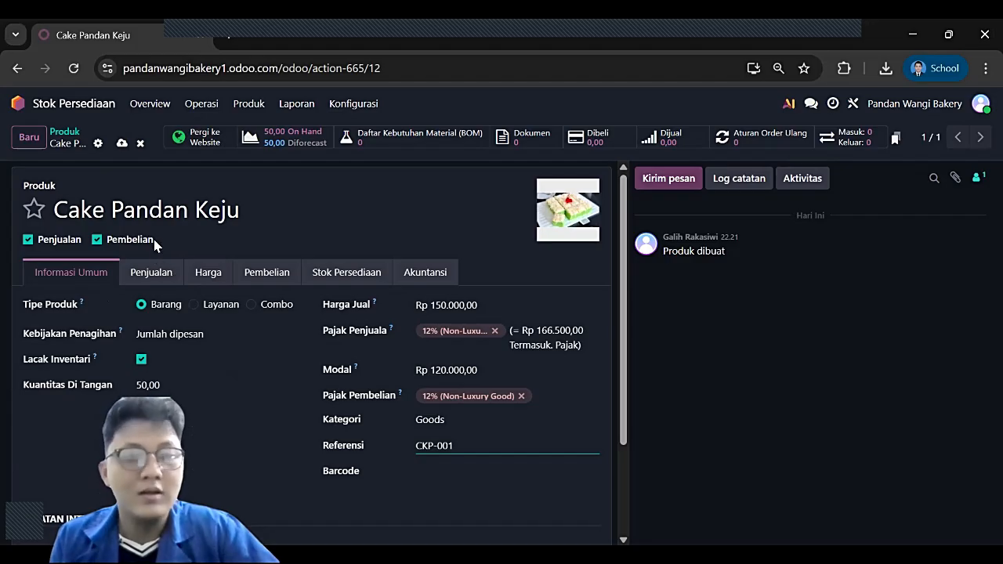
click(65, 136)
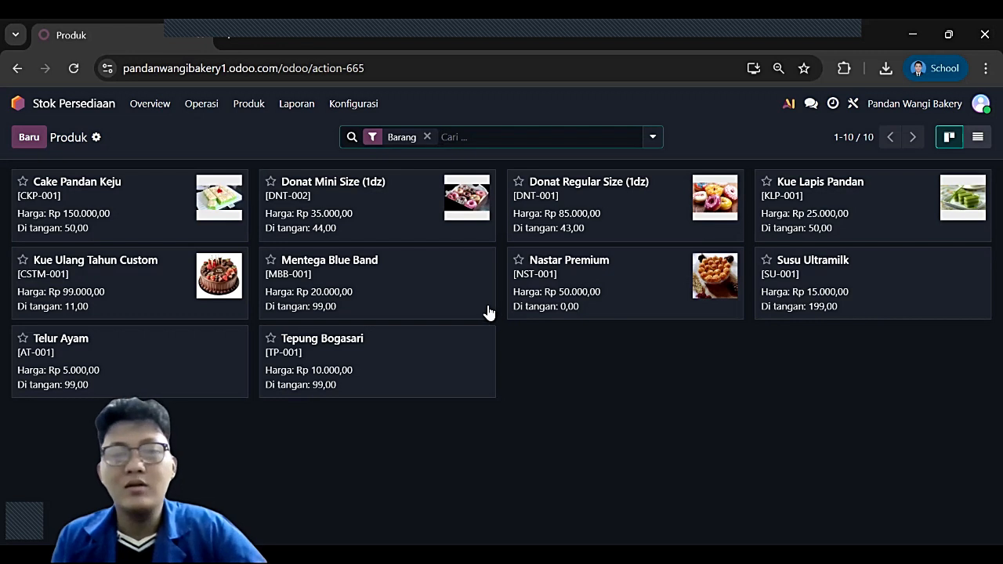
click(135, 201)
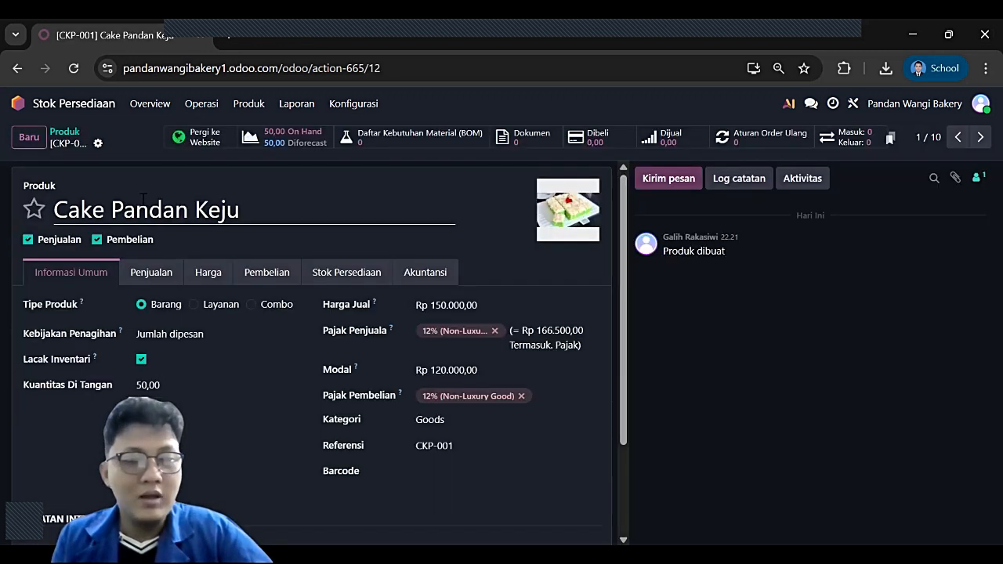
- Open the Cake Pandan Keju page on the website and examine its photo, ribbon, price and purchase options
click(202, 142)
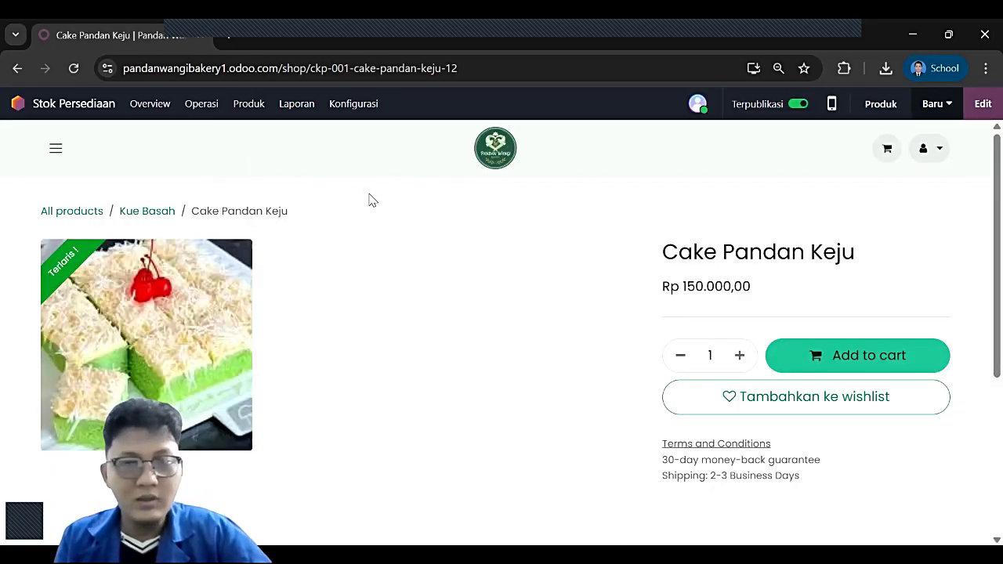
scroll(512, 291, down, 1)
scroll(515, 269, up, 1)
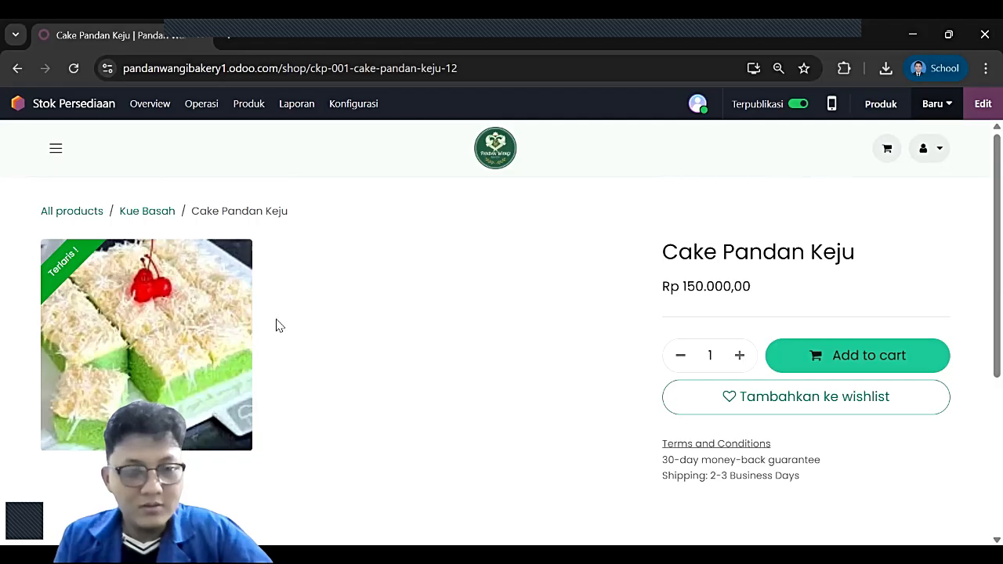
scroll(290, 322, down, 2)
scroll(305, 318, up, 2)
- Open the website's Menu shop page and look for Cake Pandan Keju among the listed products
click(55, 161)
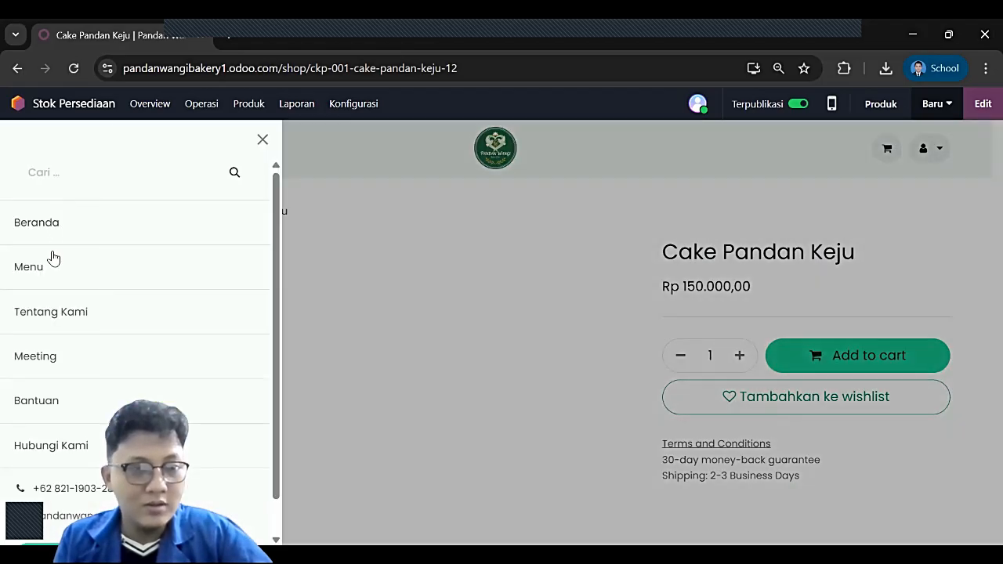
click(38, 276)
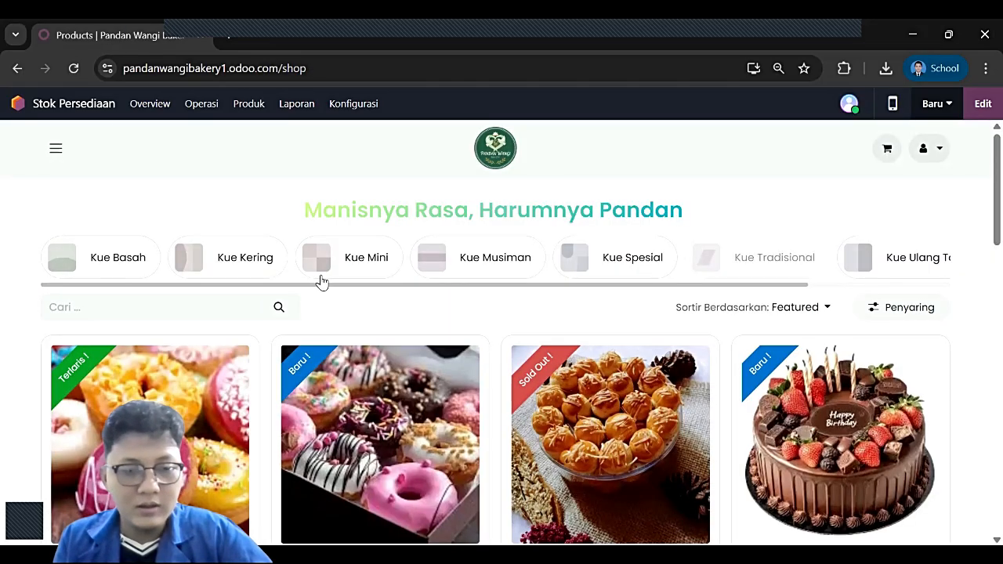
scroll(335, 283, down, 7)
scroll(395, 329, down, 5)
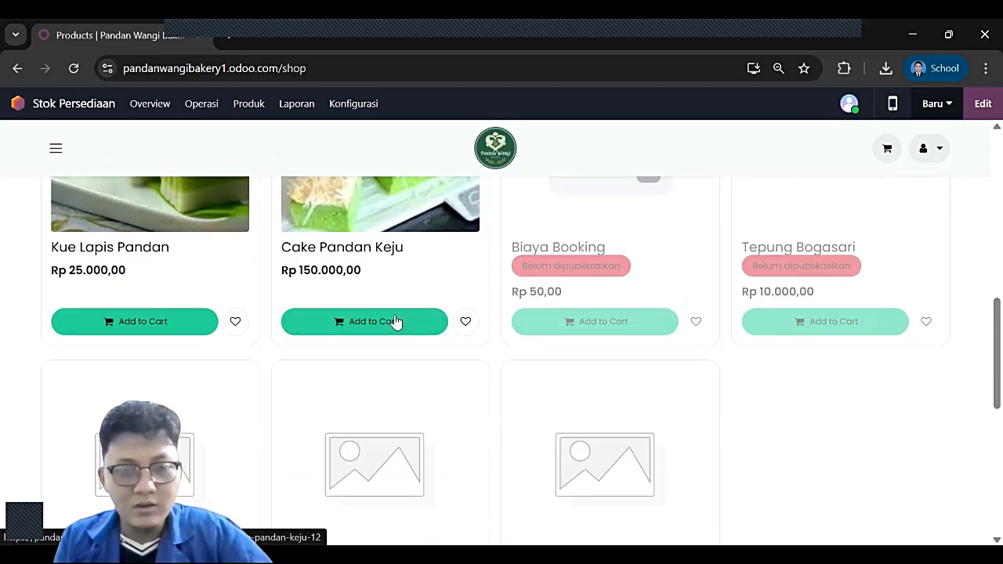
scroll(394, 321, up, 11)
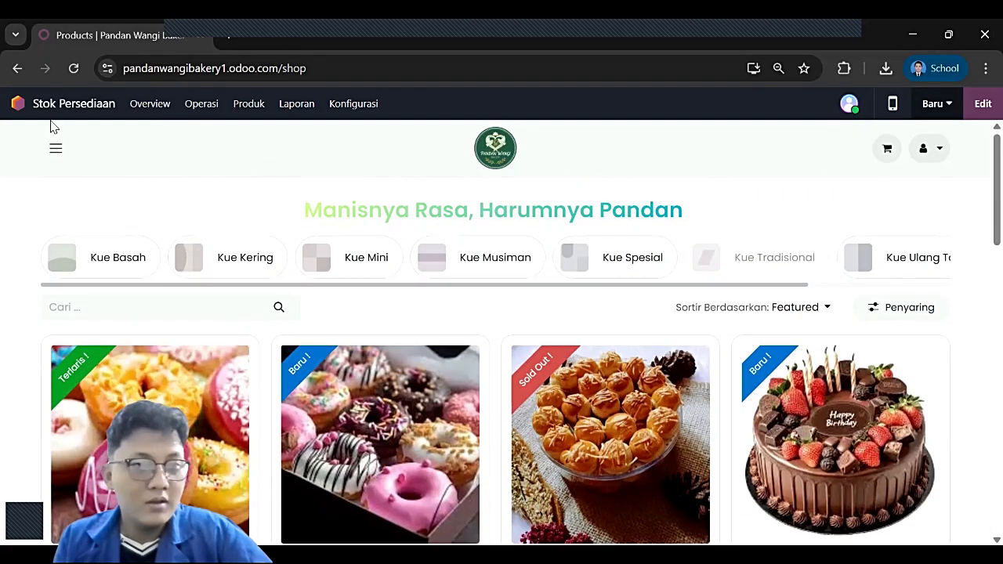
- Open the Stok report in the Stok Persediaan app and review the products' stock quantities and values
click(19, 103)
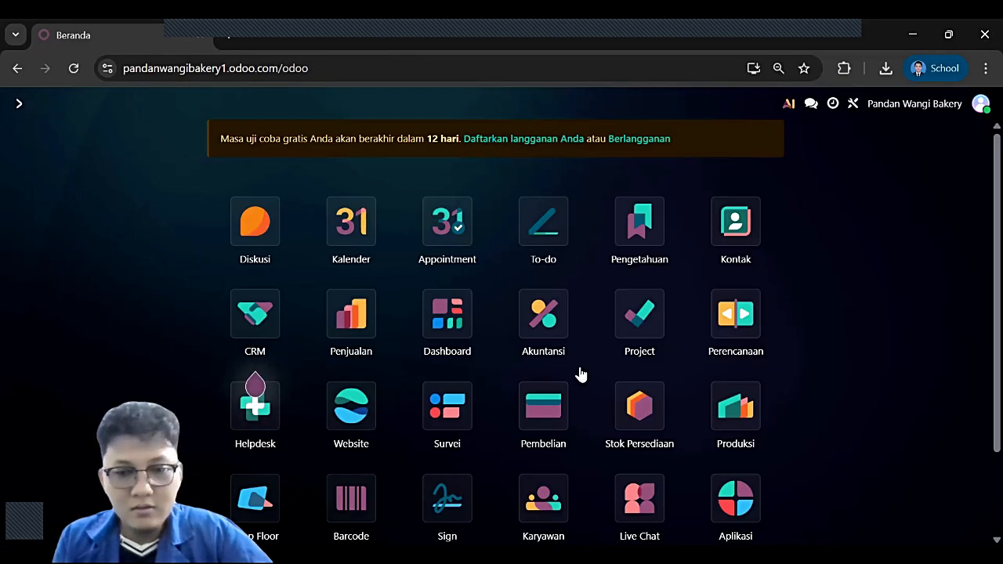
click(638, 406)
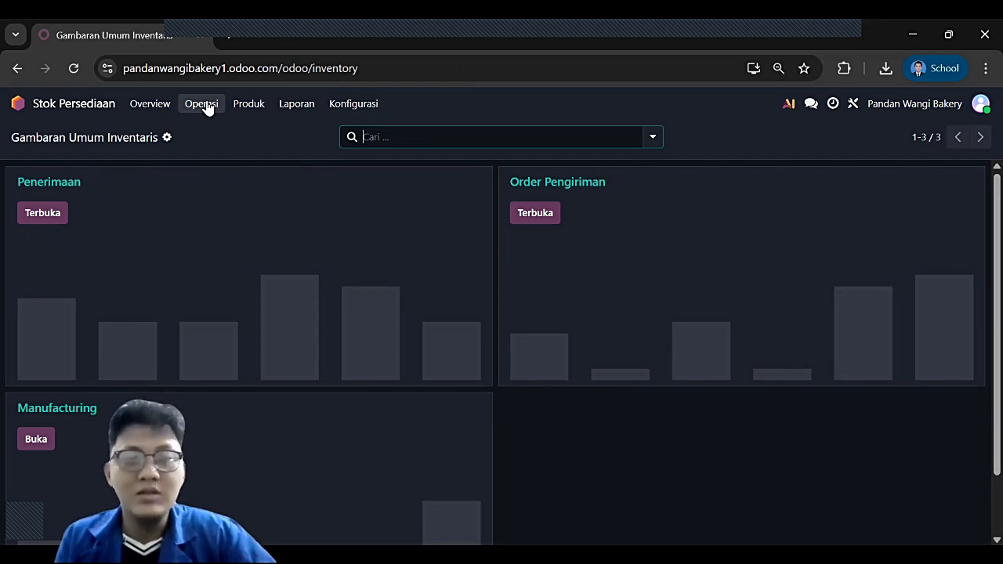
click(291, 109)
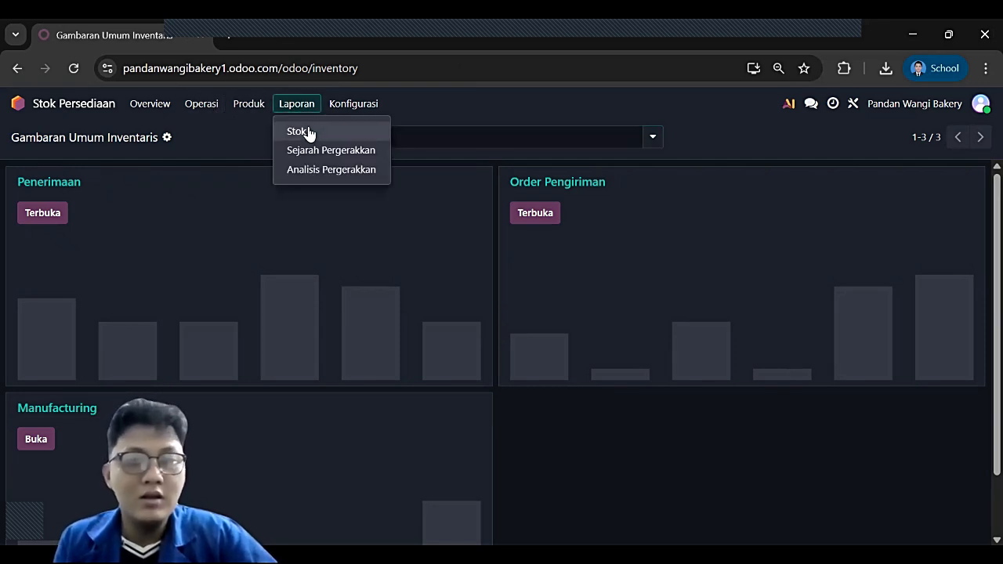
click(298, 131)
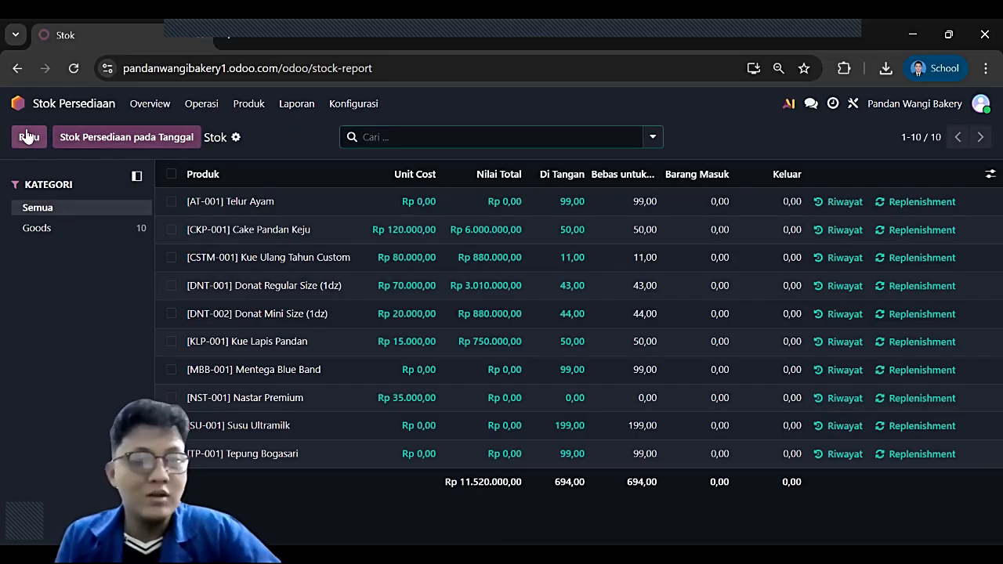
click(363, 108)
click(450, 104)
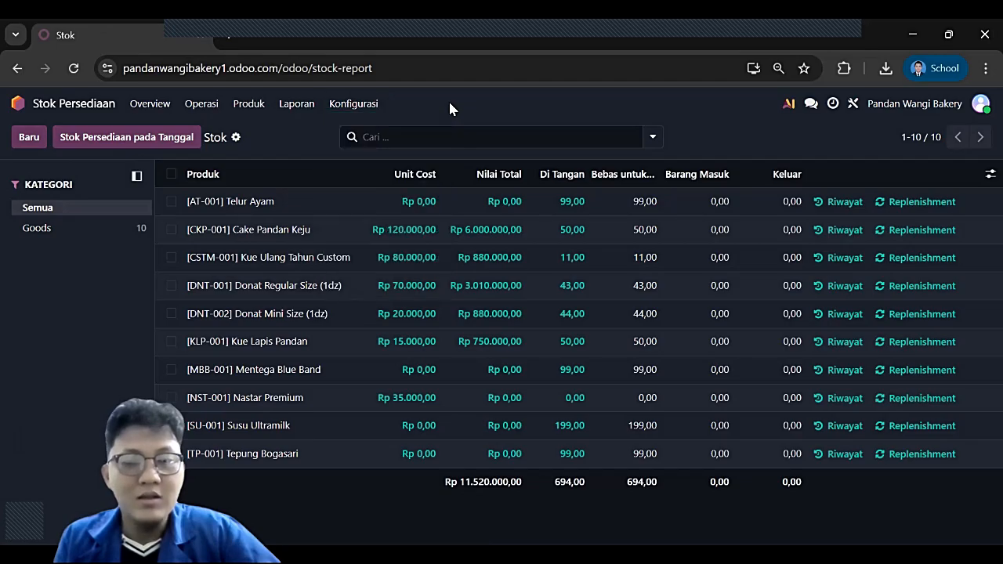
click(146, 105)
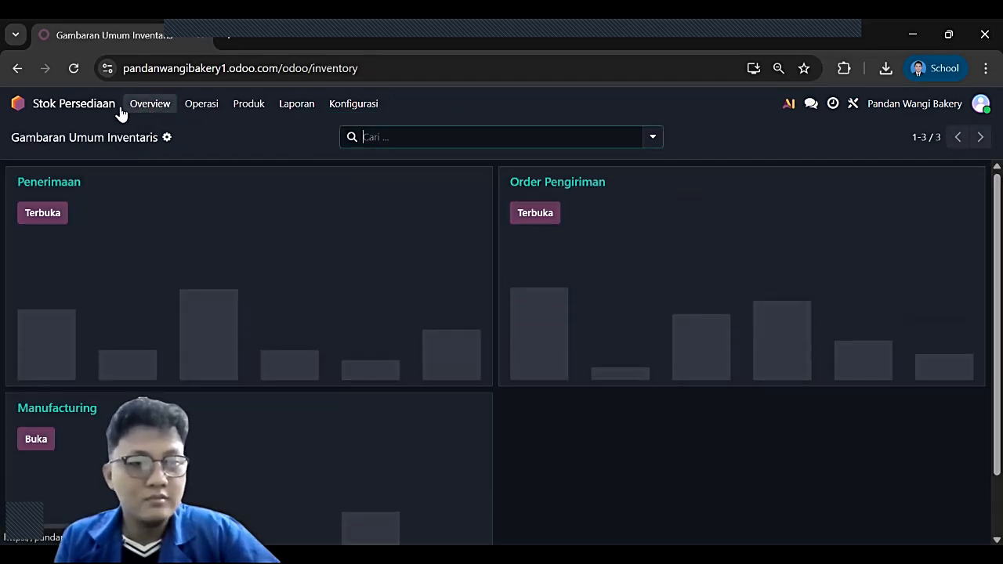
- Create a new request for quotation in the Pembelian app with PT. UPFIELD MANUFACTURING INDONESIA as the Pemasok
click(76, 108)
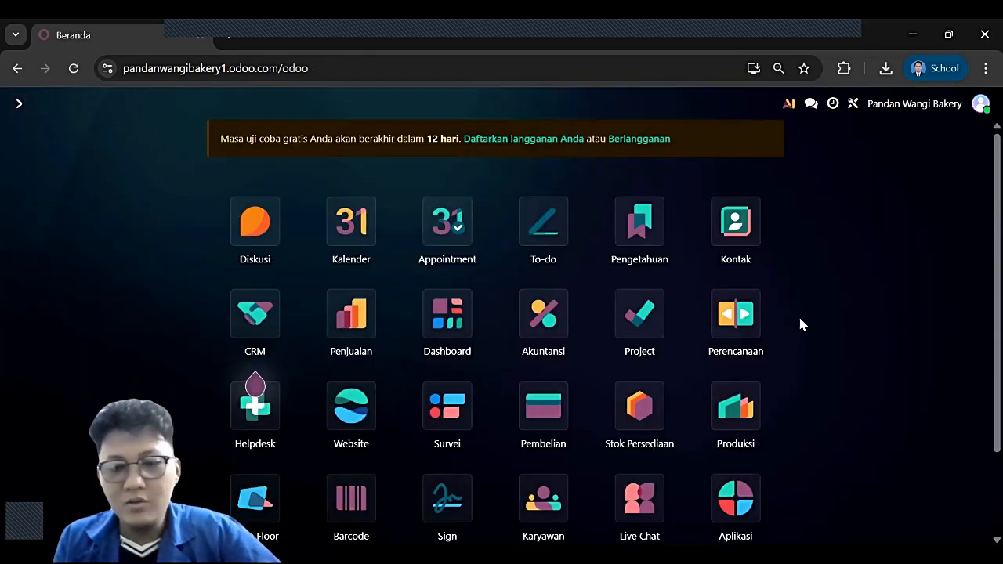
scroll(800, 324, down, 1)
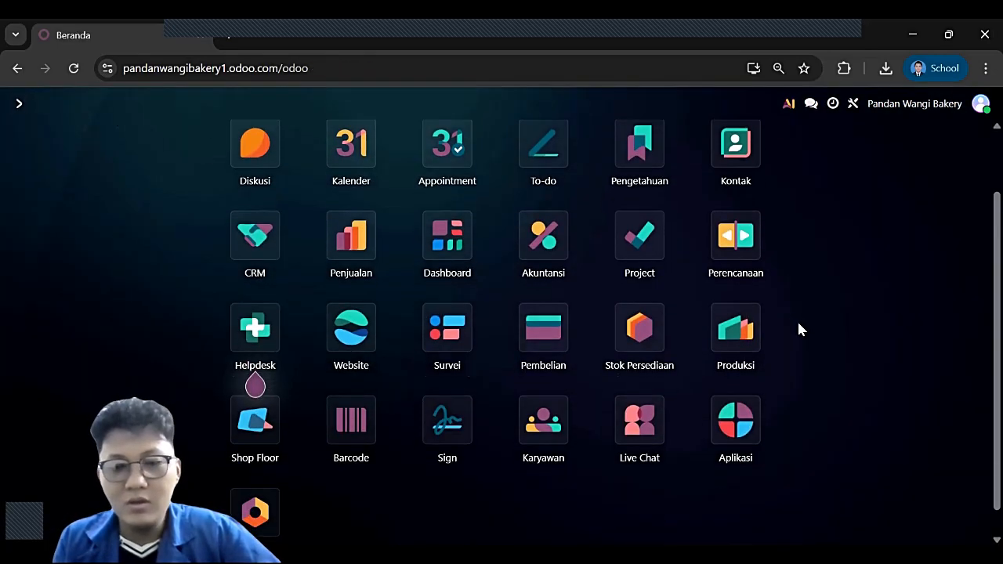
click(547, 323)
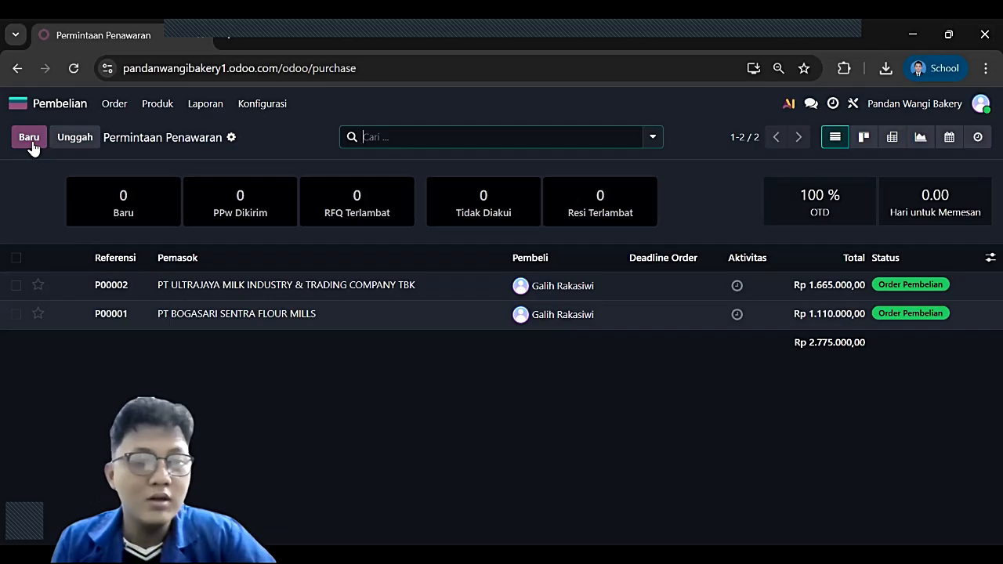
click(29, 138)
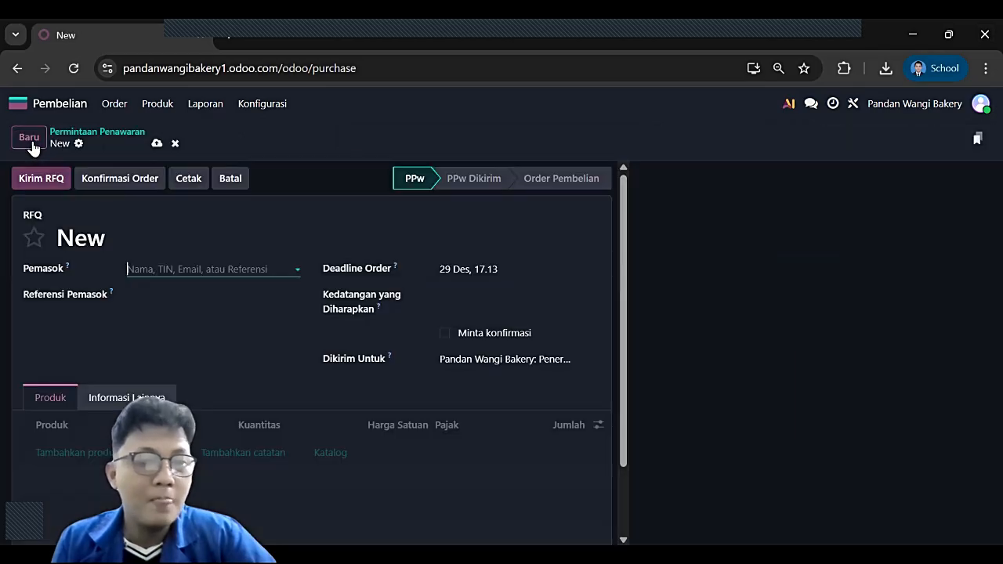
click(225, 269)
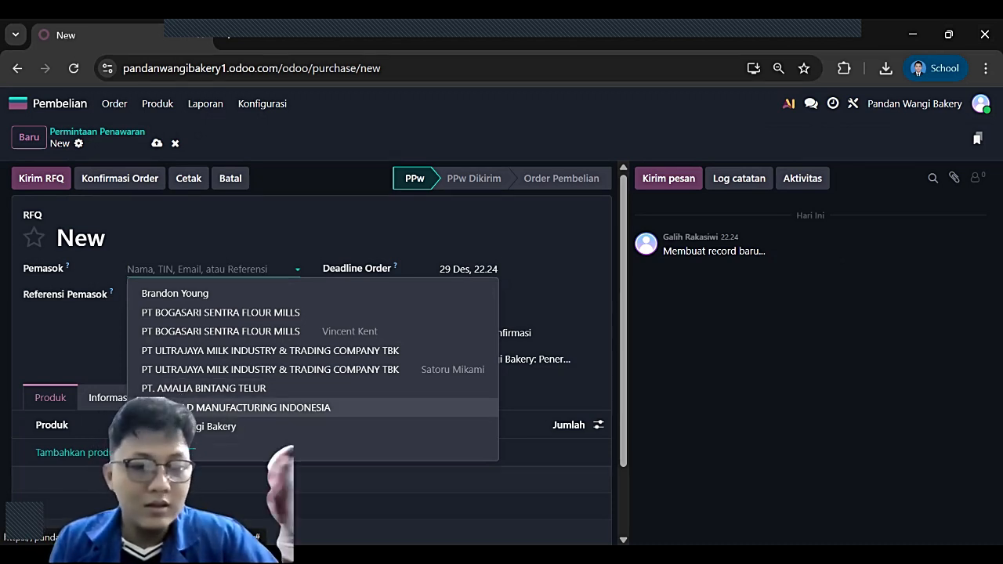
click(180, 408)
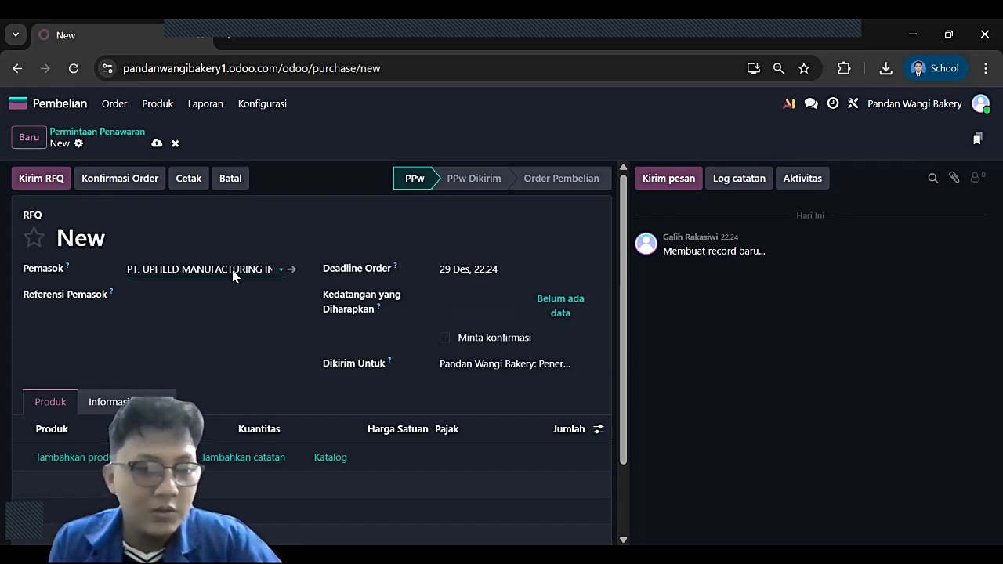
click(161, 296)
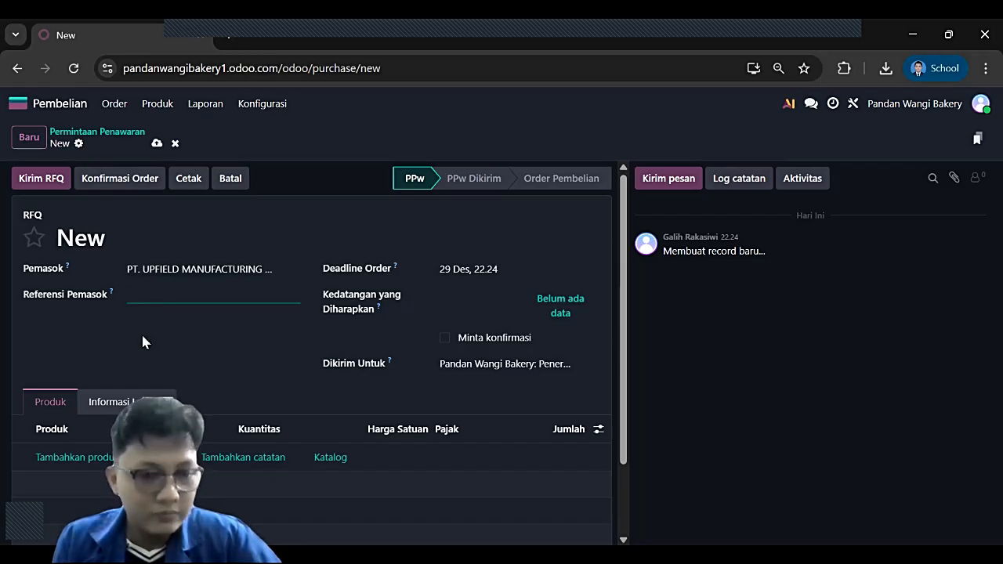
- Add an order line for Mentega Blue Band with a quantity of 100 and a unit price of 15.000
click(86, 458)
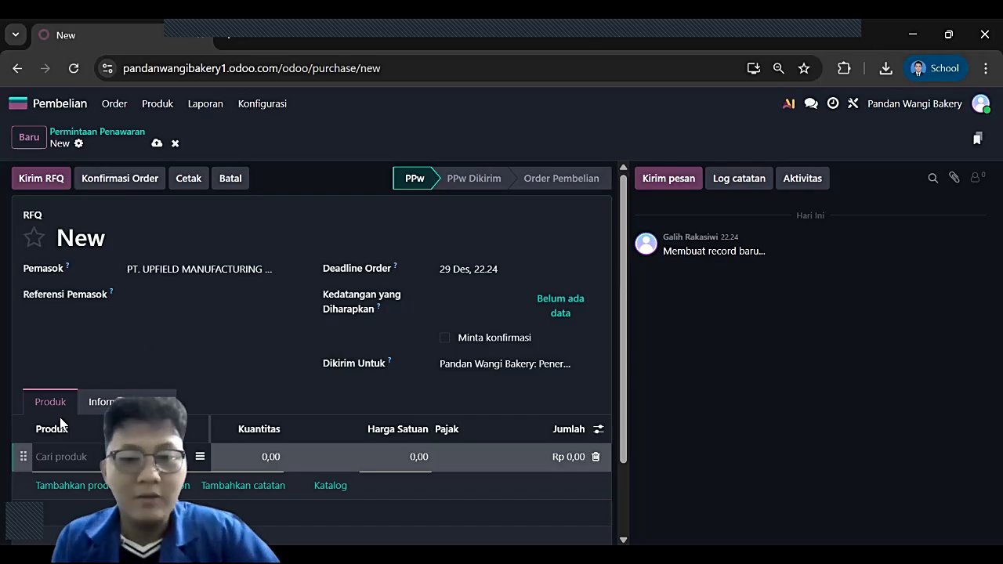
click(68, 453)
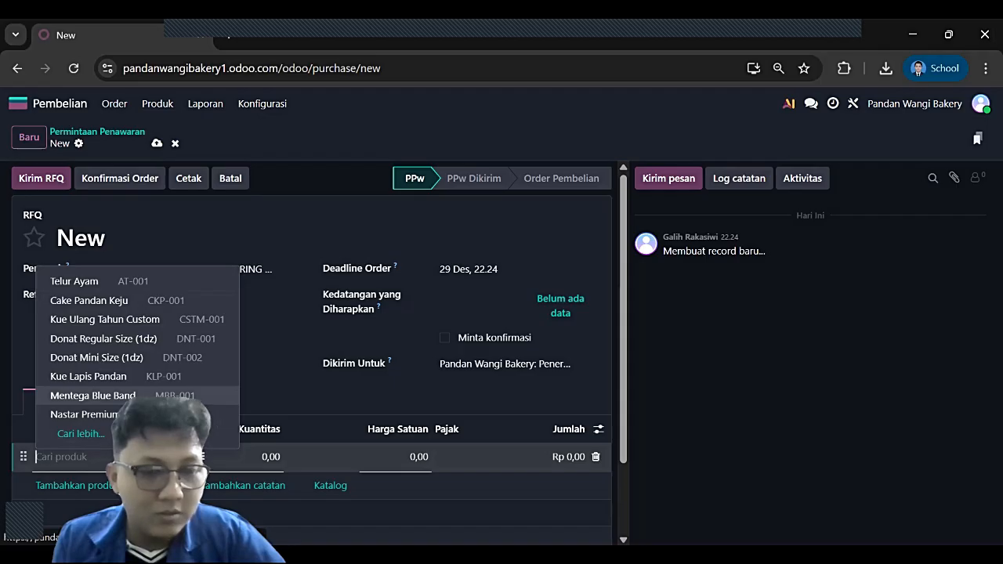
click(93, 396)
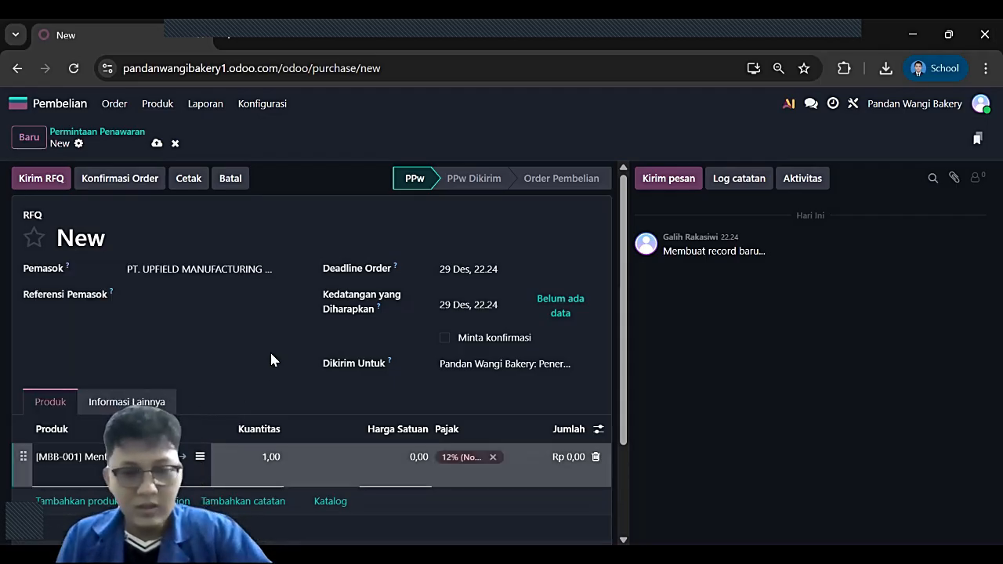
click(271, 456)
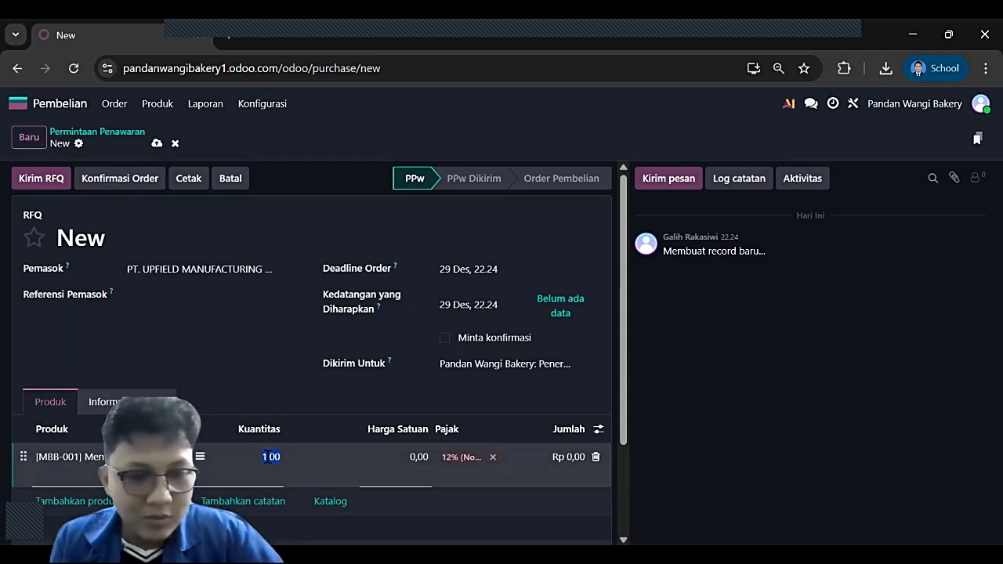
text(100)
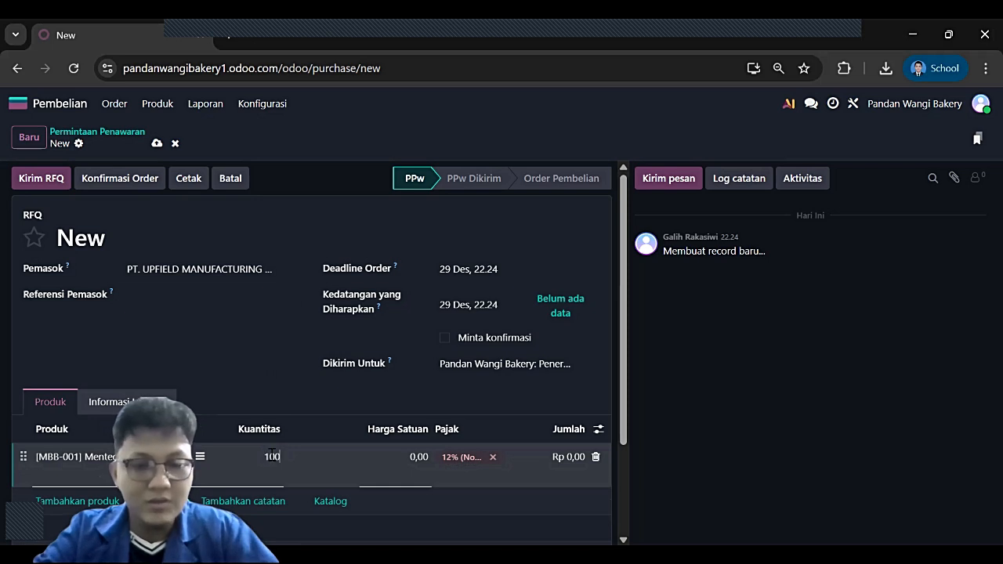
click(277, 364)
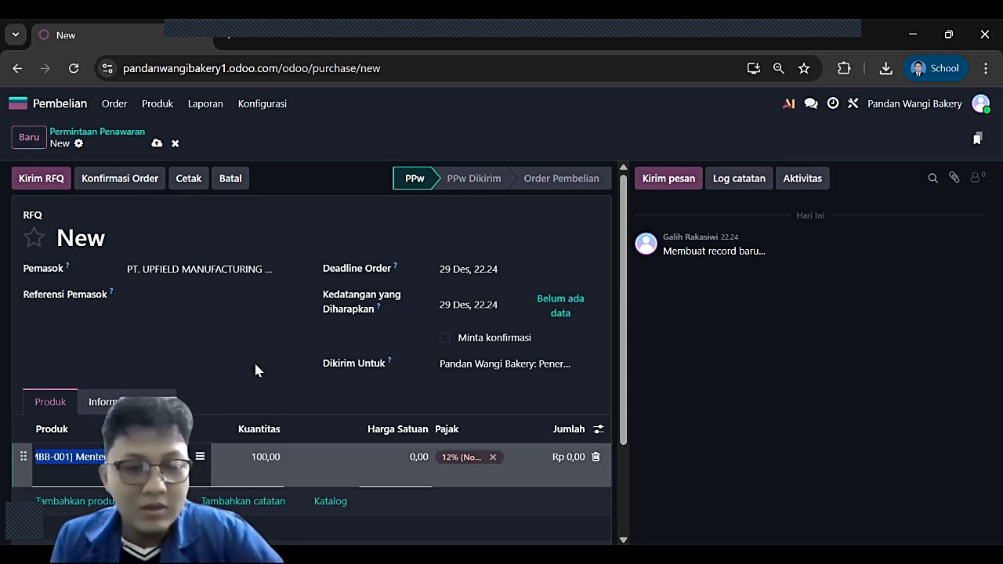
click(421, 463)
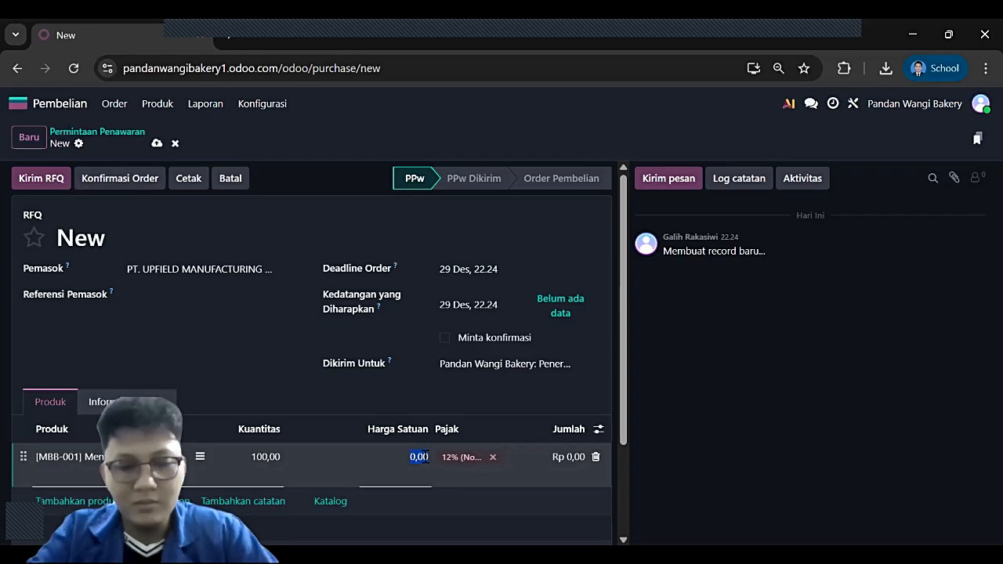
text(1)
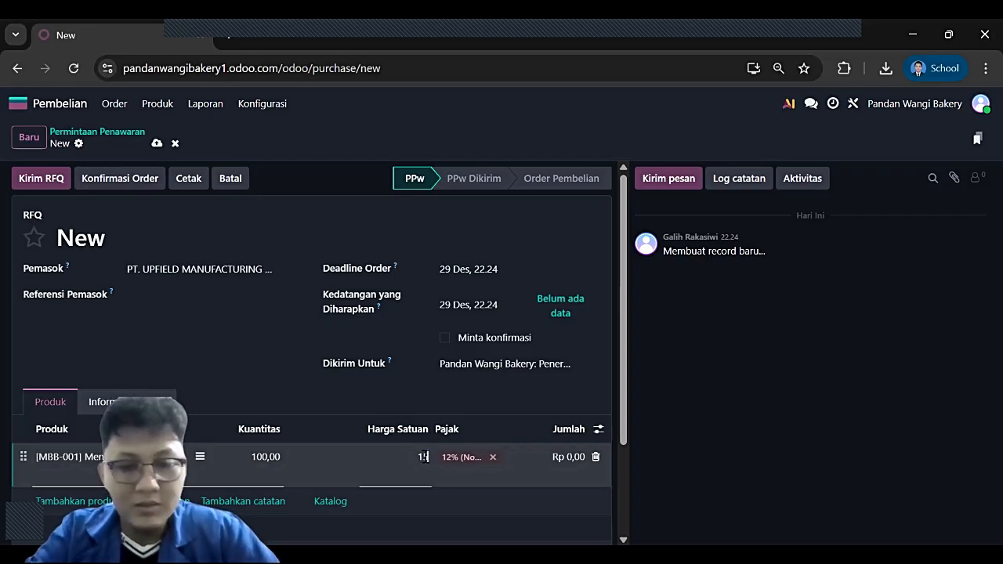
text(5.00000)
click(269, 354)
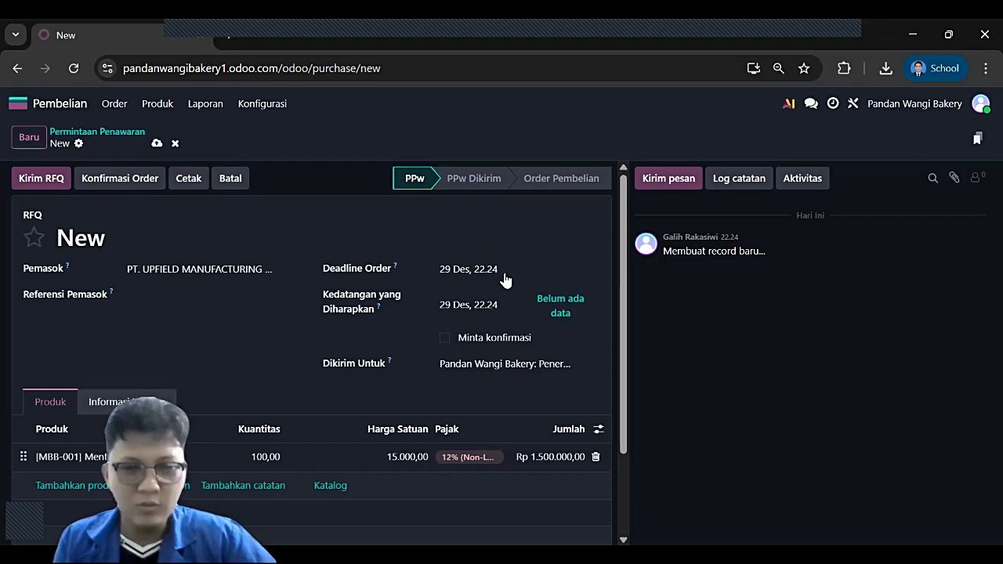
- Set the expected arrival date to 31/12/2025 and confirm the purchase order
click(465, 310)
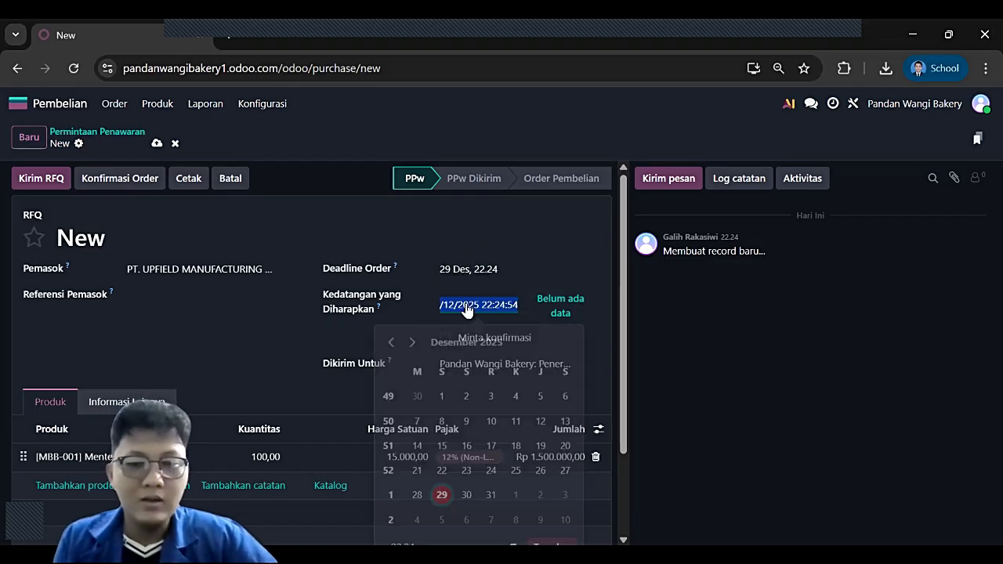
click(491, 489)
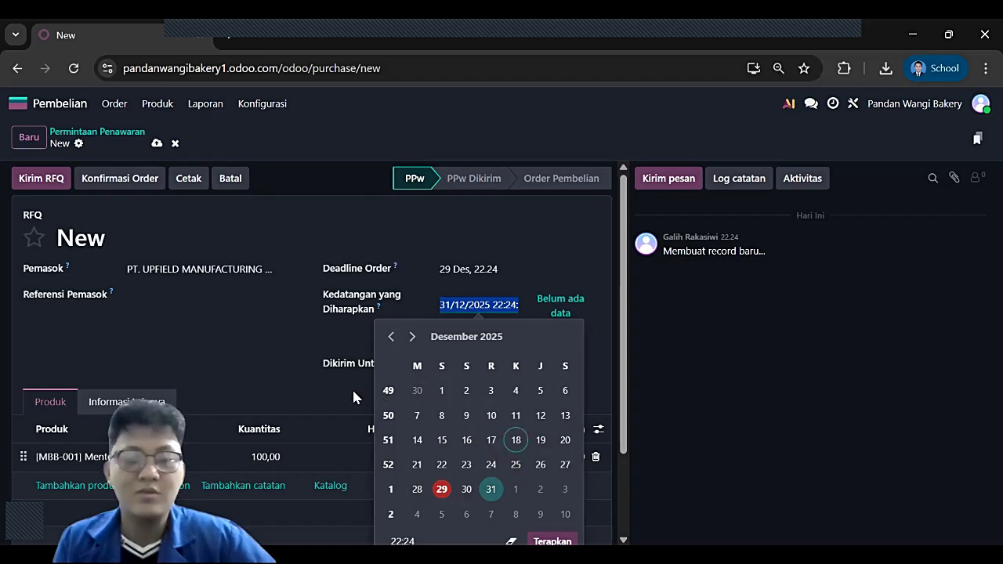
click(252, 370)
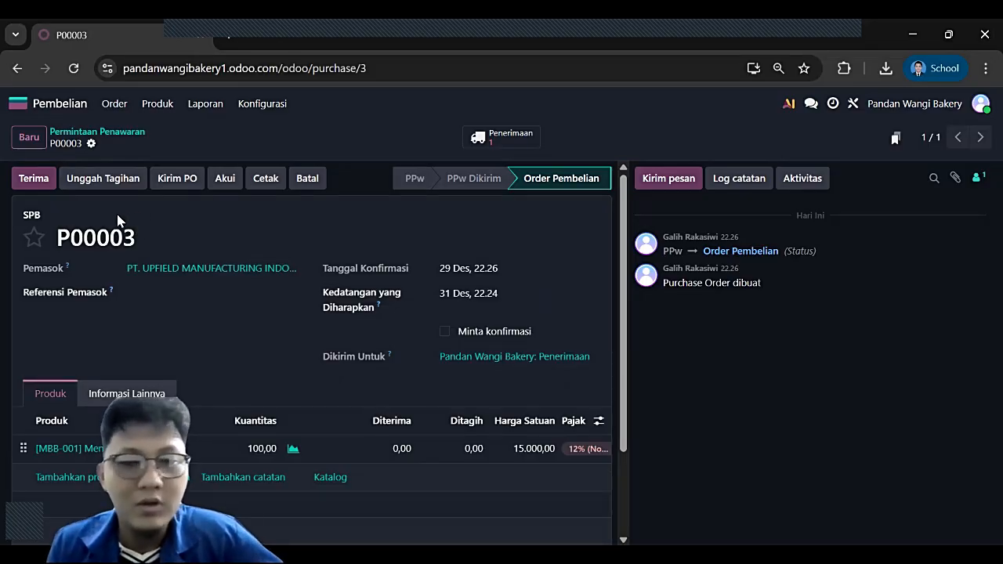
- Acknowledge the purchase order with Akui and email it to PT. UPFIELD MANUFACTURING INDONESIA with the PDF attached
scroll(350, 308, down, 1)
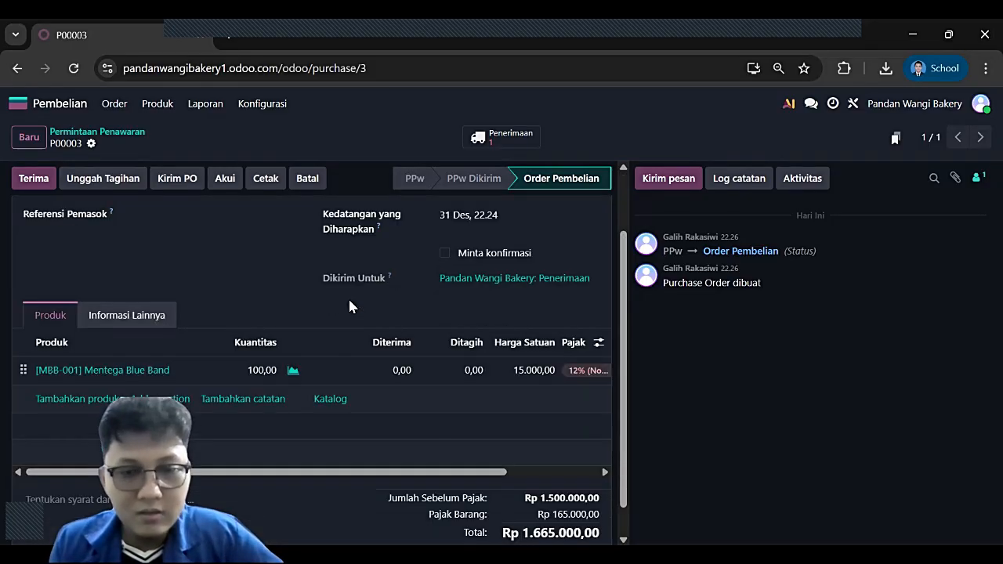
scroll(349, 303, up, 2)
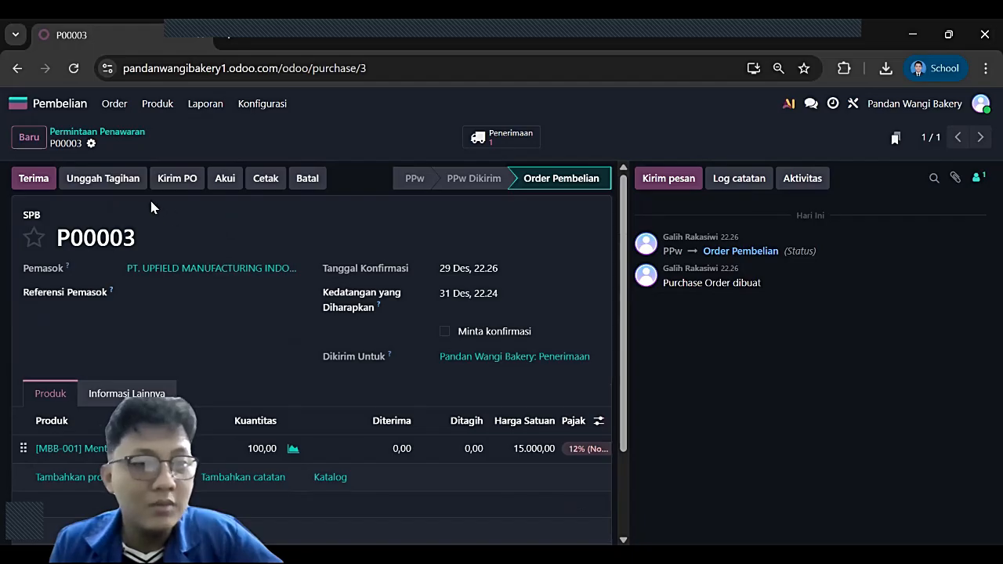
click(225, 179)
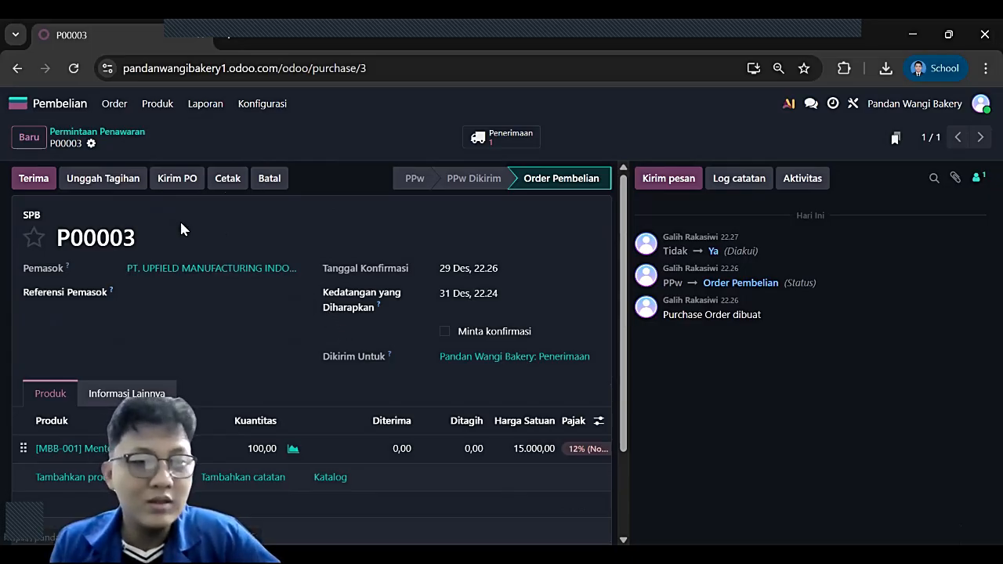
click(177, 186)
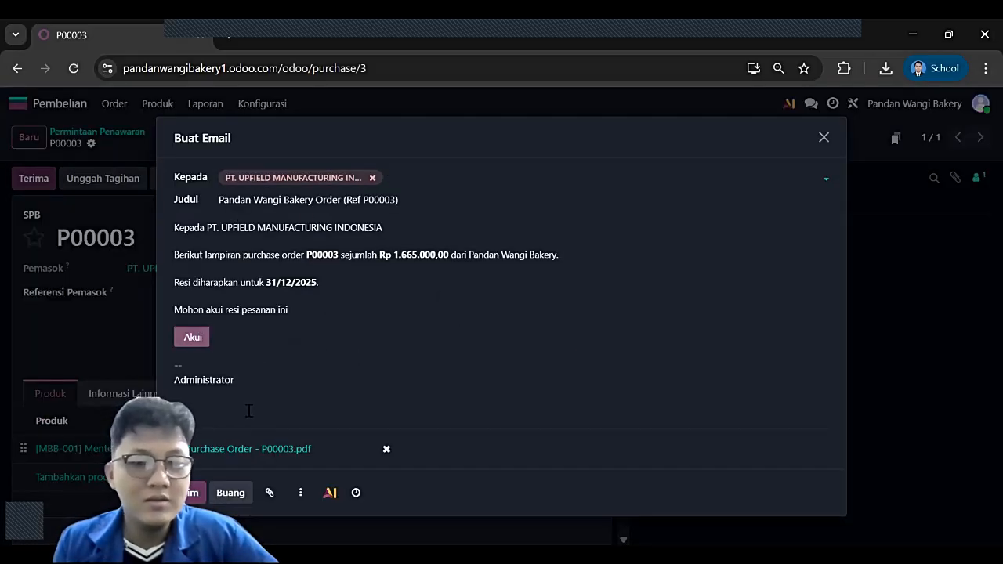
click(196, 492)
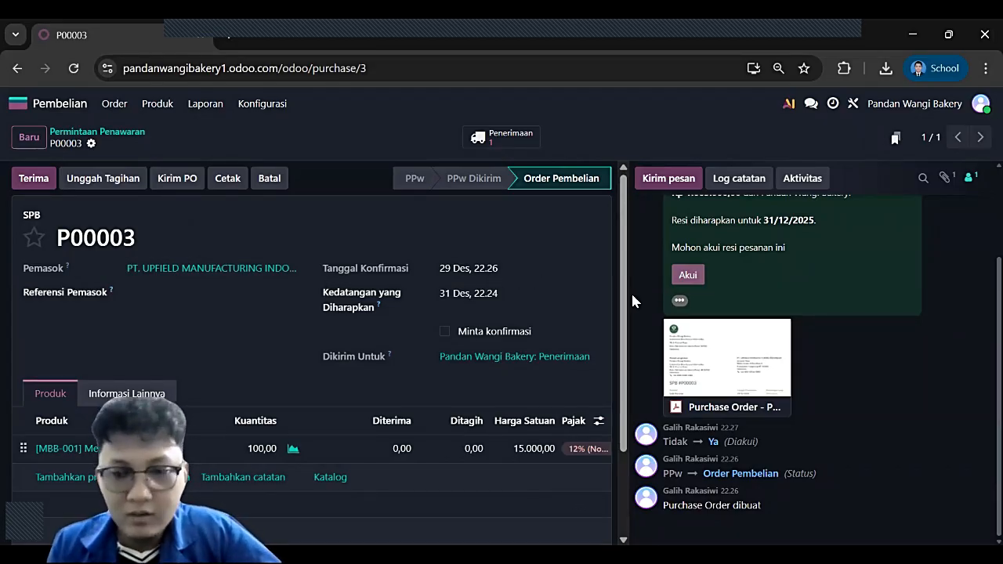
mouse_move(721, 364)
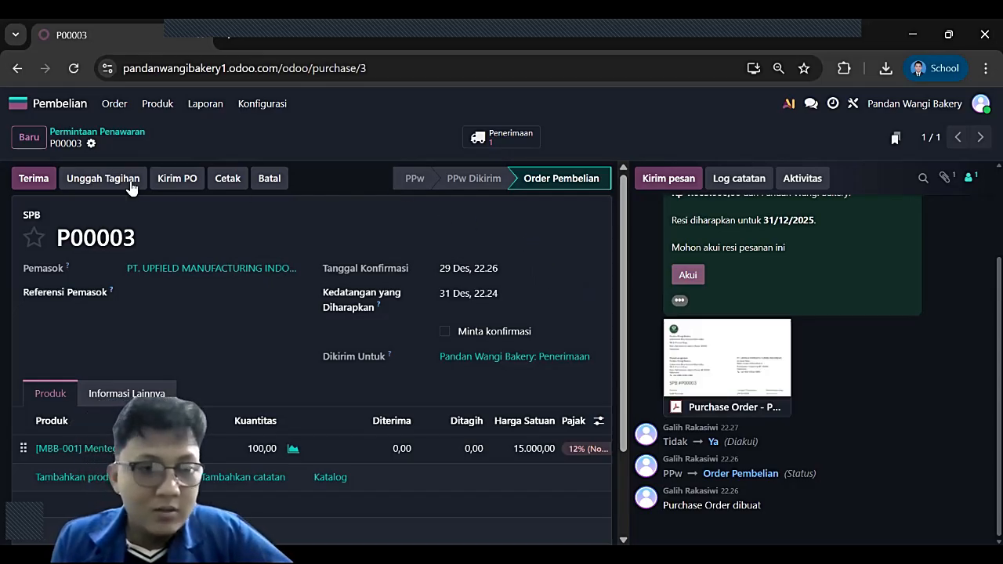
- Receive the ordered Mentega Blue Band by validating its receipt, and return to the Permintaan Penawaran list
click(34, 178)
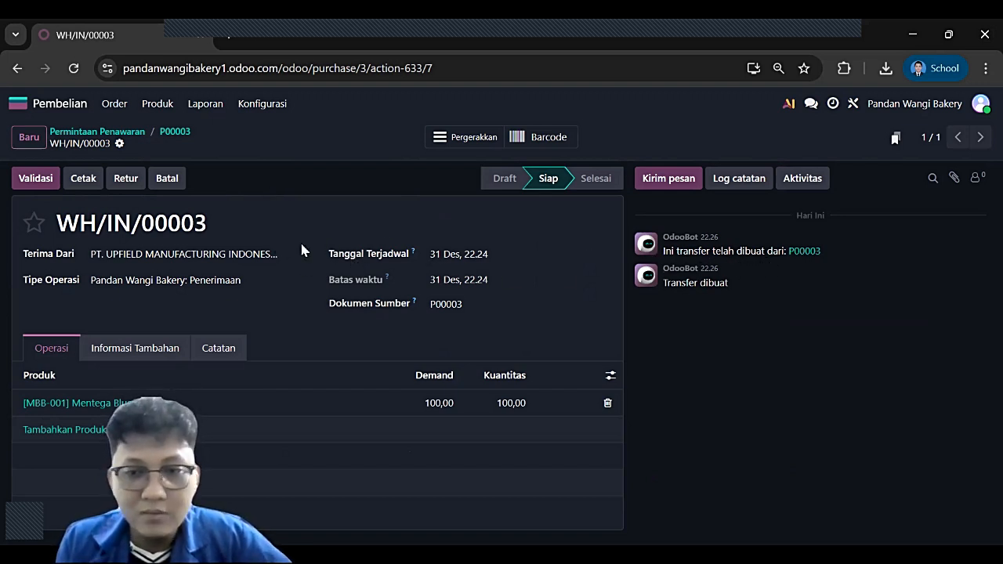
click(39, 186)
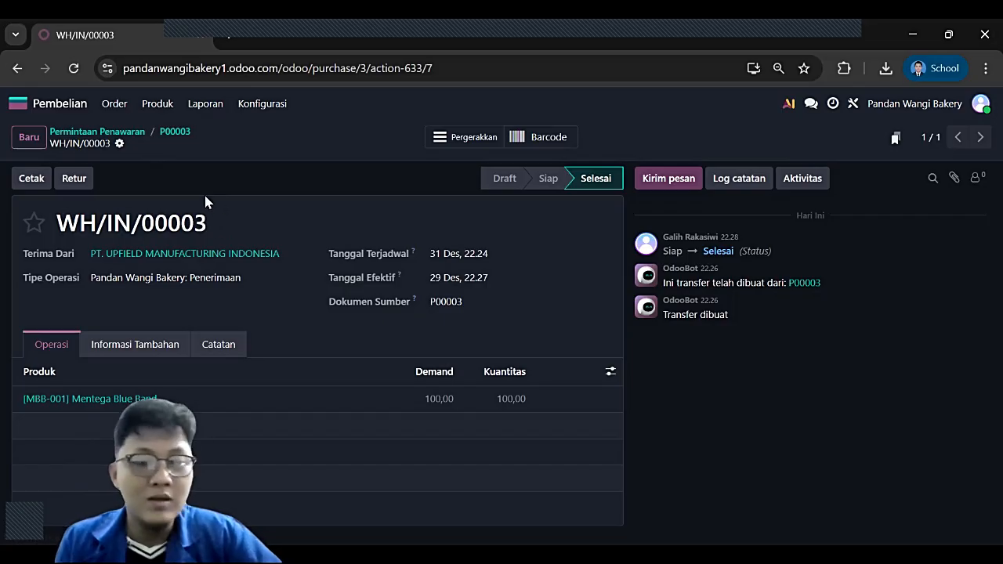
click(126, 132)
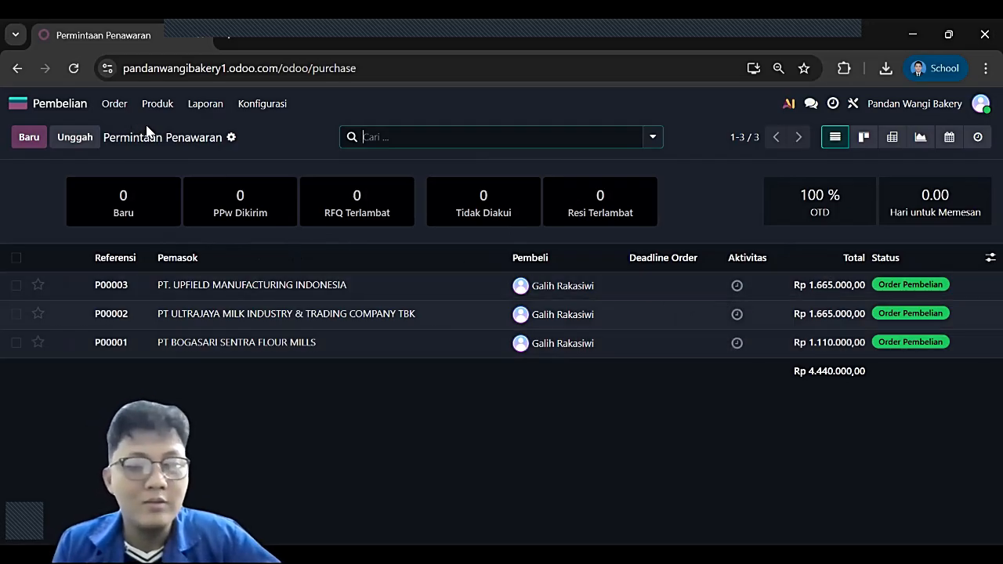
- Review the Pembelian settings and the Pengaturan Umum section
click(247, 108)
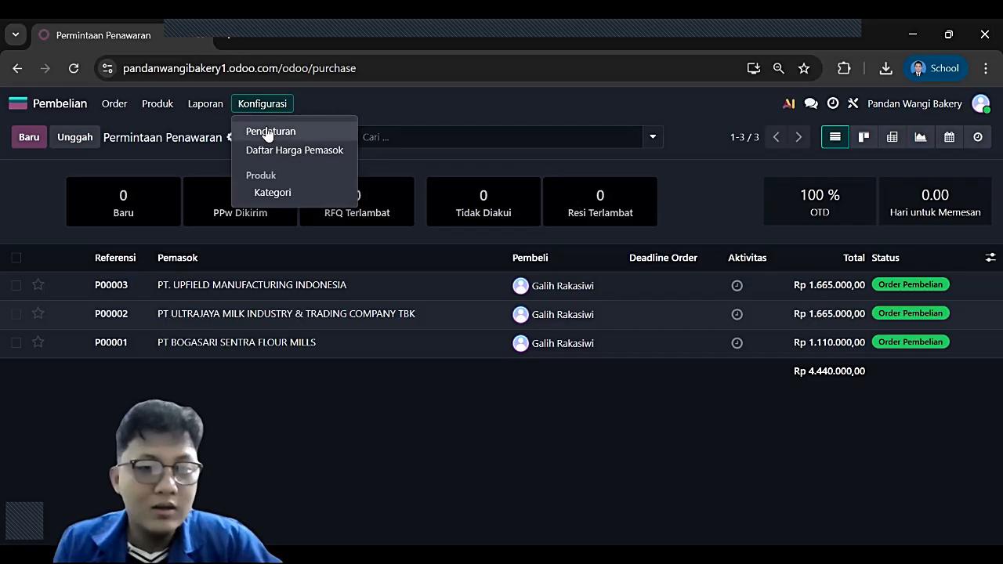
click(267, 130)
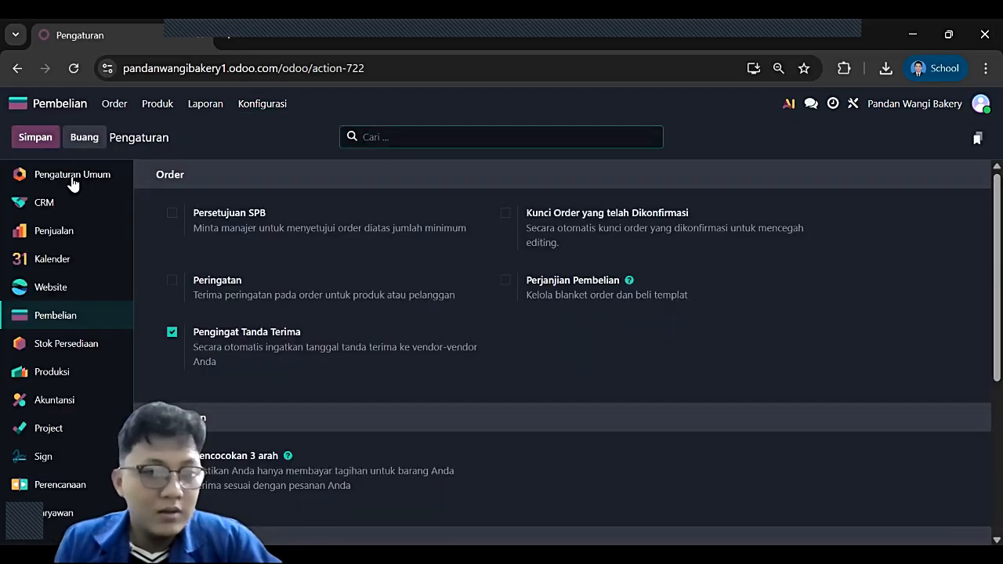
click(73, 183)
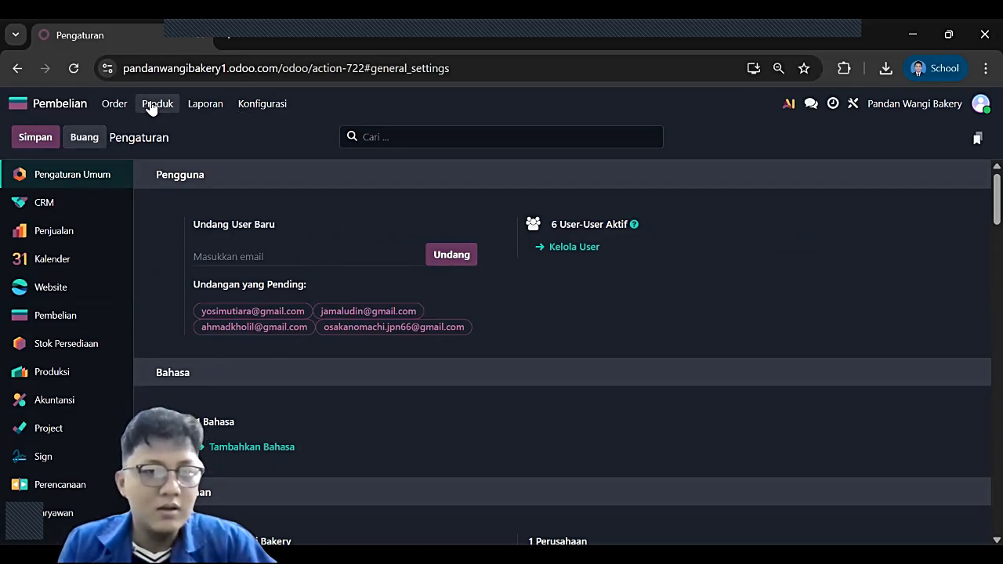
- Open the Analisis Pembelian report and examine the chart of pre-tax purchase totals
click(196, 110)
click(204, 132)
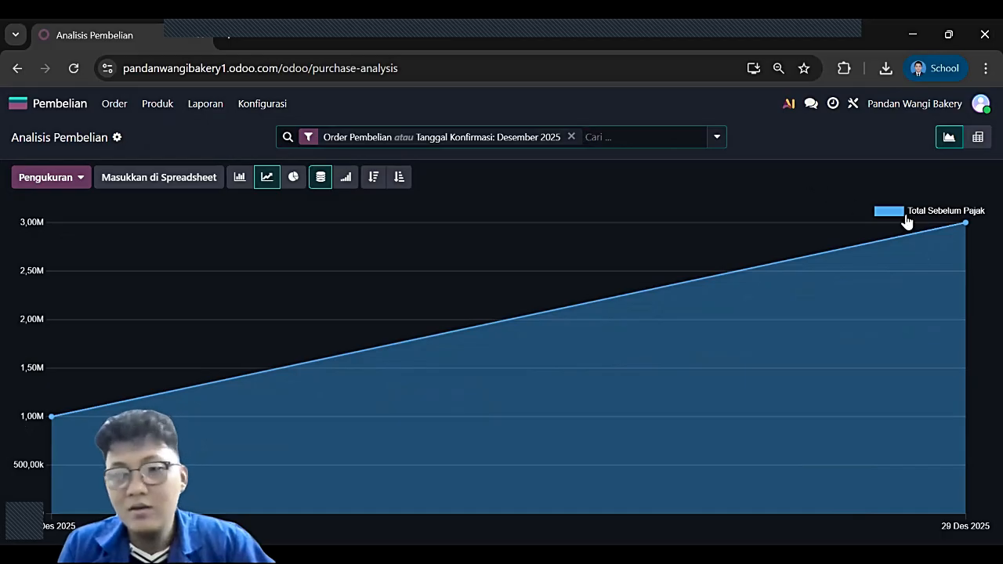
mouse_move(692, 288)
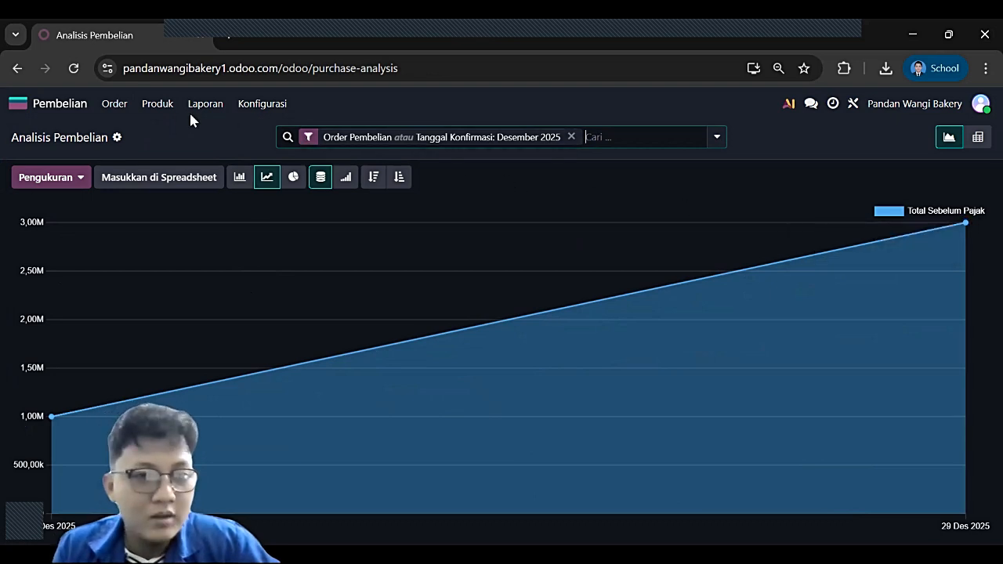
- Review the Permintaan Penawaran list and the Order Pembelian list with its billing statuses
click(117, 102)
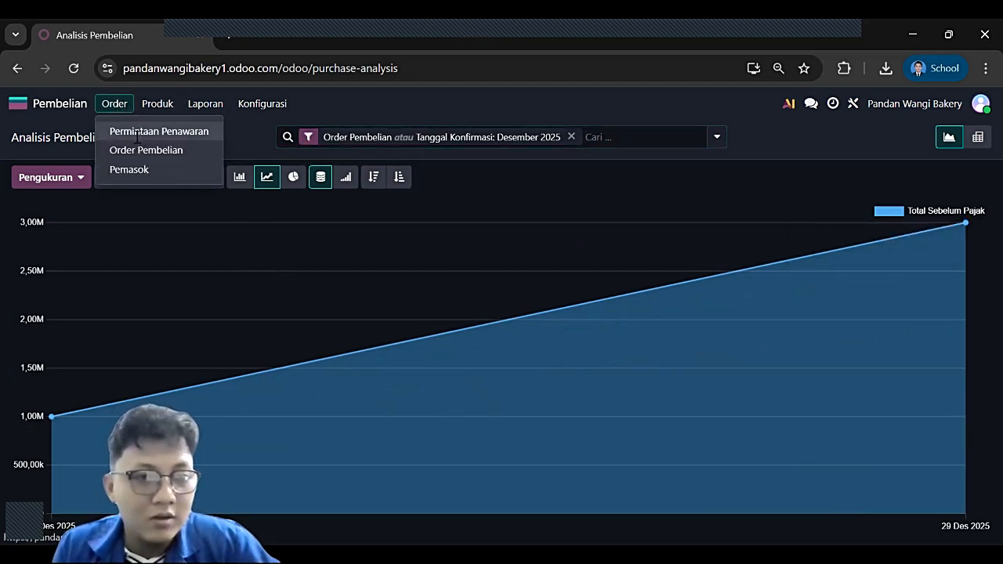
click(135, 130)
click(110, 104)
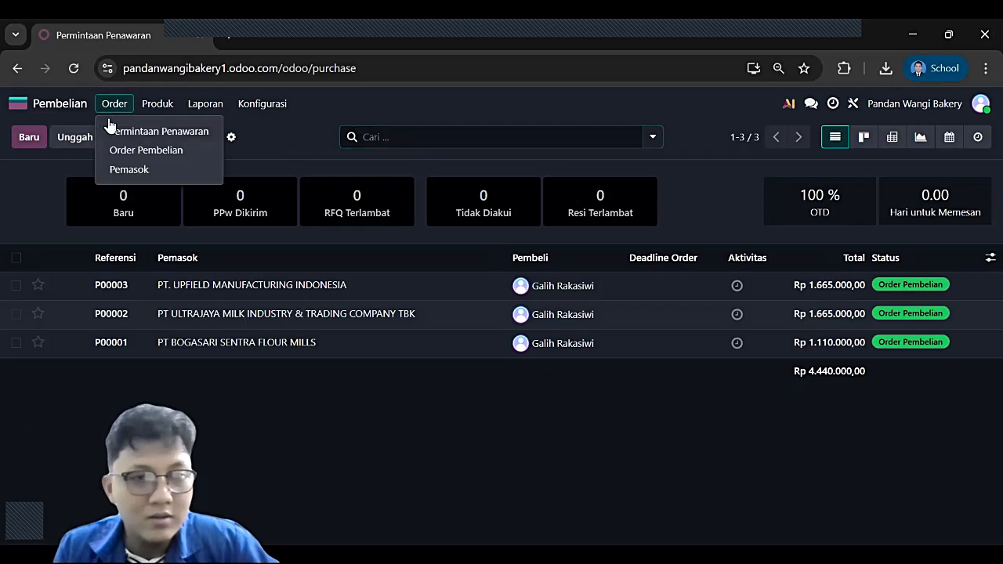
click(125, 151)
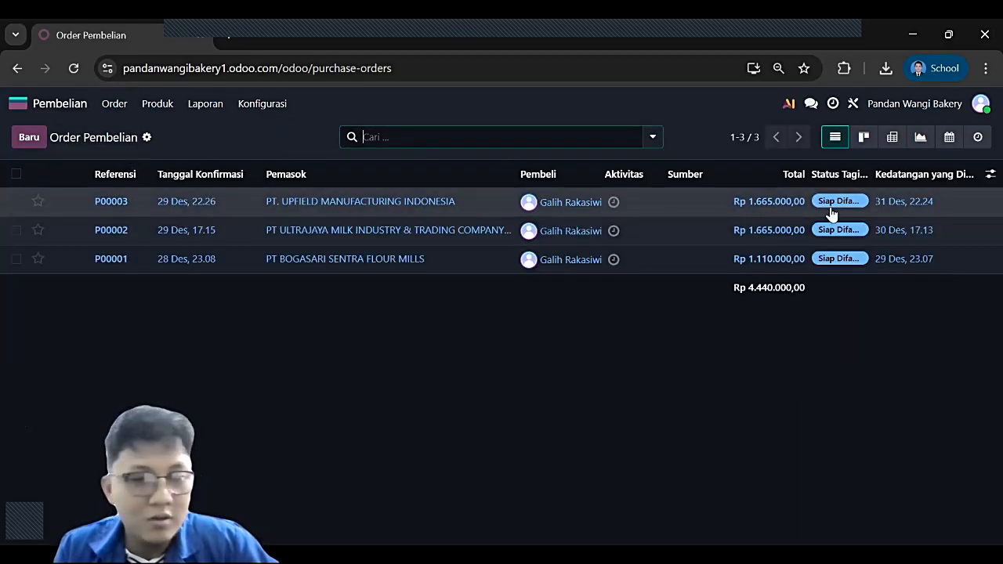
- Create a new Pemasok record from the suggested company PT BOGASARI SENTRA FLOUR MILLS in Kota Administrasi Jakarta Utara
click(117, 105)
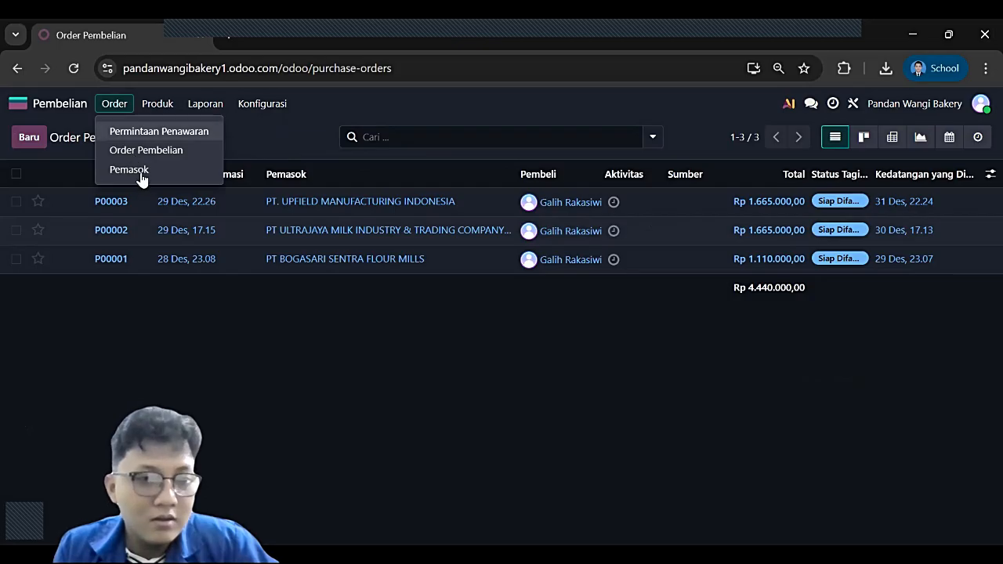
click(141, 172)
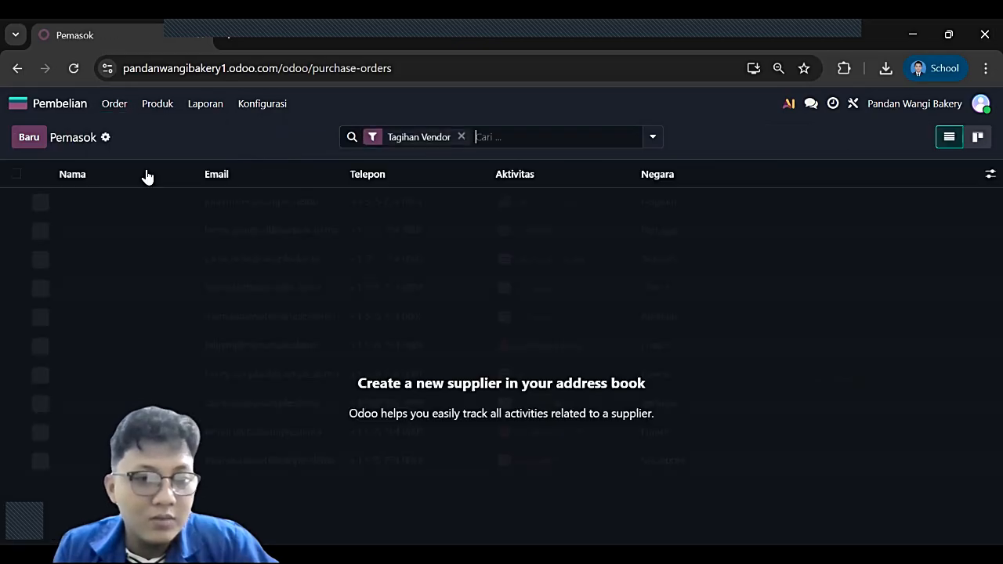
click(29, 139)
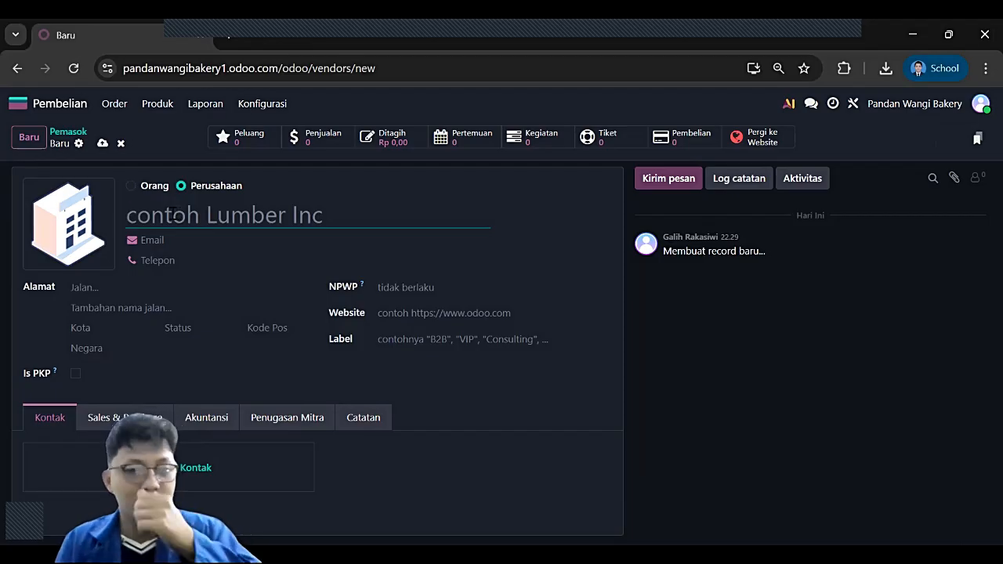
text(P)
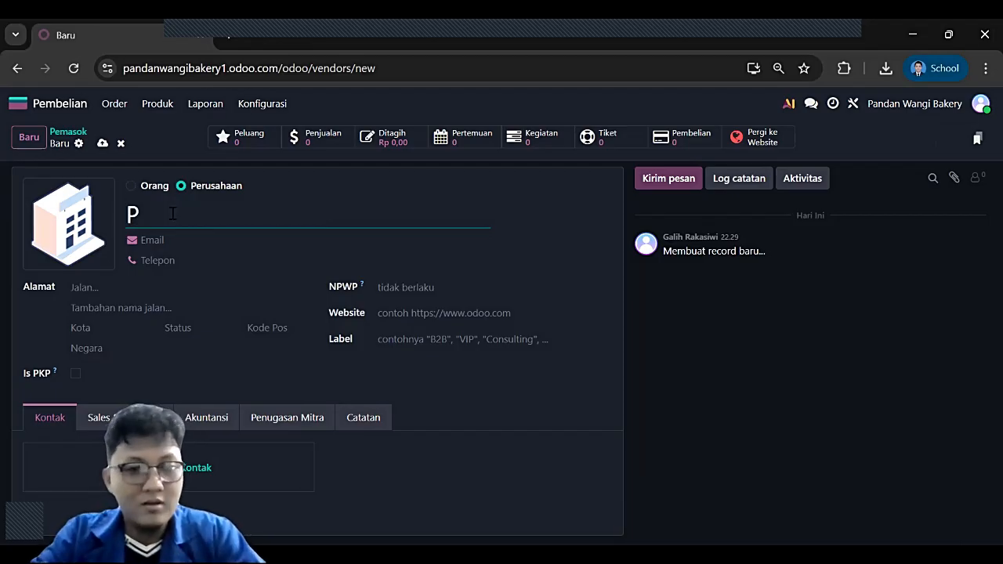
text(T)
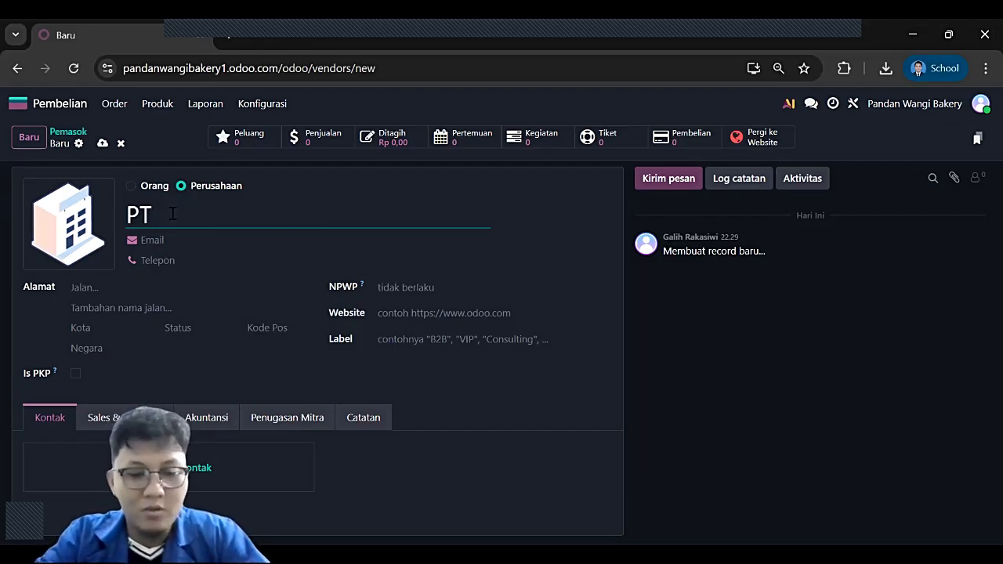
text( Bogasa)
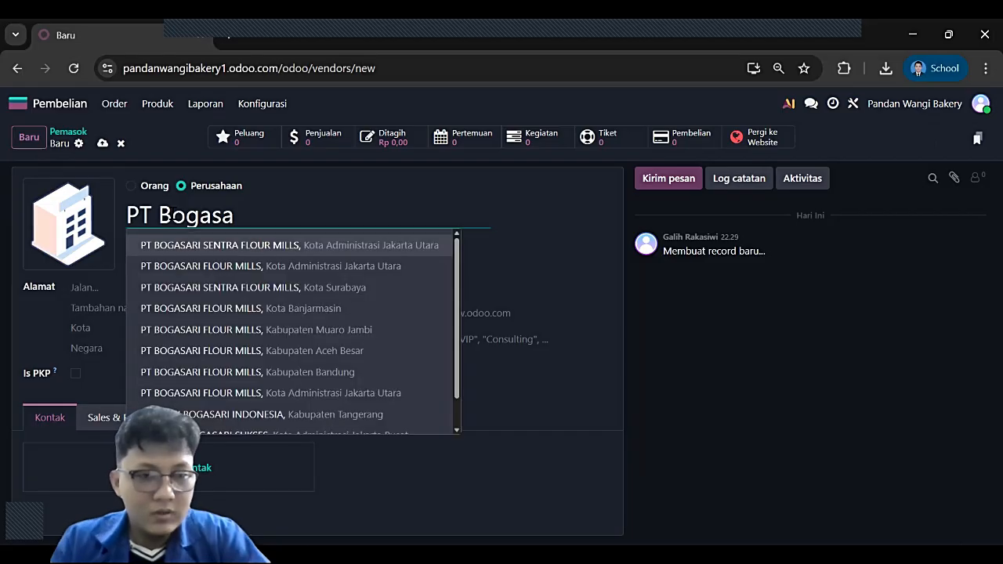
click(228, 252)
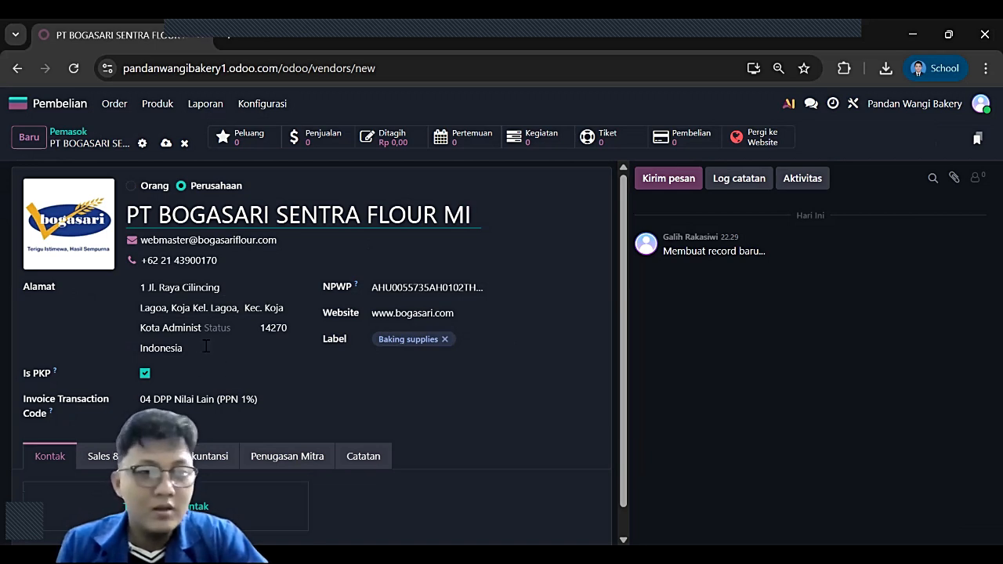
- Turn off Is PKP and clear the supplier's NPWP, saving the record before returning to the app overview
click(145, 372)
double_click(477, 288)
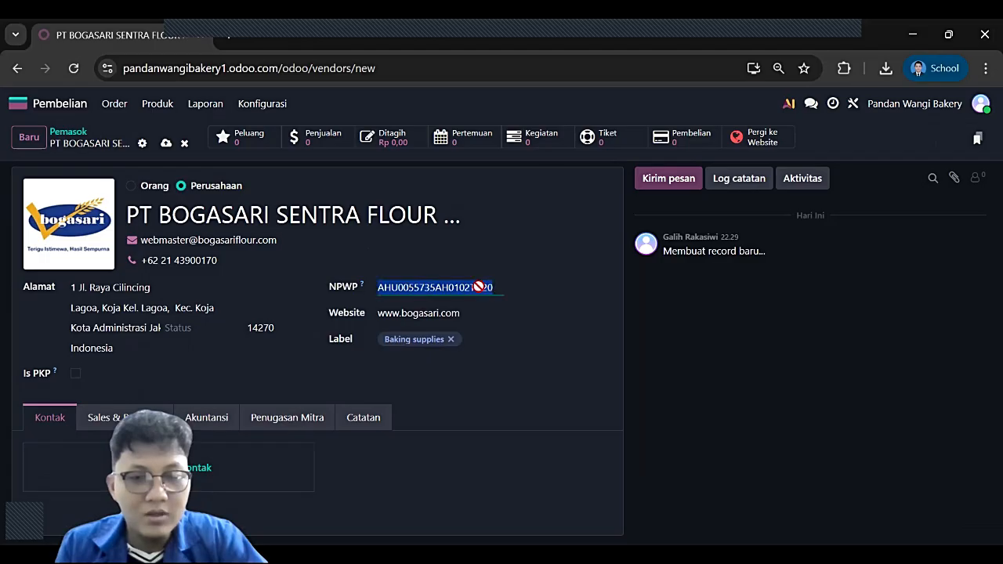
key(BackSpace)
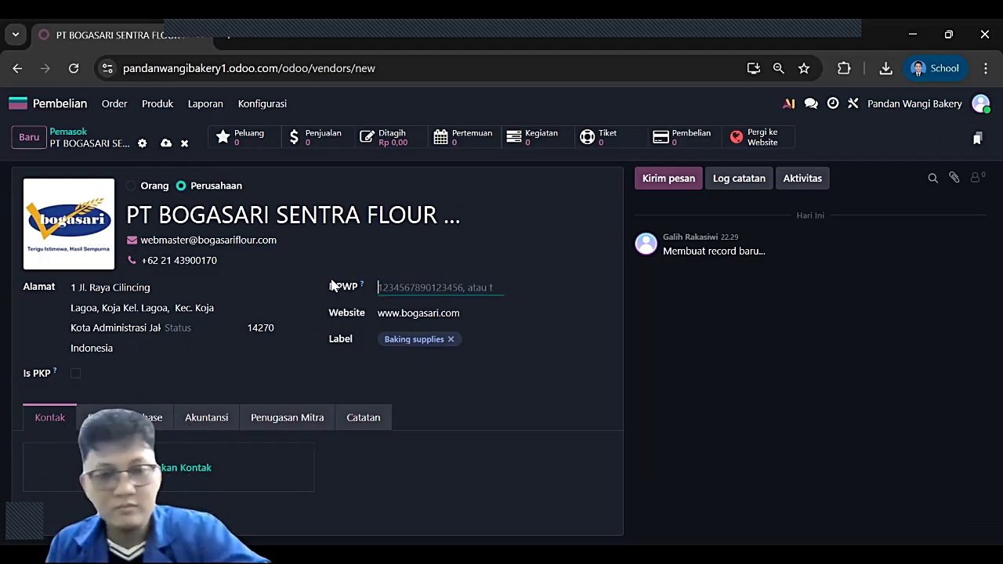
click(84, 133)
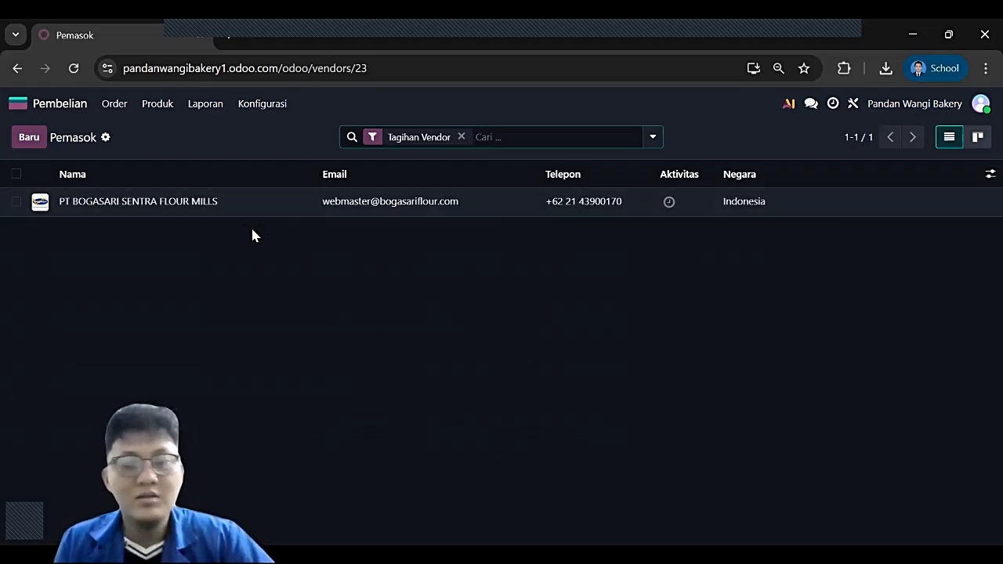
click(67, 105)
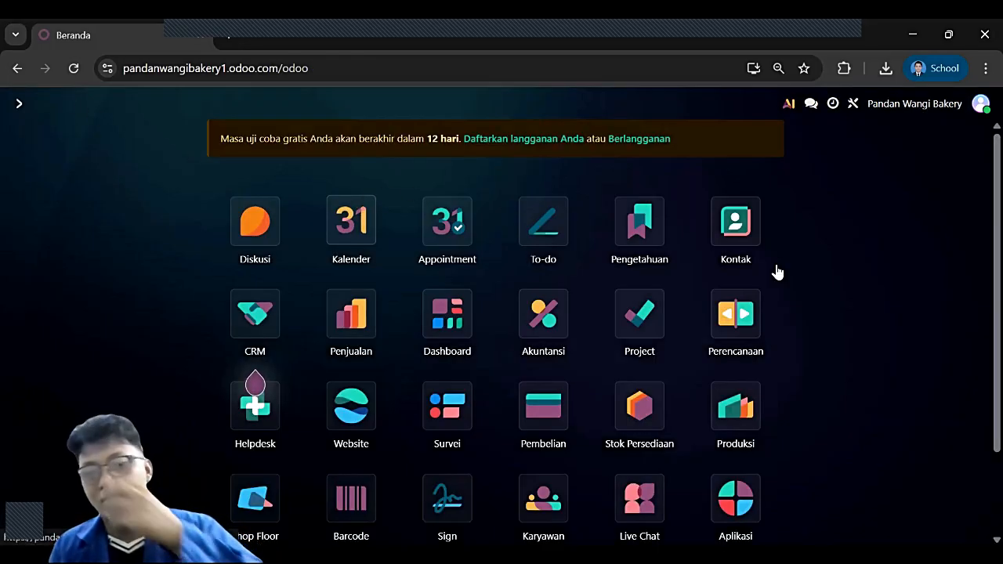